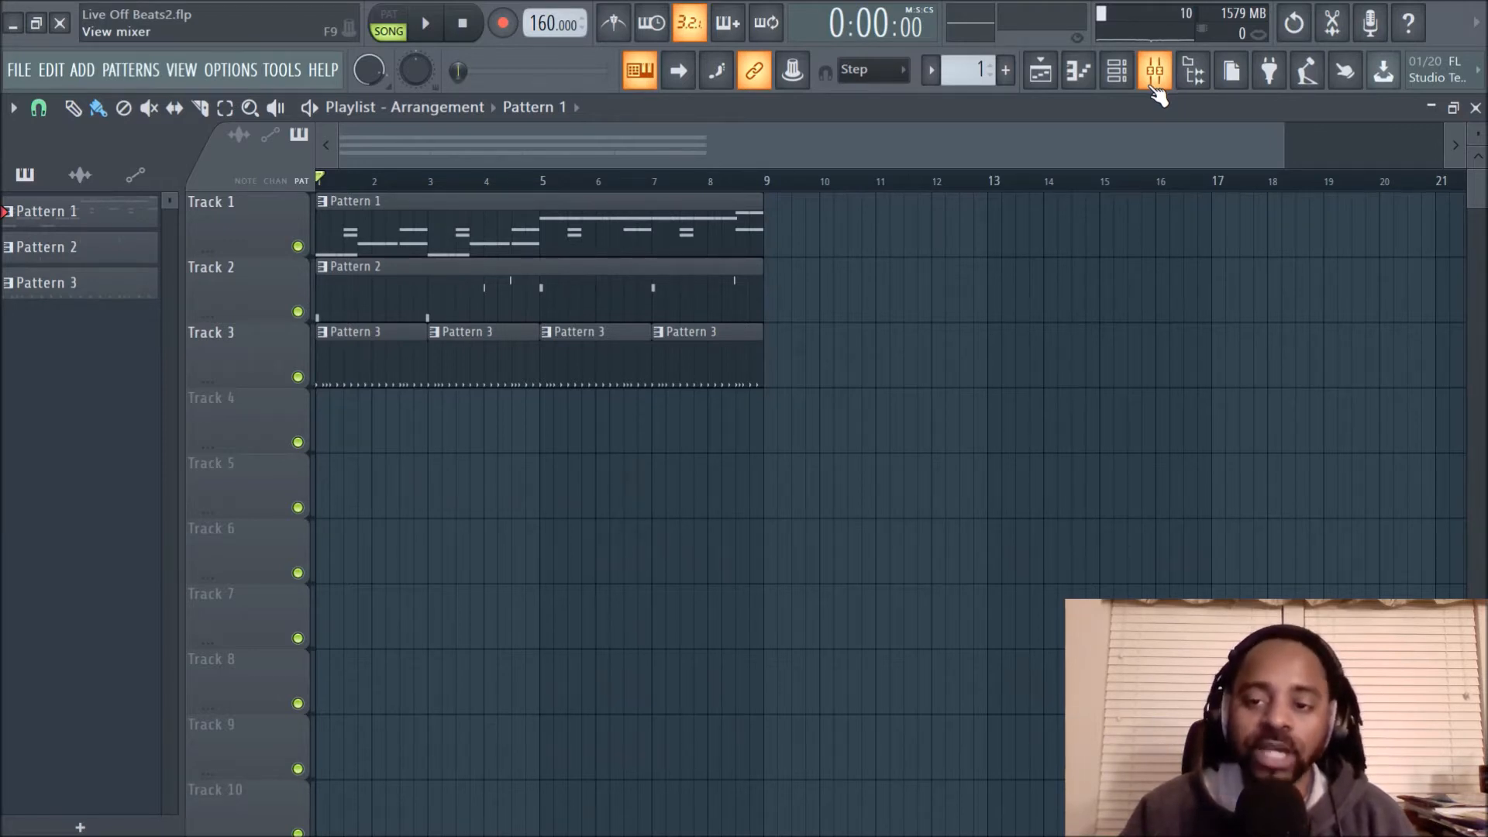
- Show the channel rack over the playlist with the mixer hidden, and select the Omnisphere channel
click(1155, 87)
click(1154, 78)
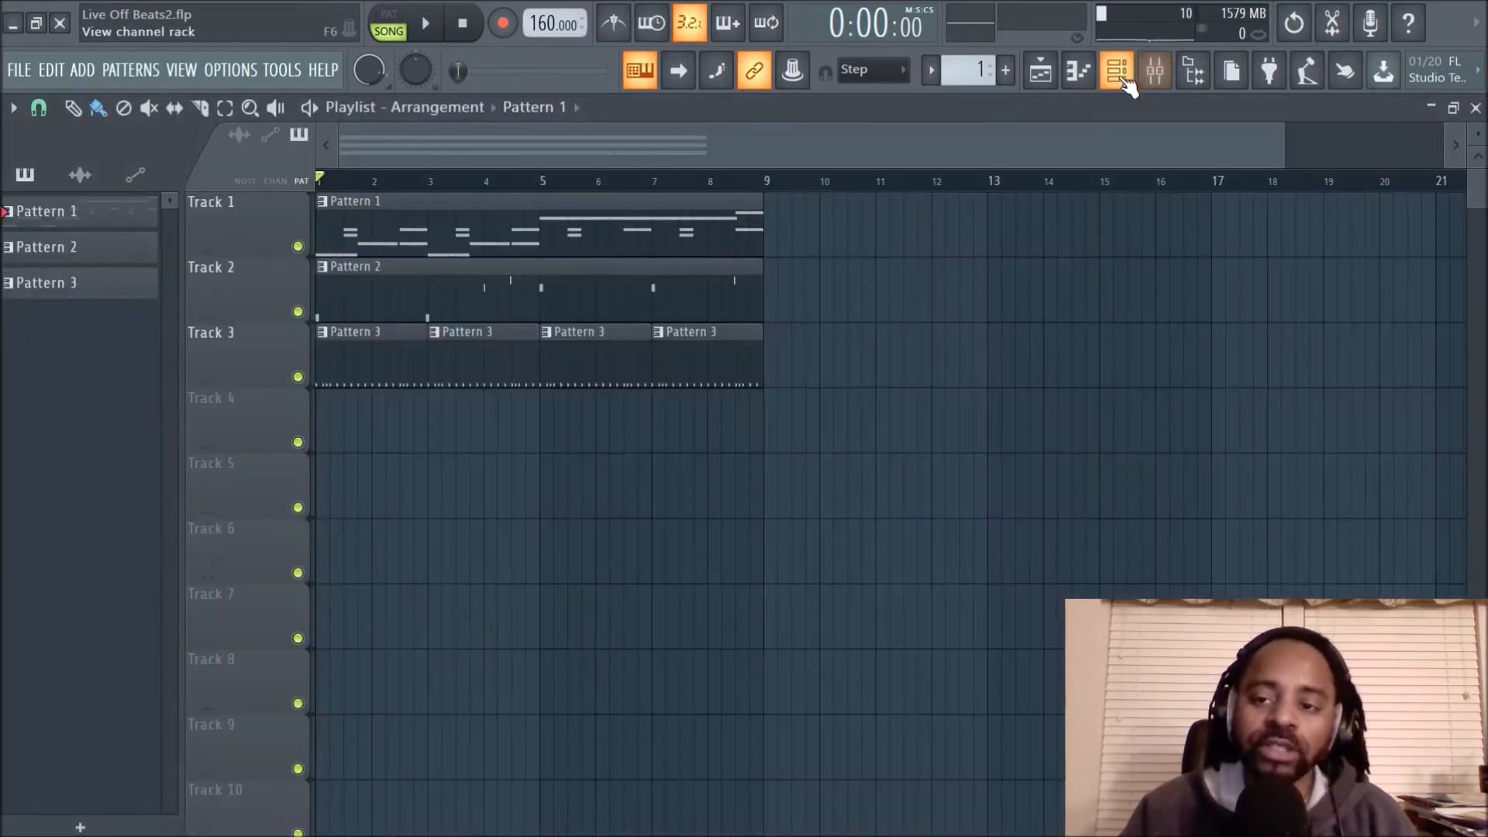
click(1128, 87)
drag(1096, 263, 937, 253)
drag(1130, 332, 1266, 322)
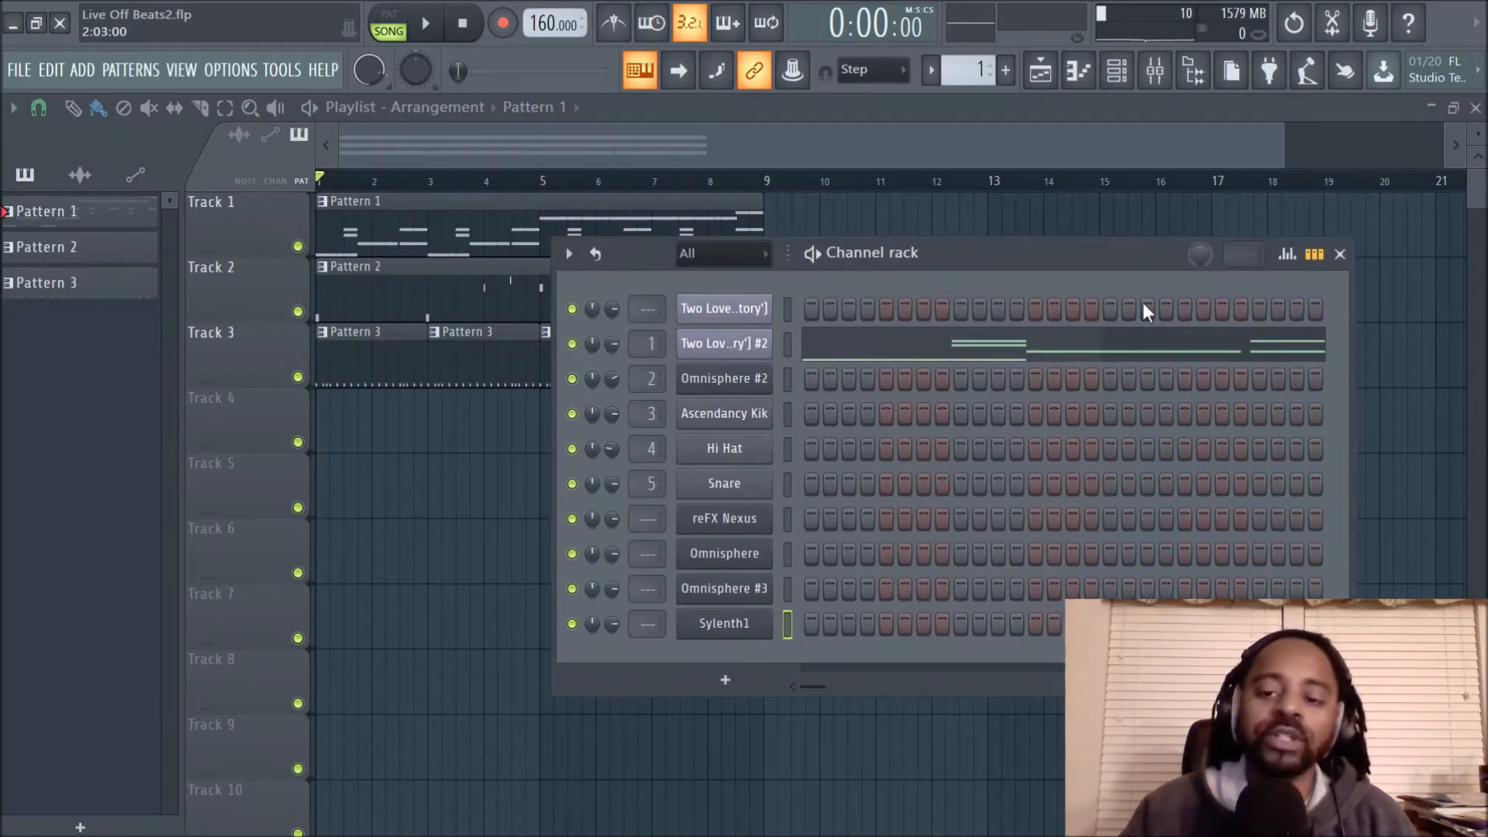
drag(987, 263, 937, 253)
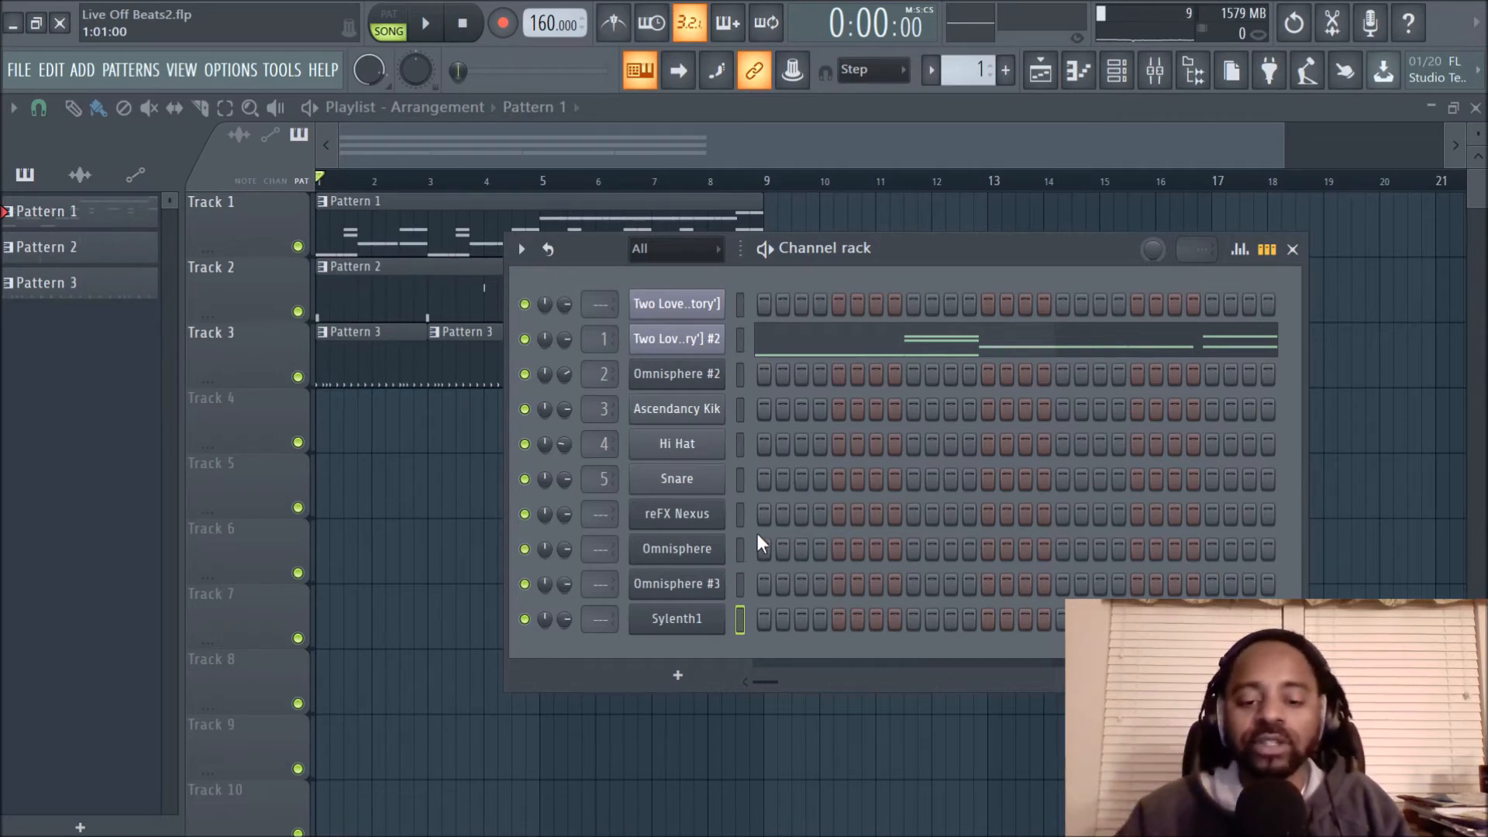
click(742, 549)
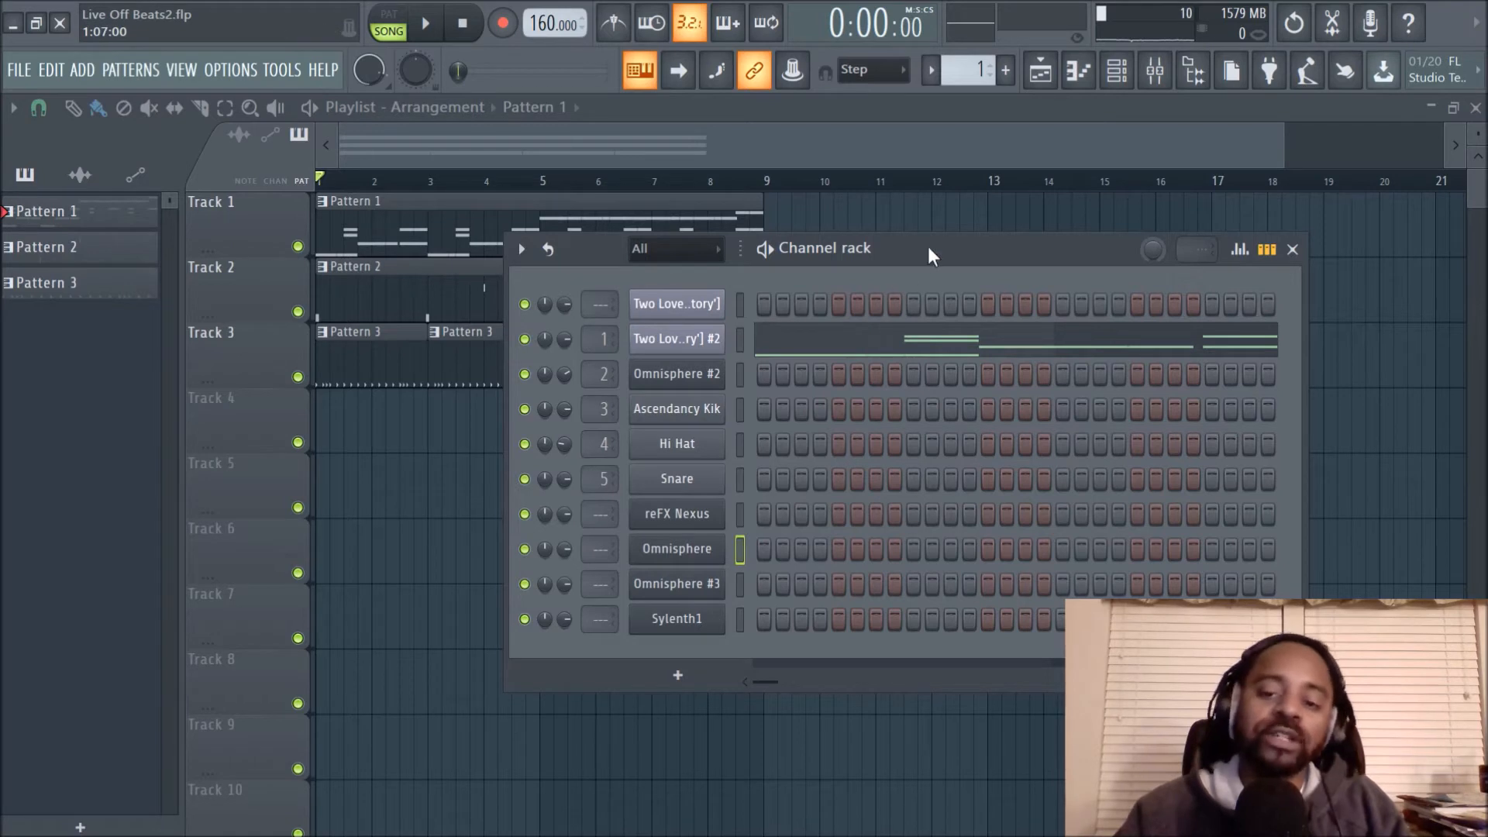
- Reposition the channel rack over the playlist and widen it to show more steps per channel
drag(927, 244, 871, 211)
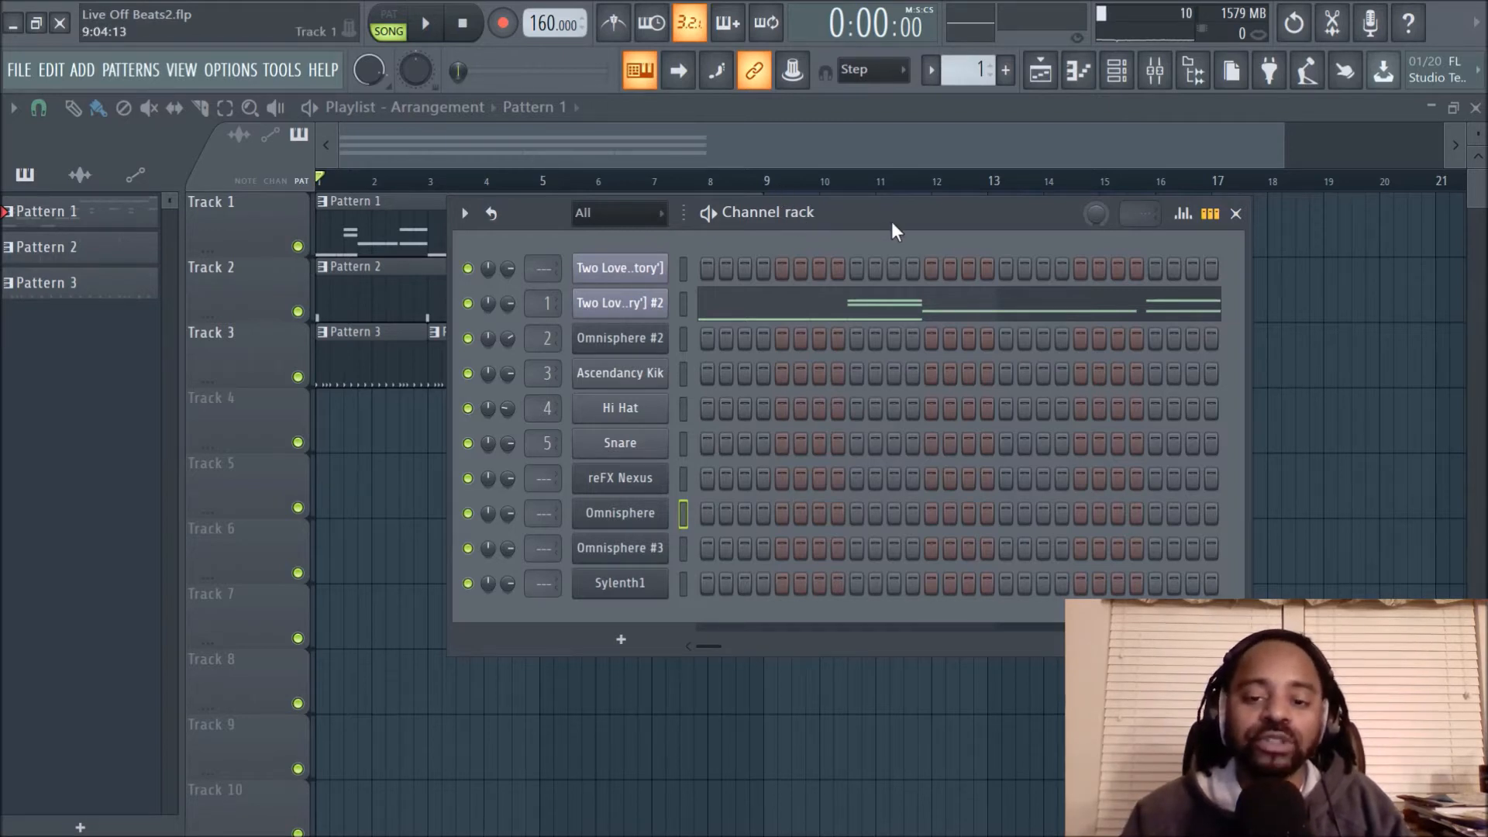
drag(891, 231, 863, 233)
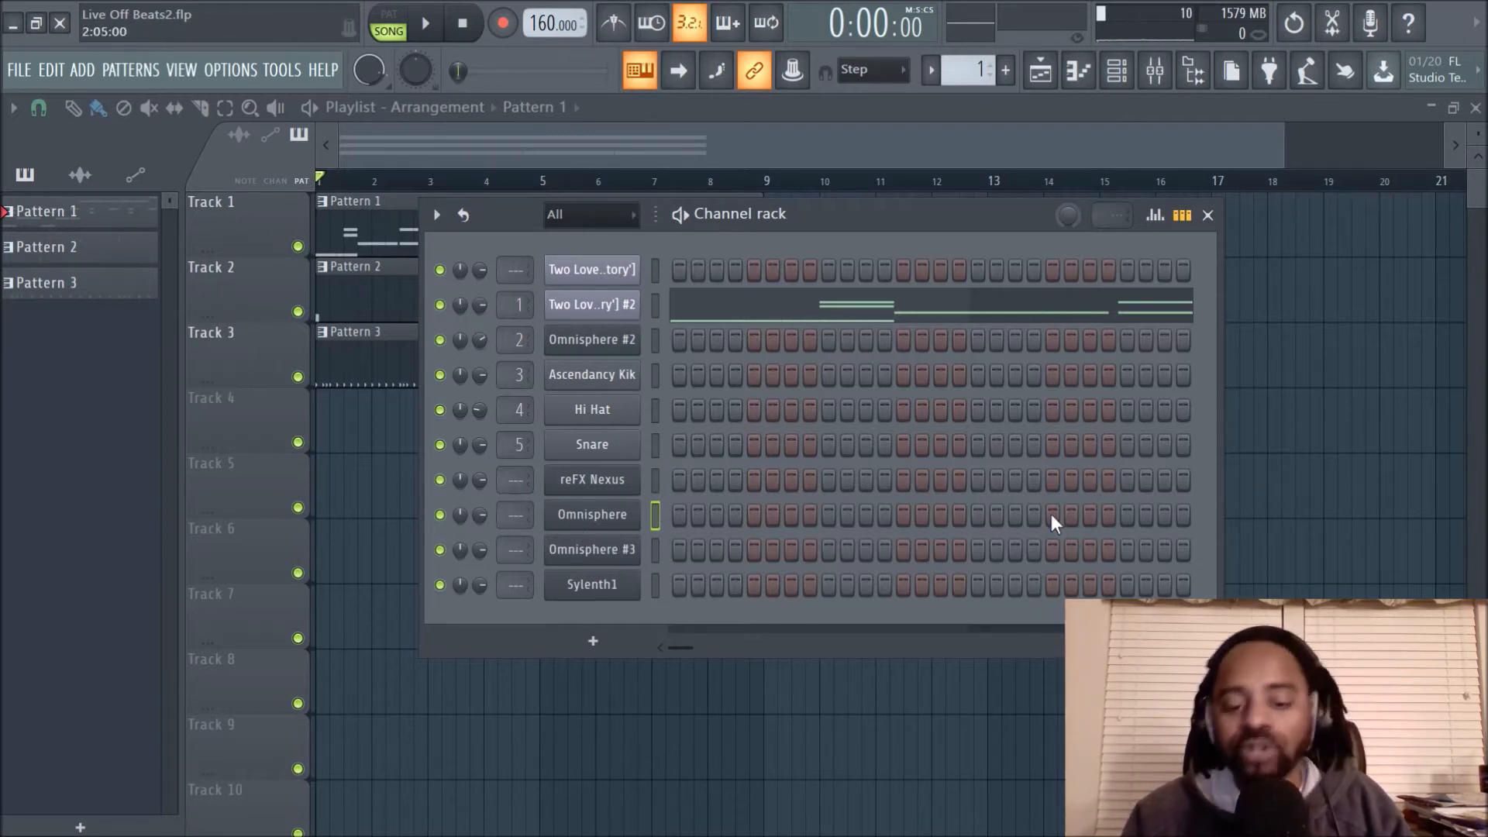
drag(858, 216, 851, 178)
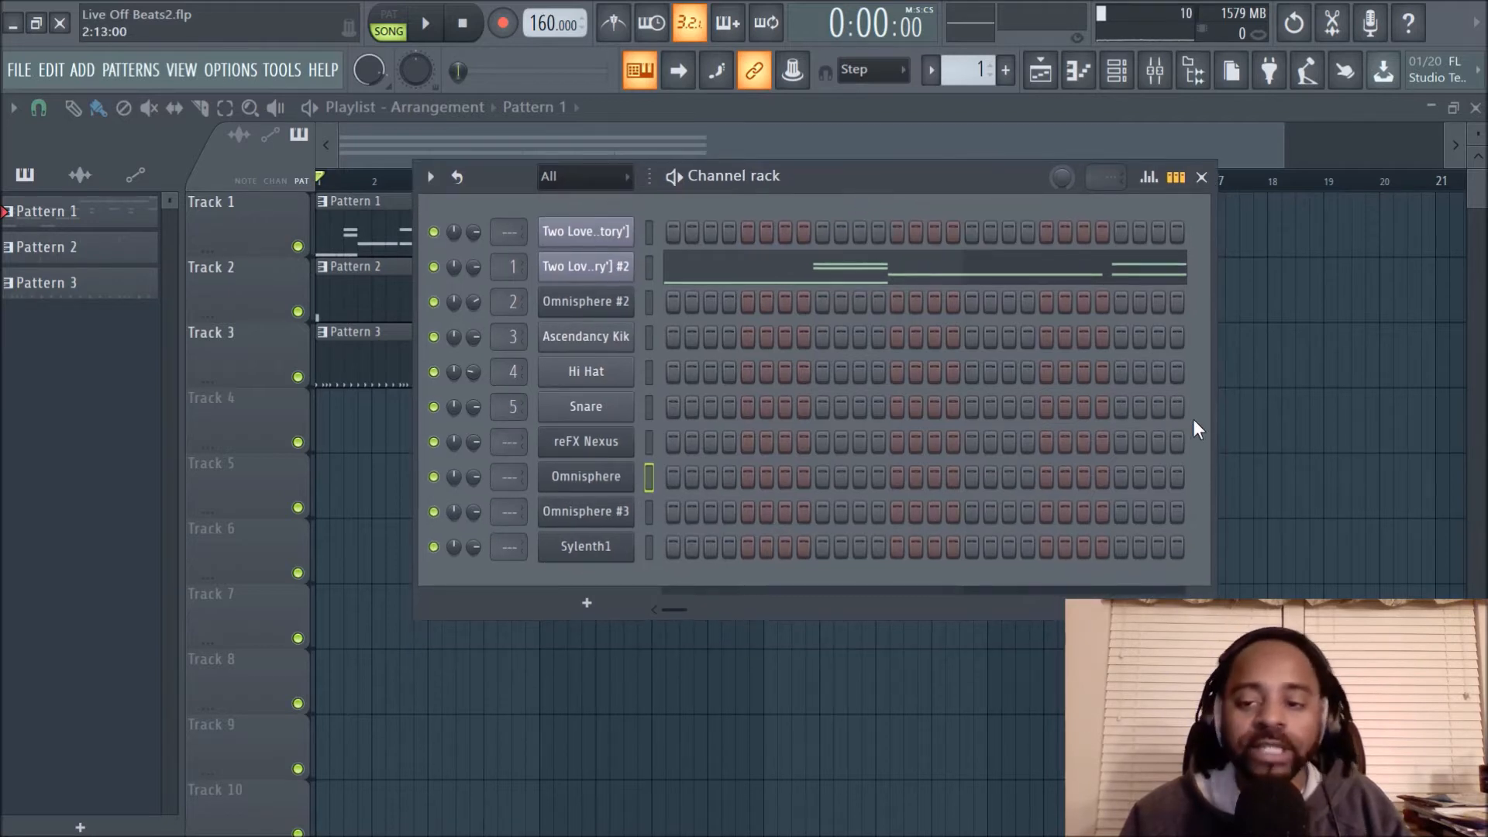
drag(1214, 410, 1334, 414)
drag(1129, 178, 1116, 204)
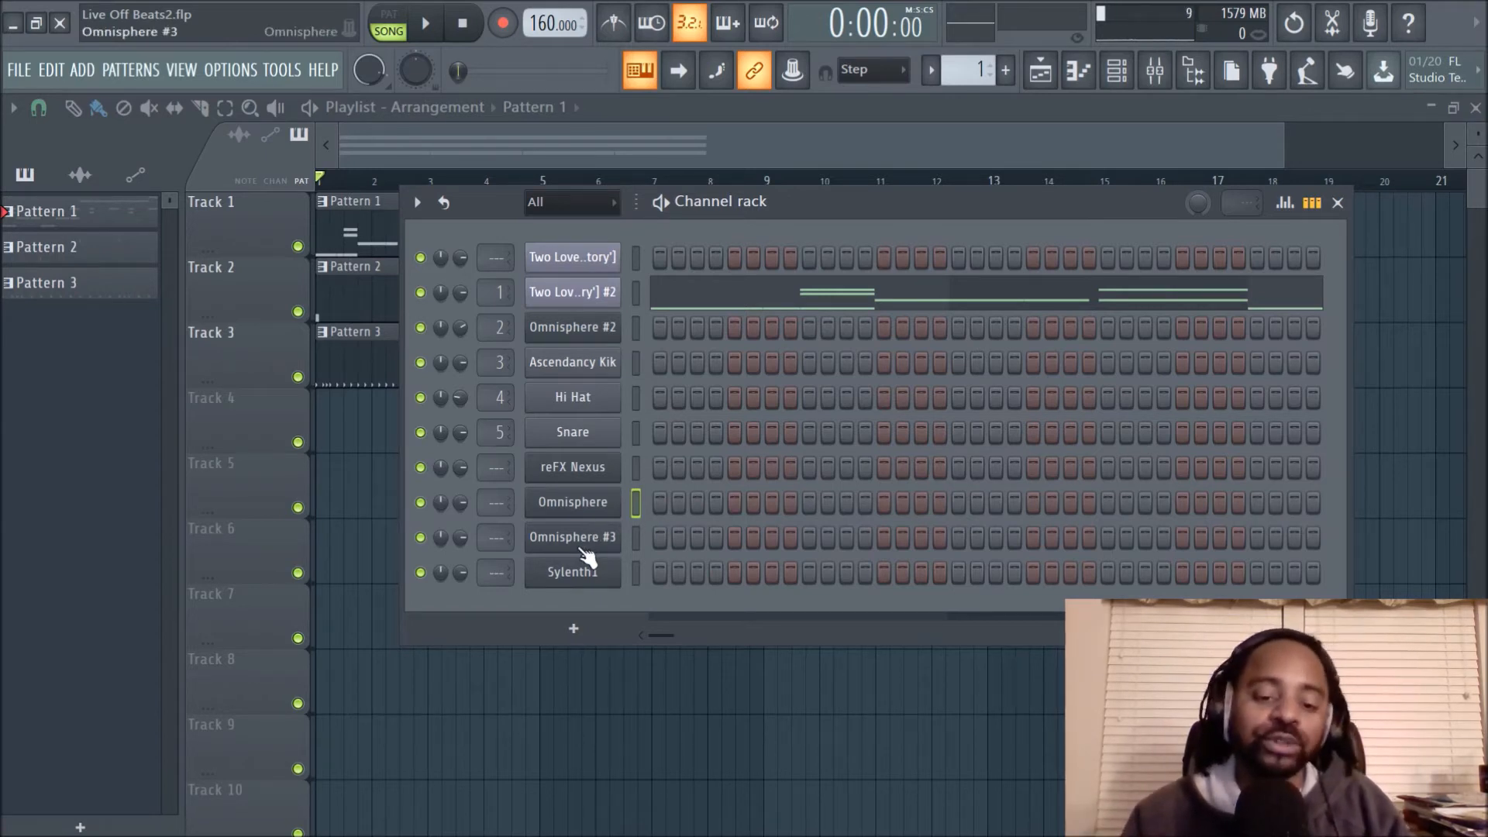
- Open the Omnisphere channel's plugin window and audition the Bark Cello patch with a few notes
click(594, 504)
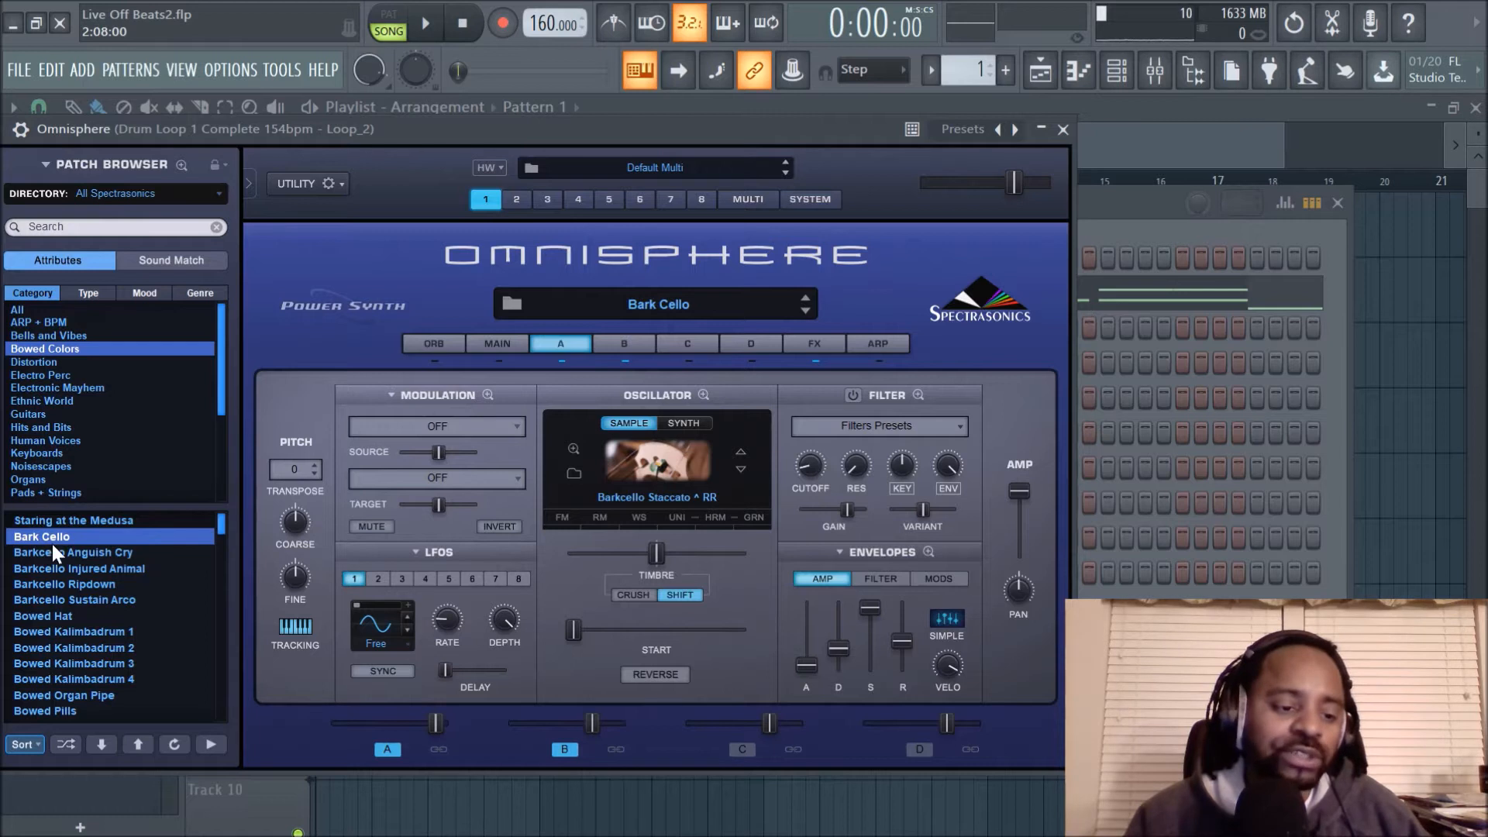
key(v)
key(n)
key(c)
key(n)
key(q)
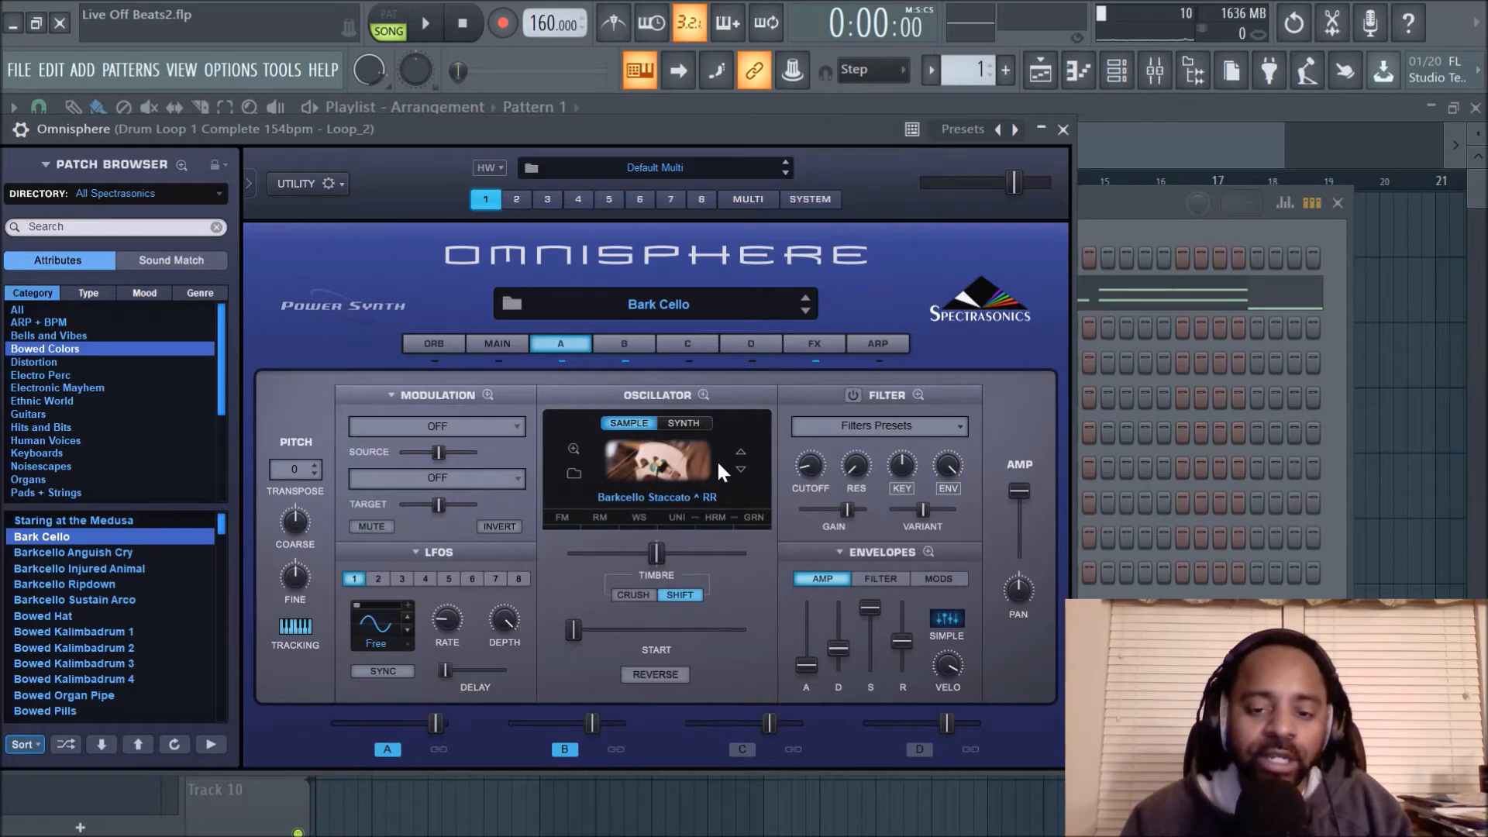
- Examine the Bark Cello patch's effects rack and layer A's LFO slots and waveform choices
click(812, 350)
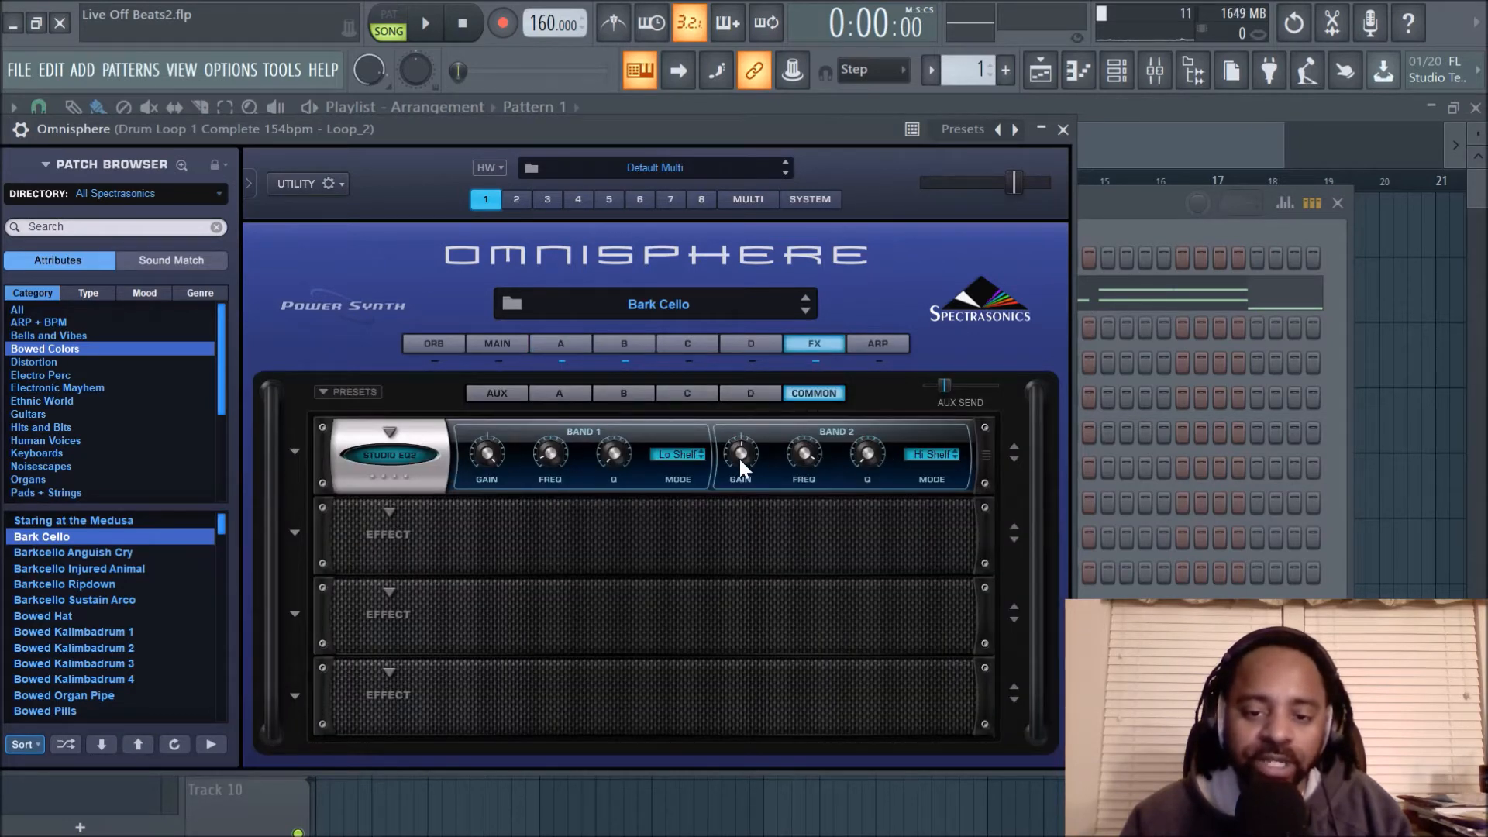
click(563, 358)
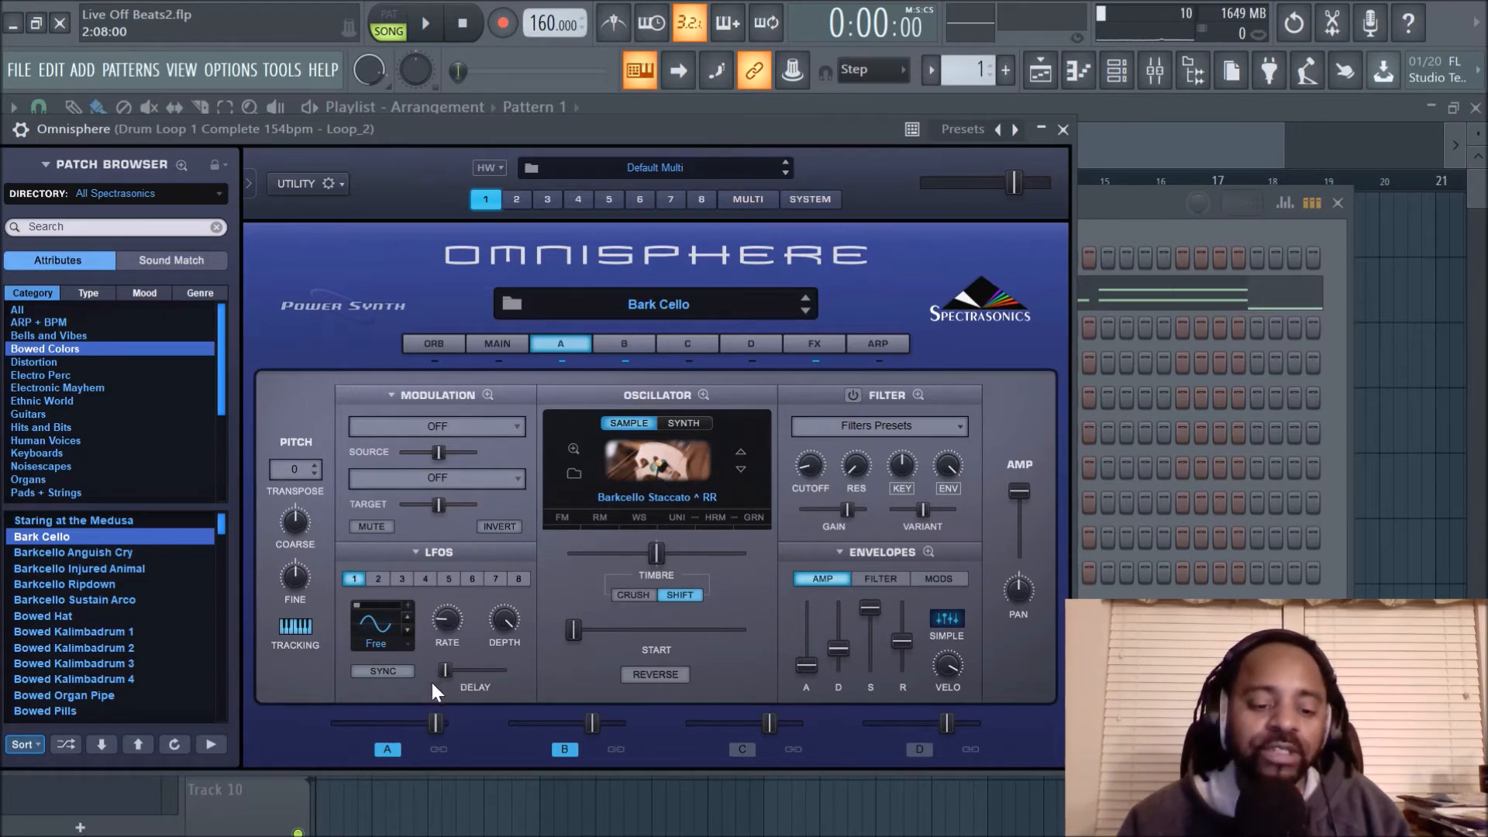
click(401, 581)
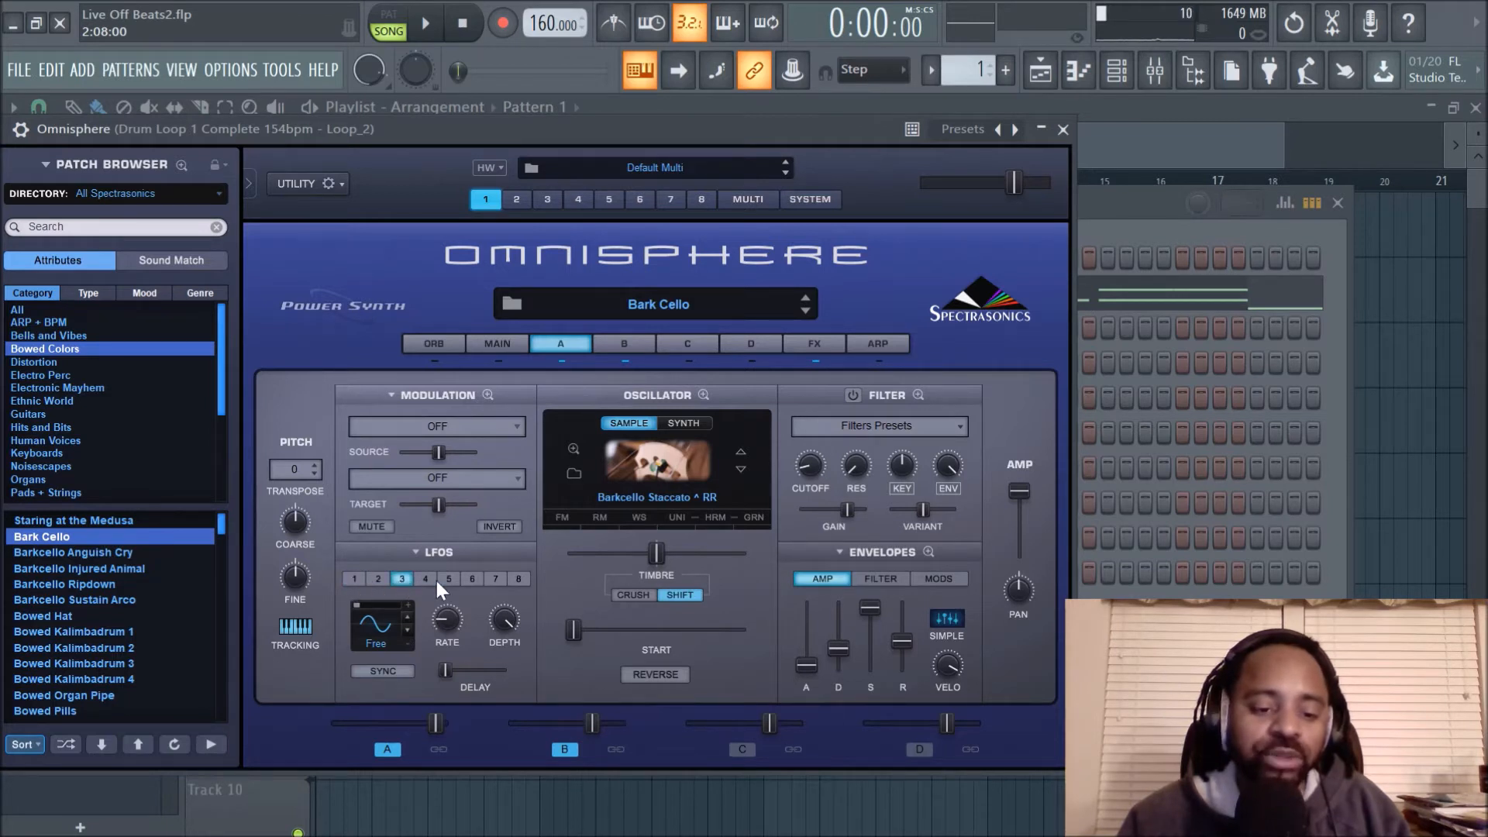
click(471, 578)
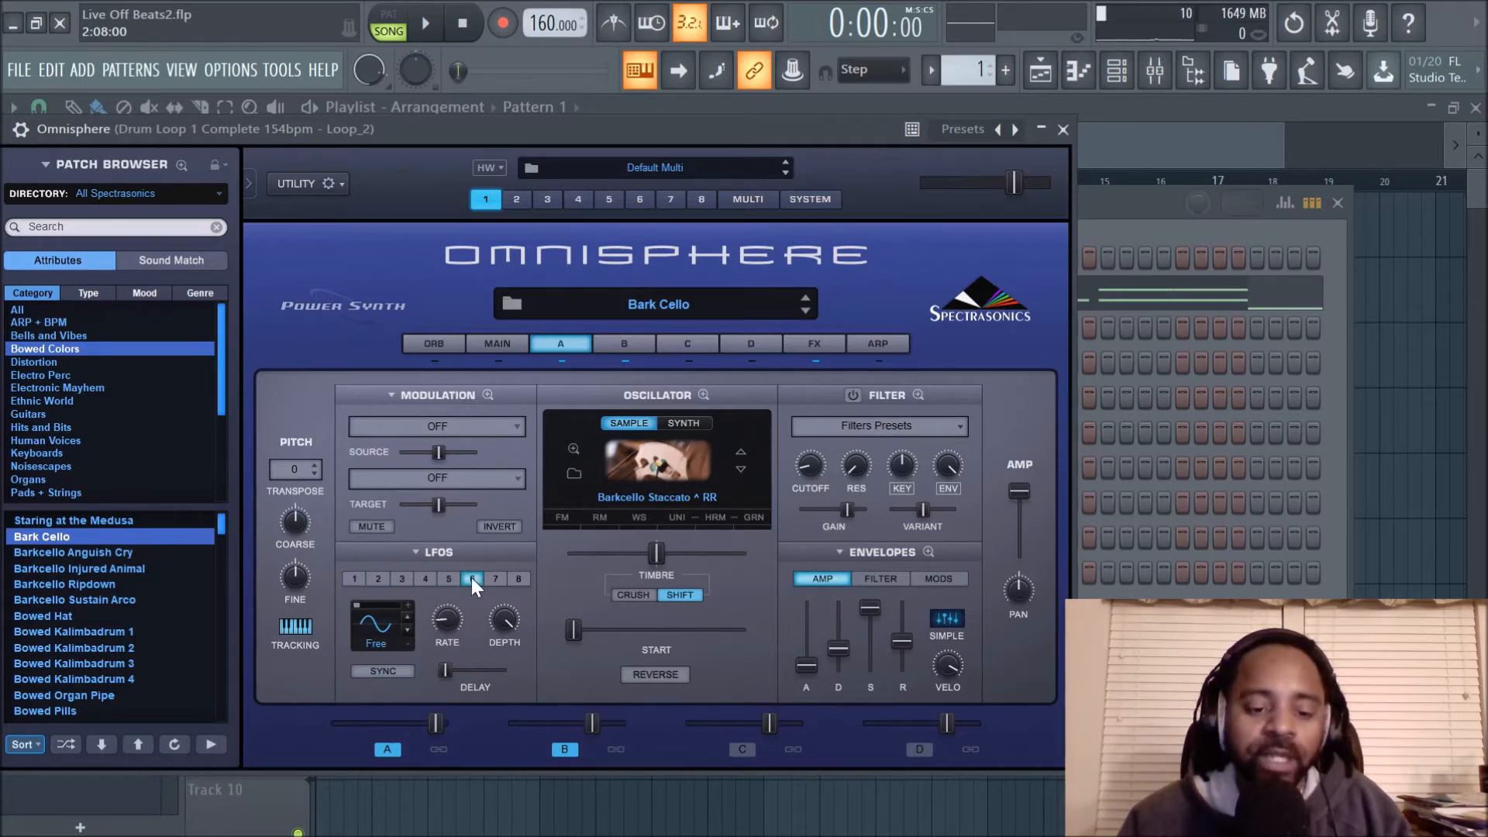
click(519, 583)
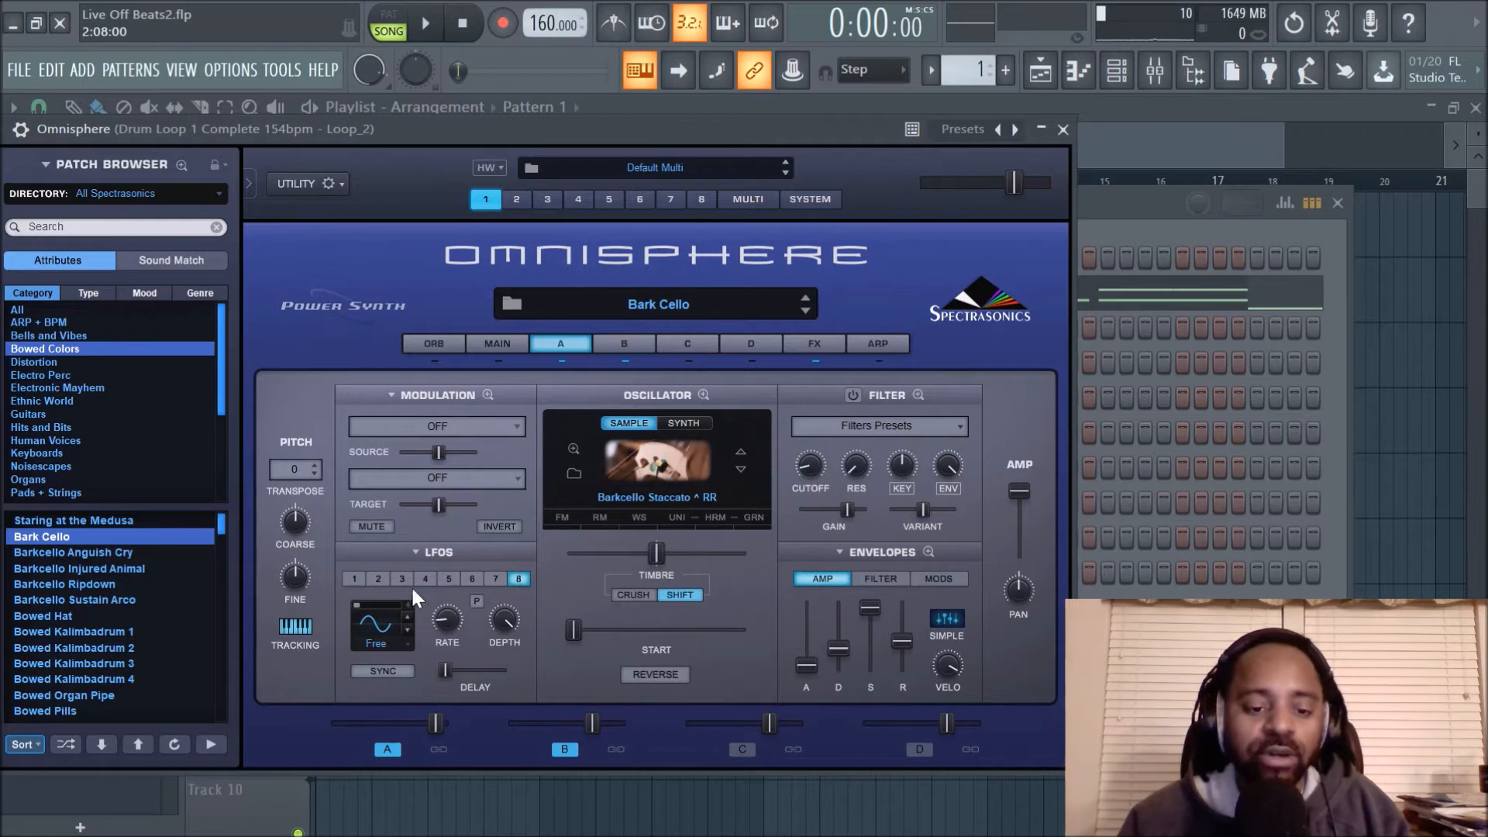
click(349, 580)
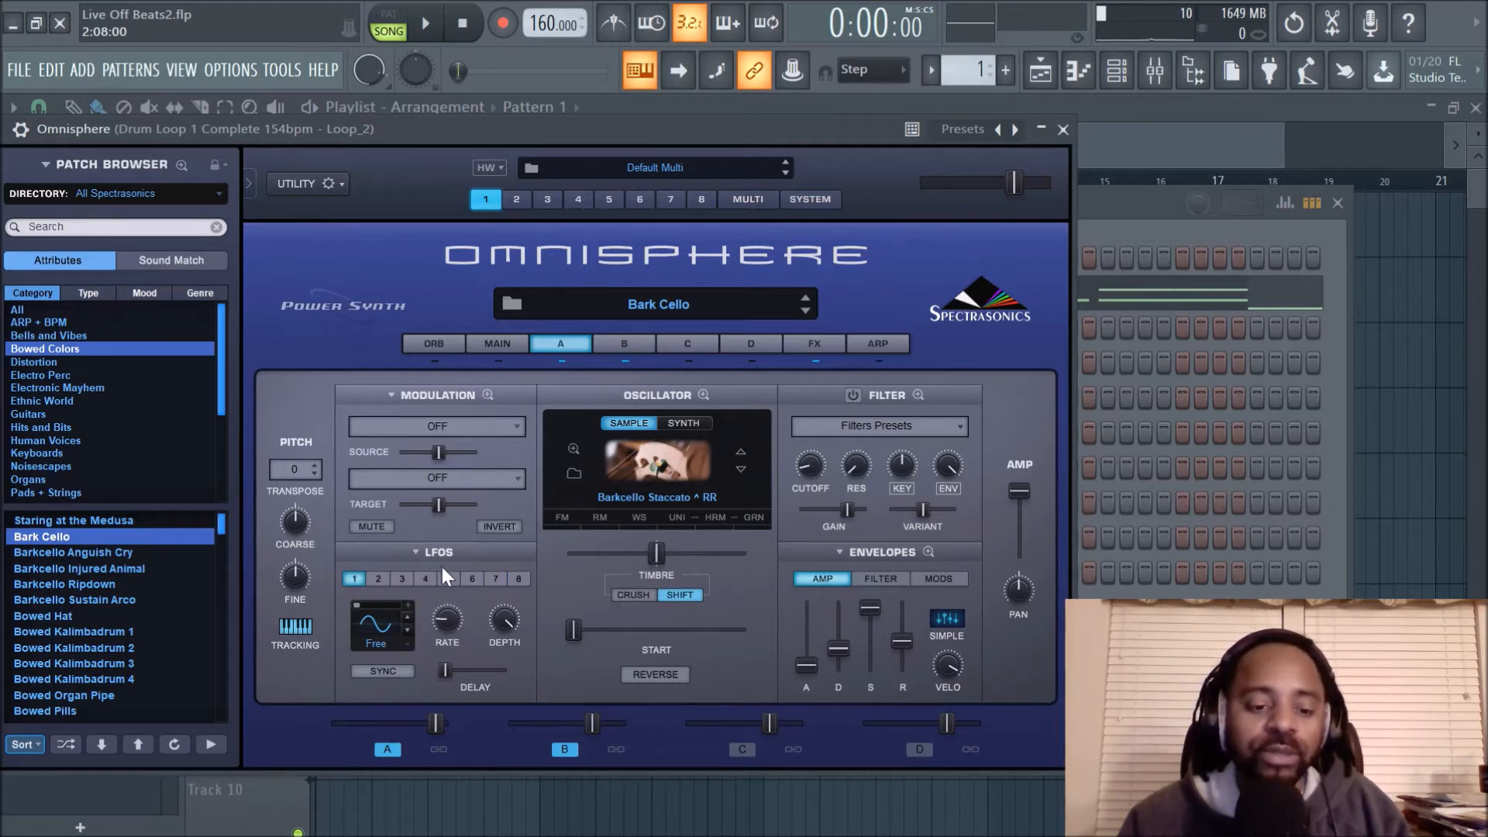
click(383, 616)
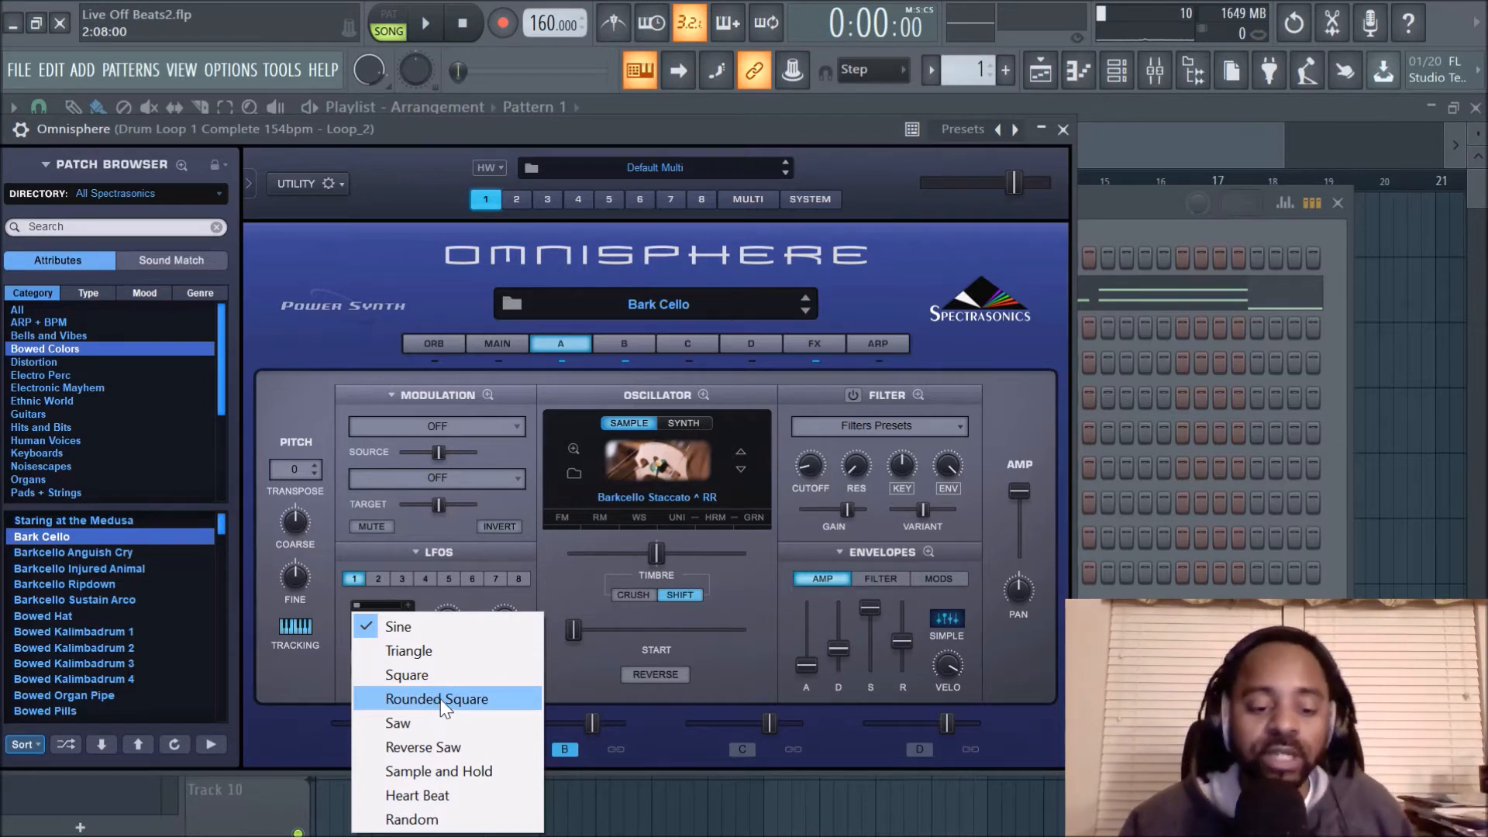
click(590, 675)
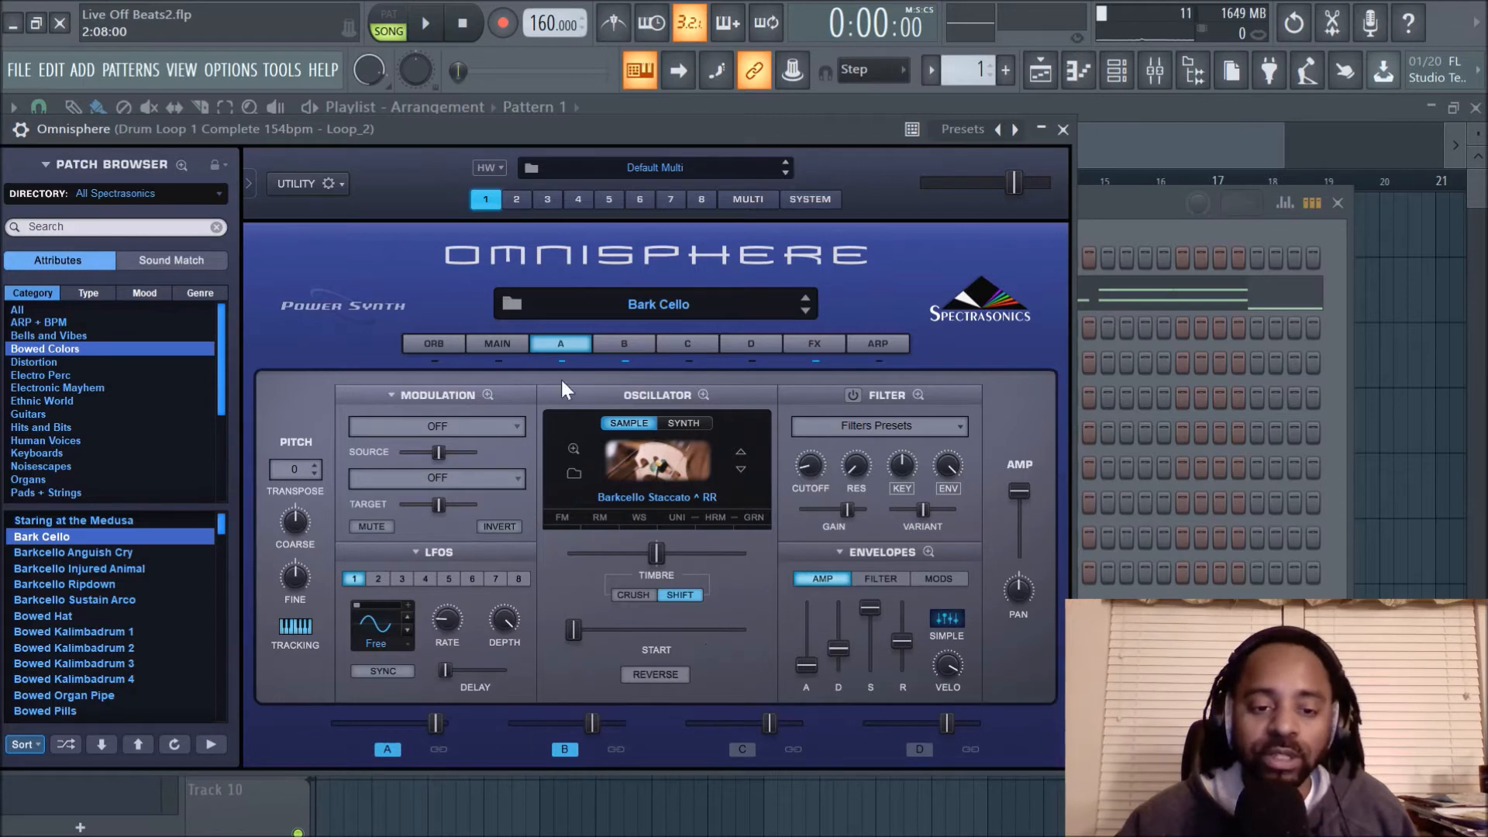
- Inspect layer B of Bark Cello, return to layer A, and play several notes with both layers on
click(625, 352)
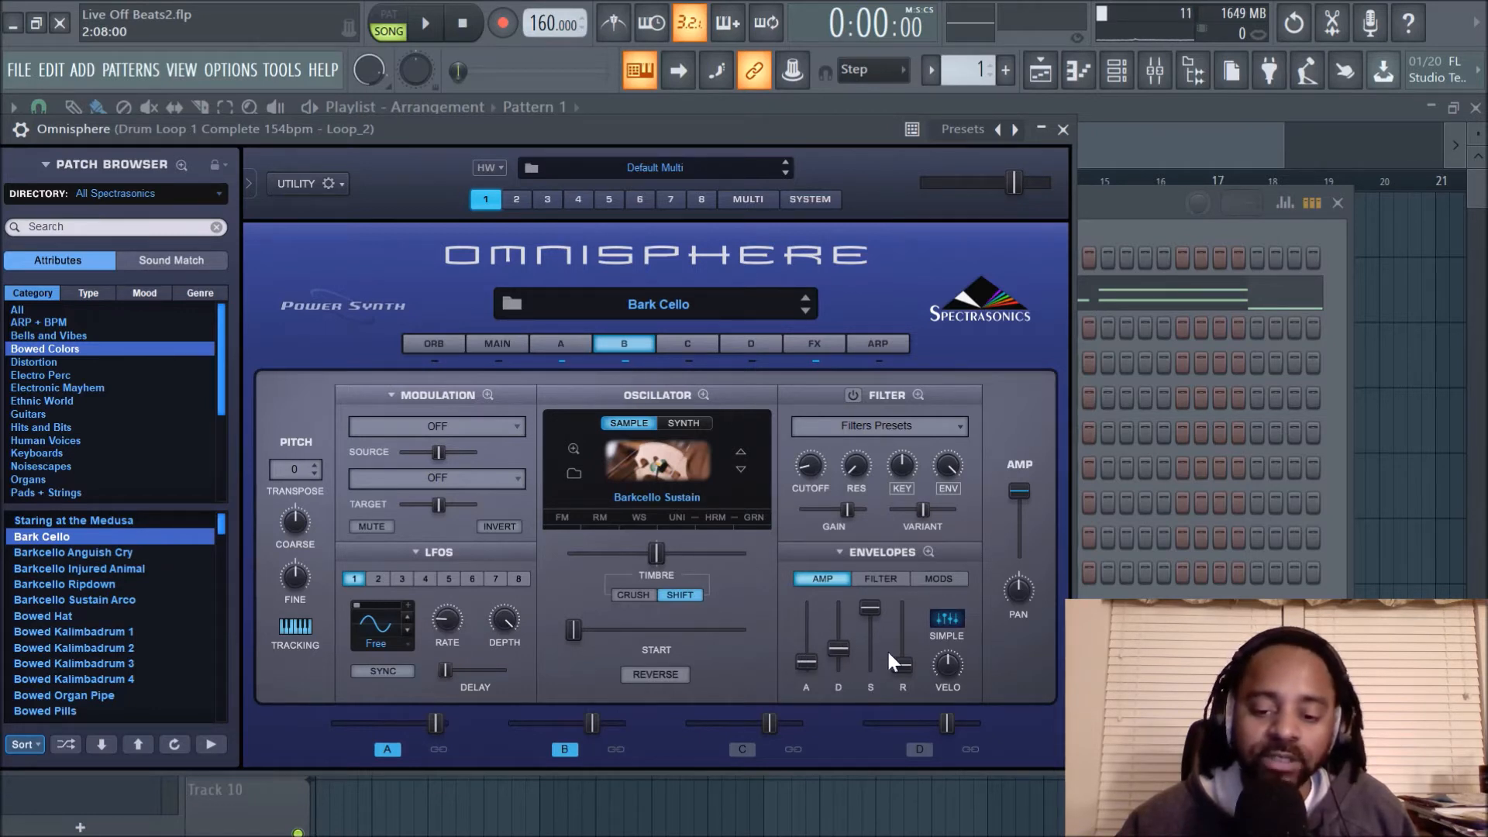
click(558, 361)
key(c)
key(n)
key(m)
key(c)
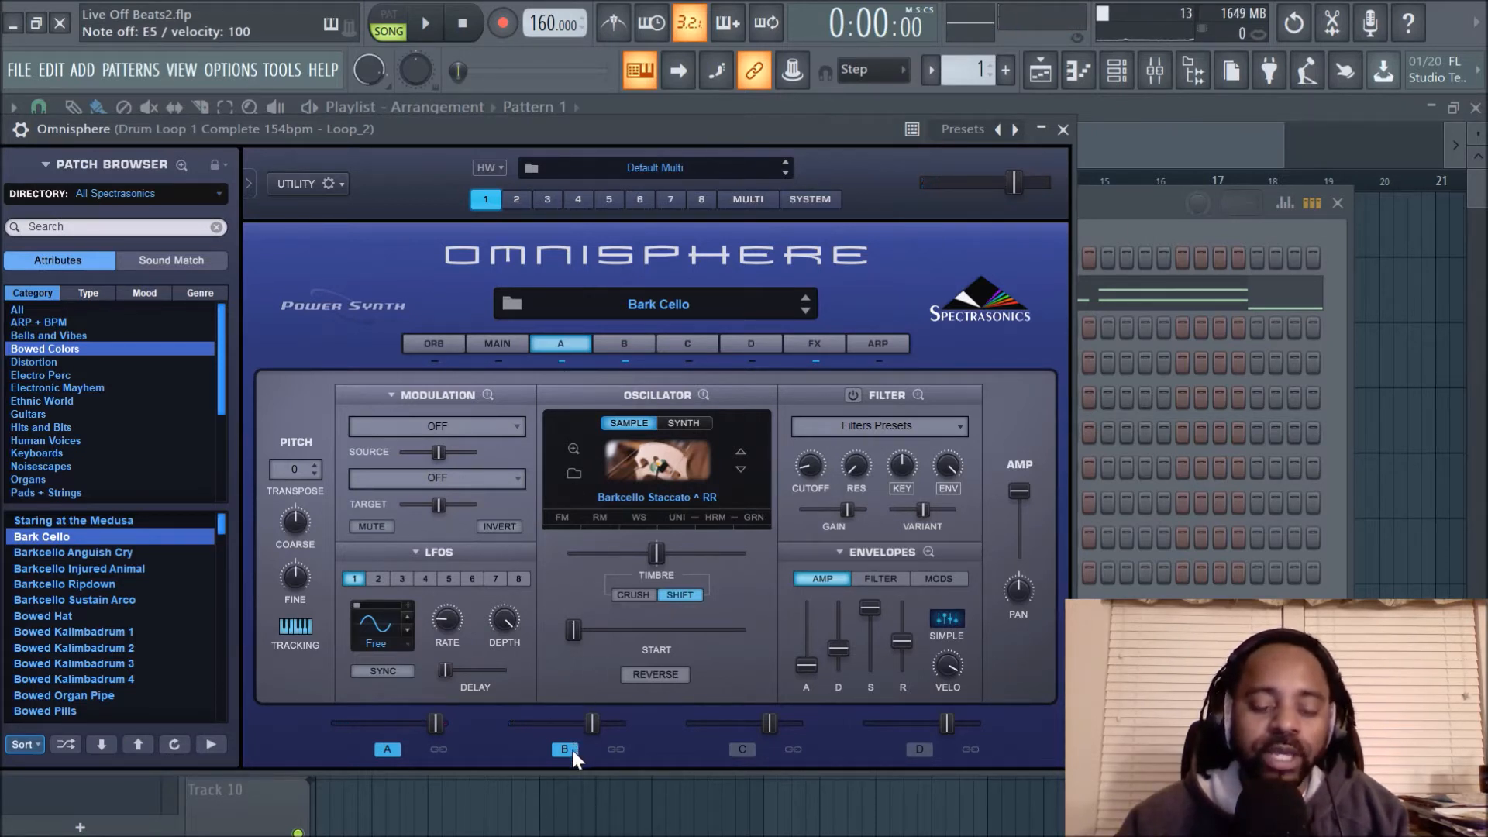
- Audition layer A alone with layer B switched off, and switch layer B back on
key(c)
key(n)
key(comma)
key(x)
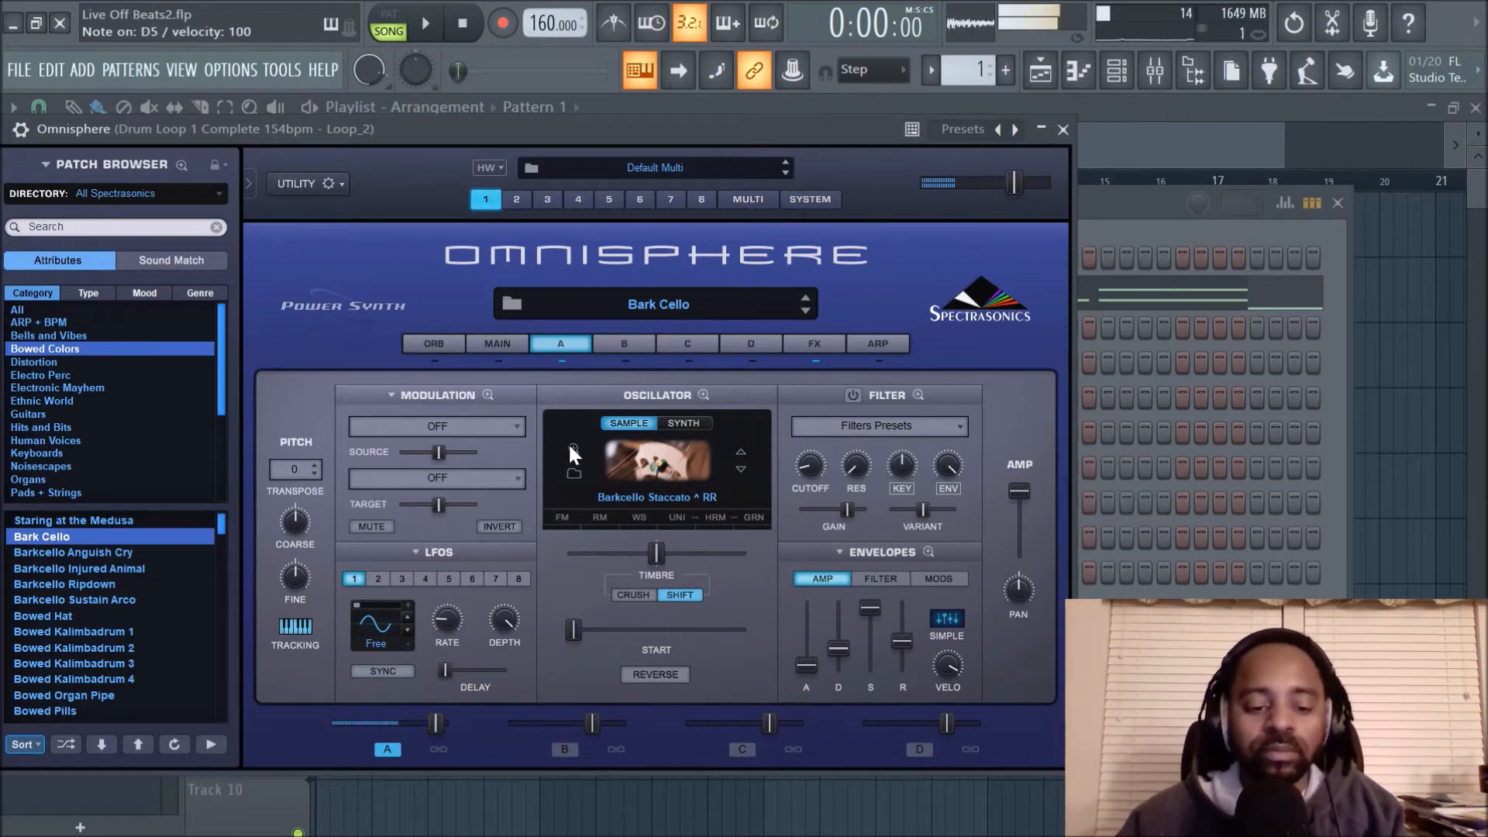
click(564, 749)
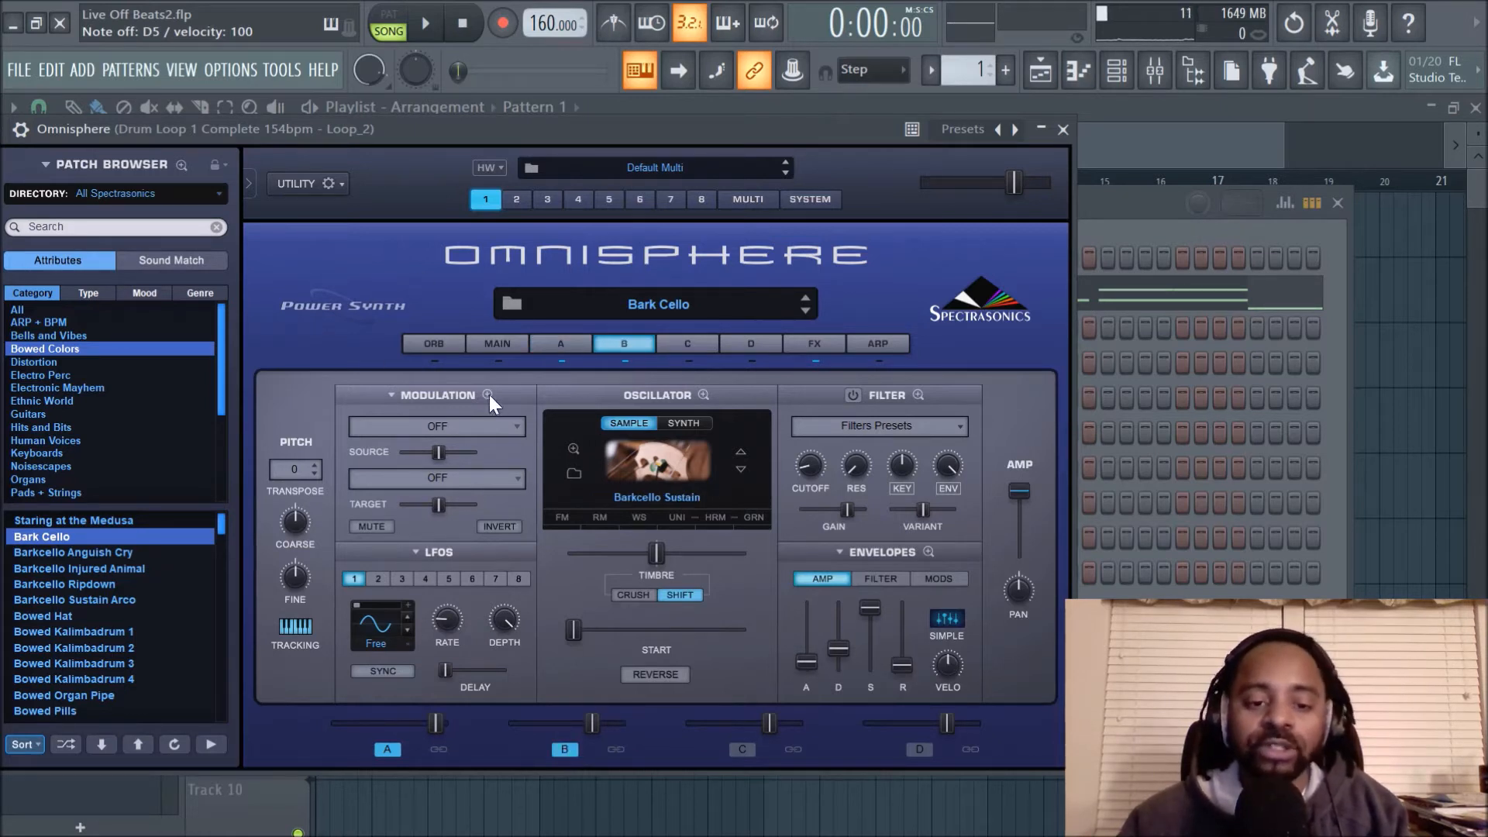
- Look over the Bark Cello patch's main settings page and return to layer A
click(557, 358)
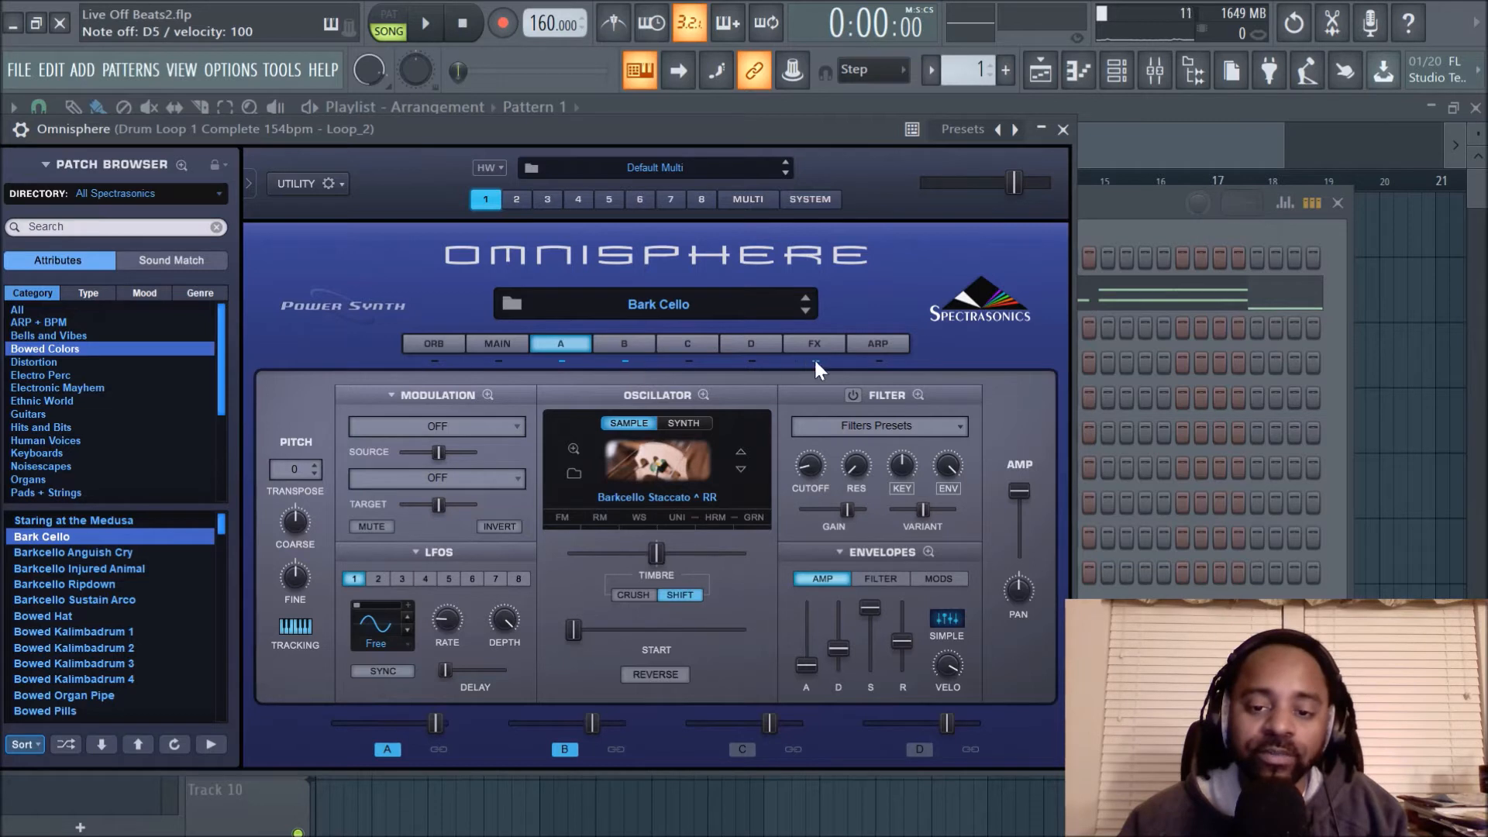
click(497, 359)
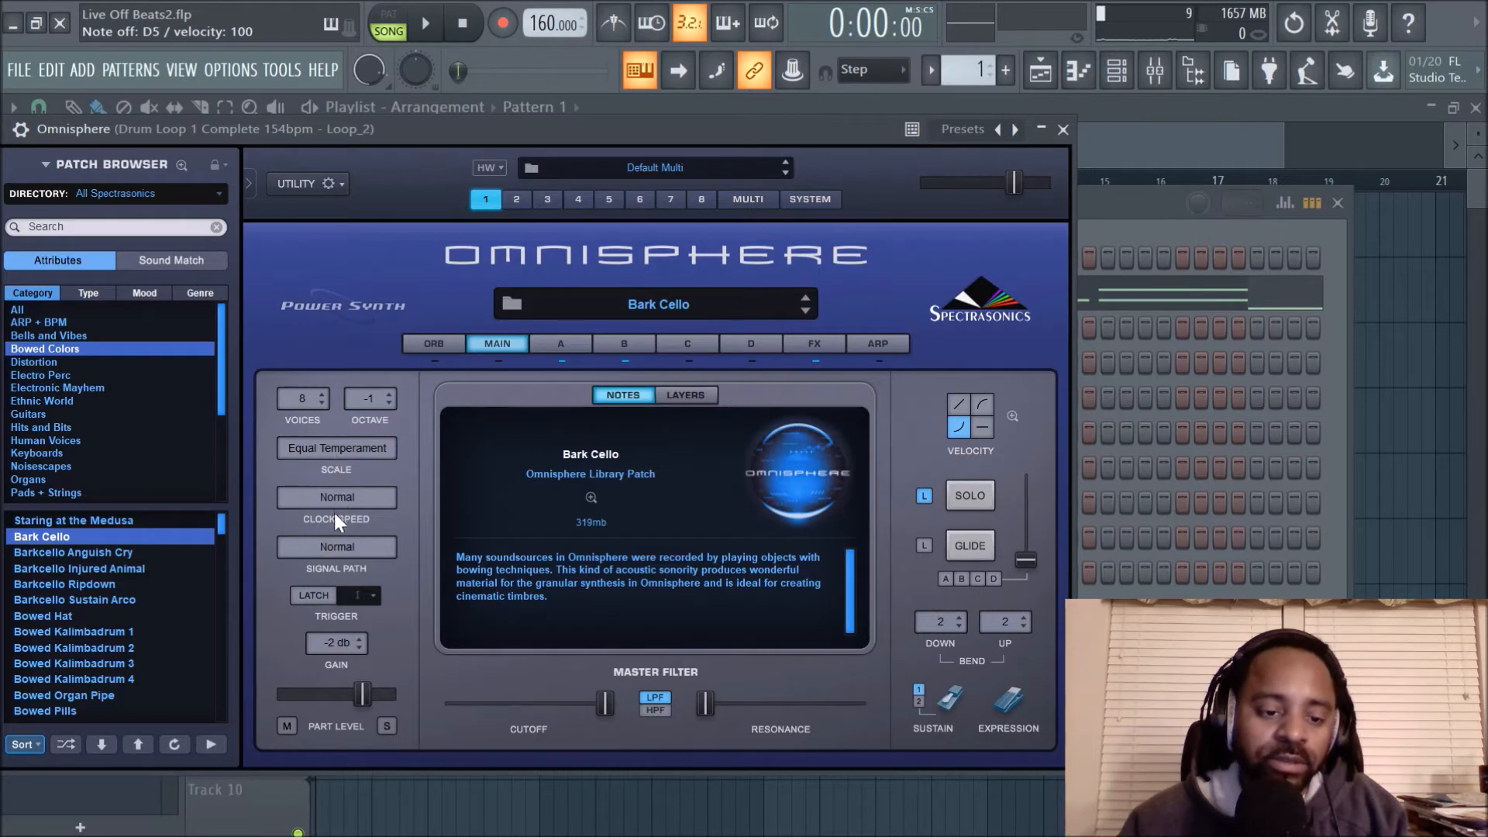
click(563, 349)
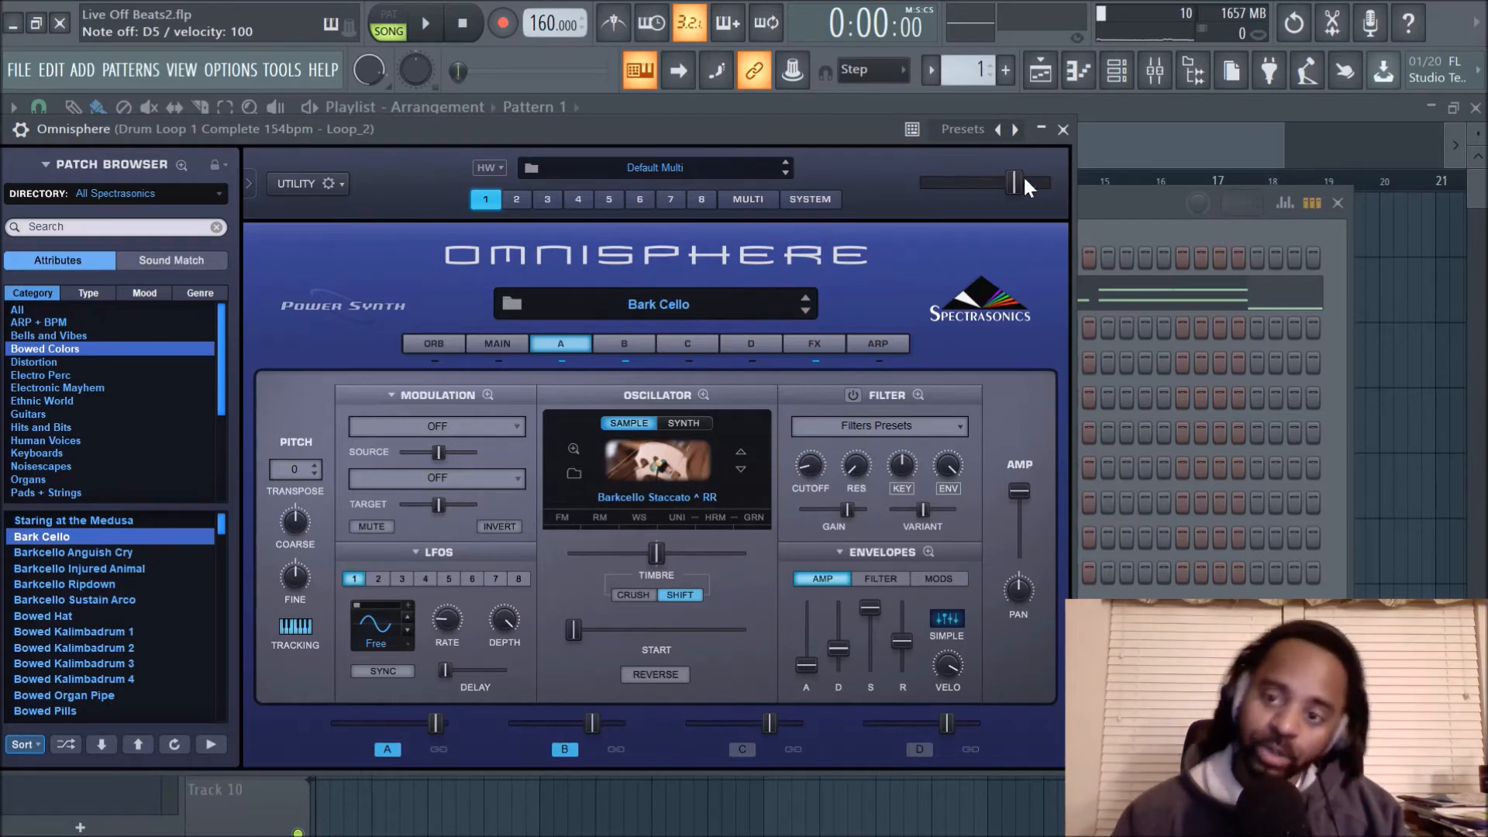
- Open the Omnisphere #3 channel's plugin, audition its Default Patch, and close the plugin window
click(1112, 200)
drag(984, 201, 1218, 239)
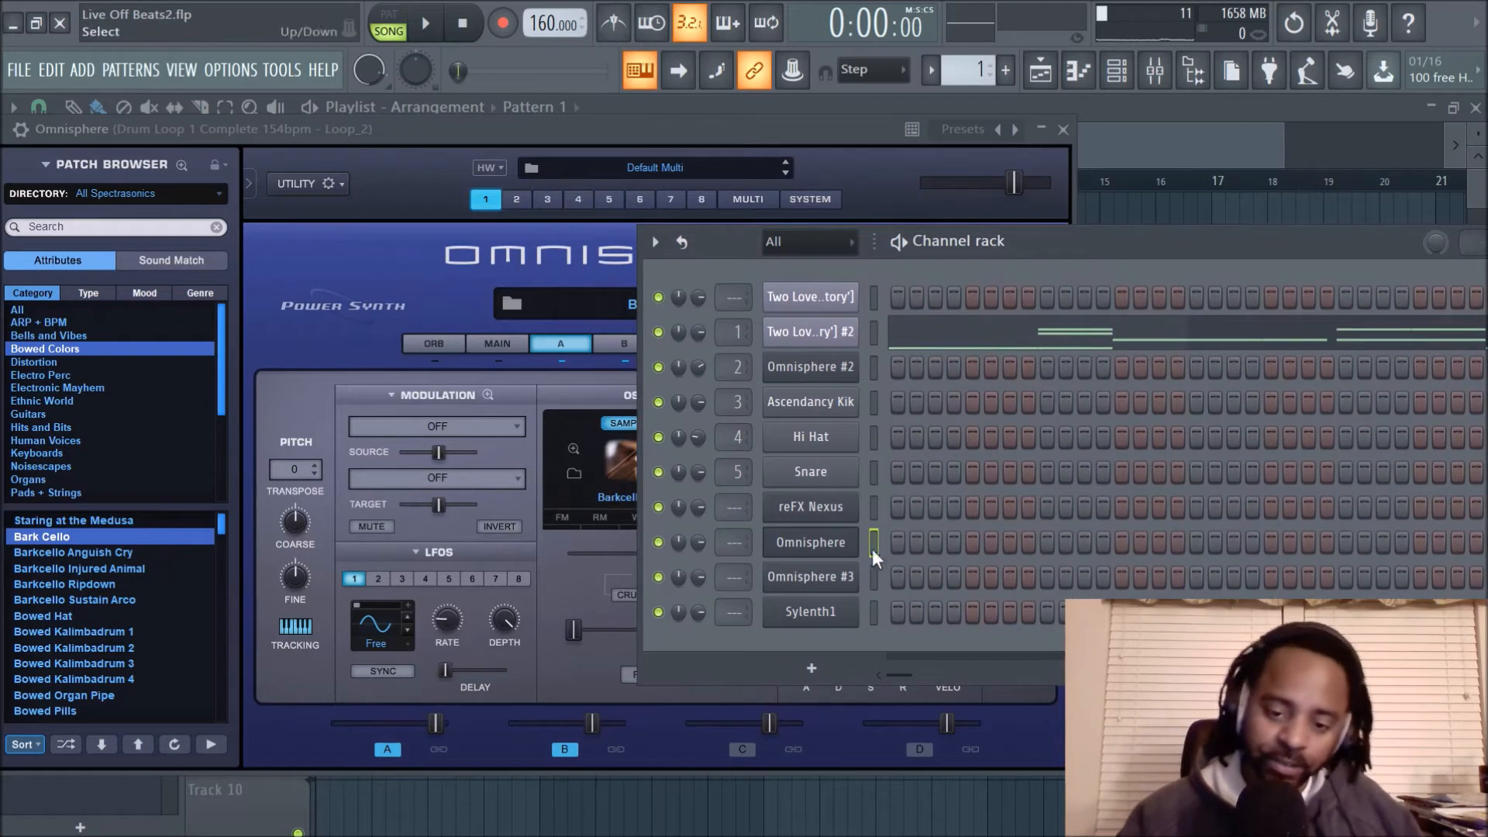
click(820, 590)
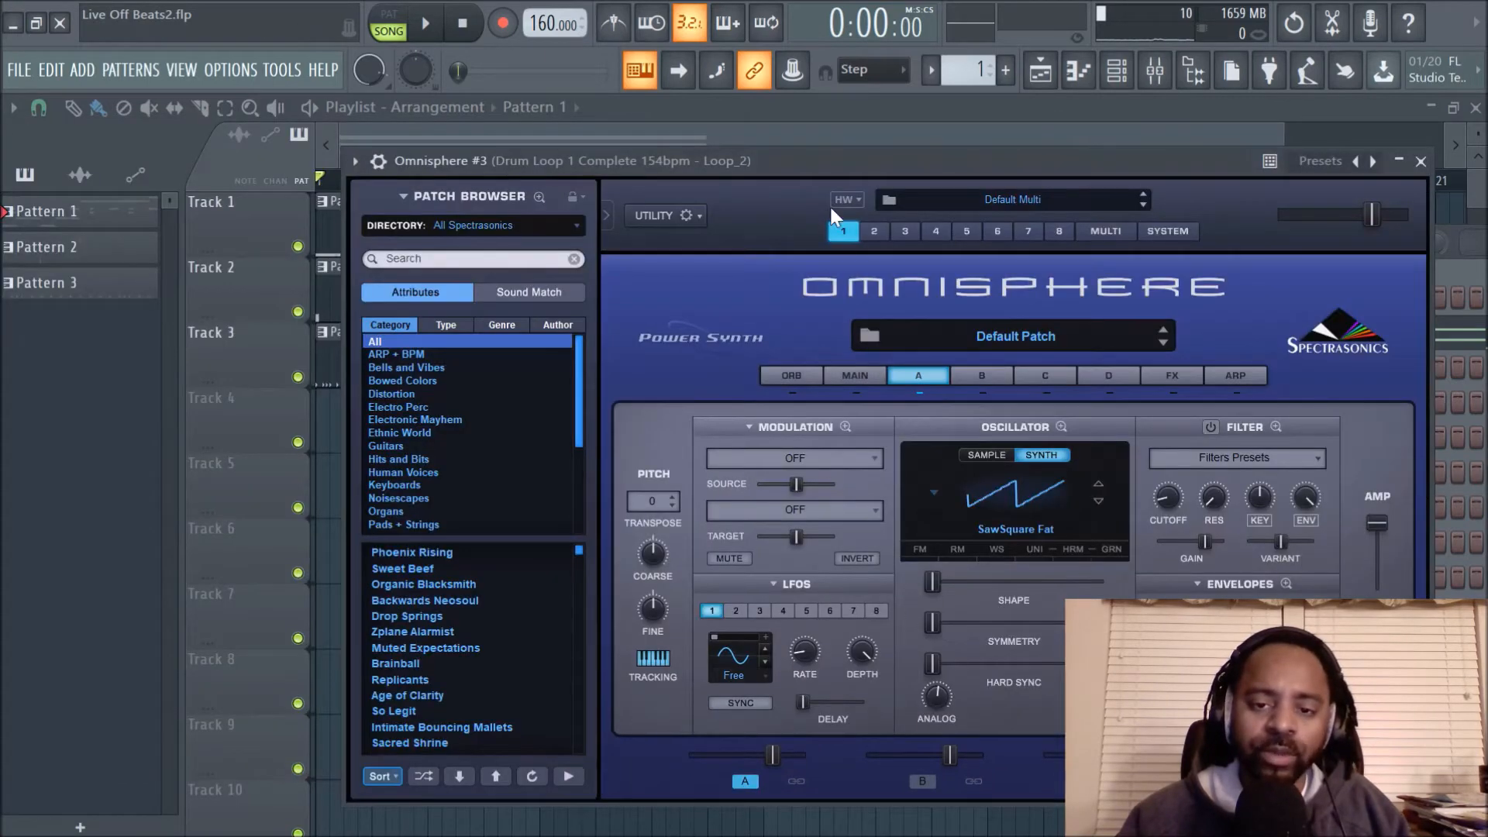
drag(822, 164, 684, 194)
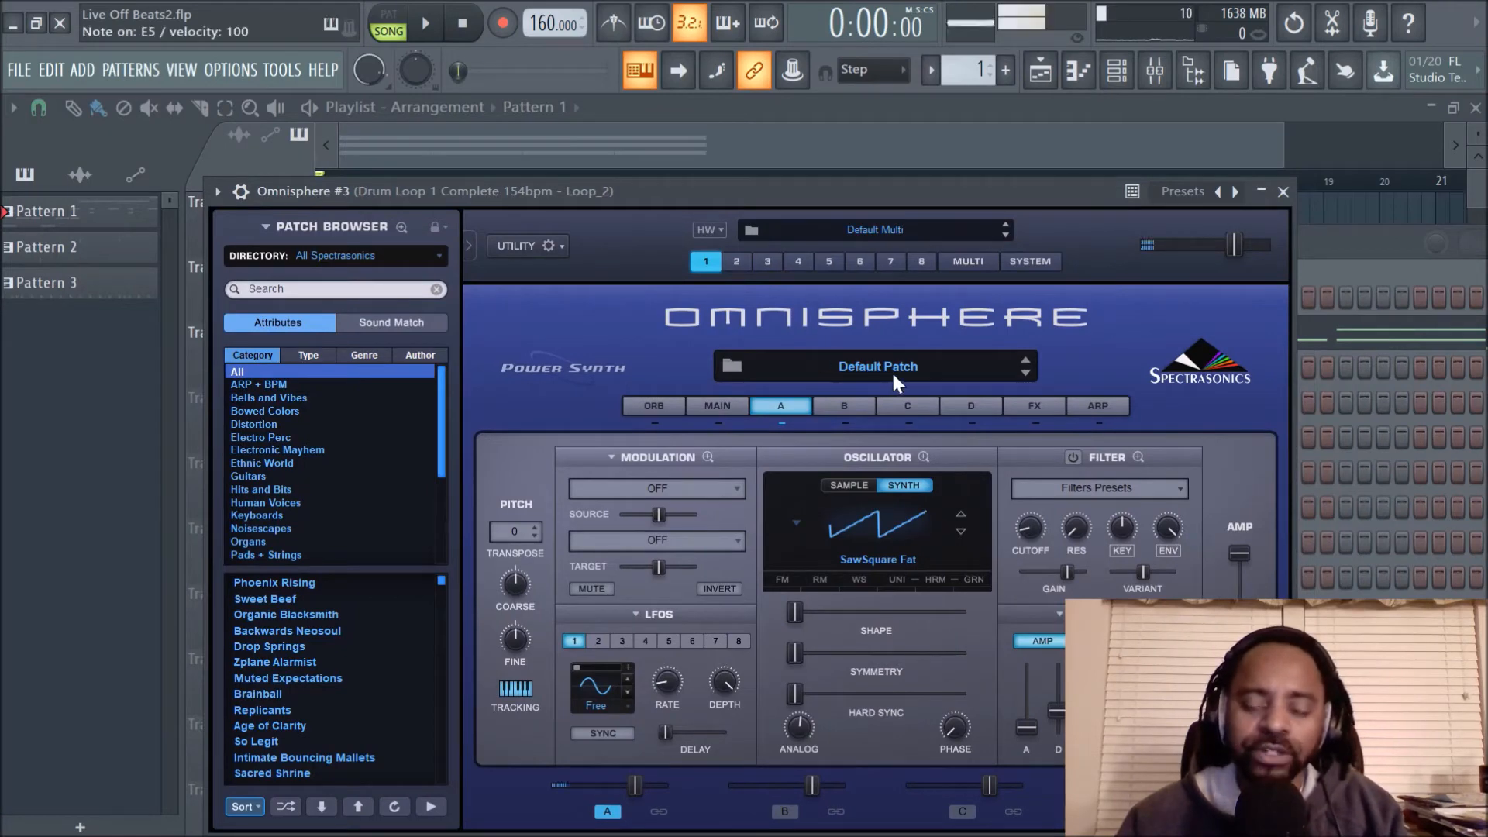
click(1264, 194)
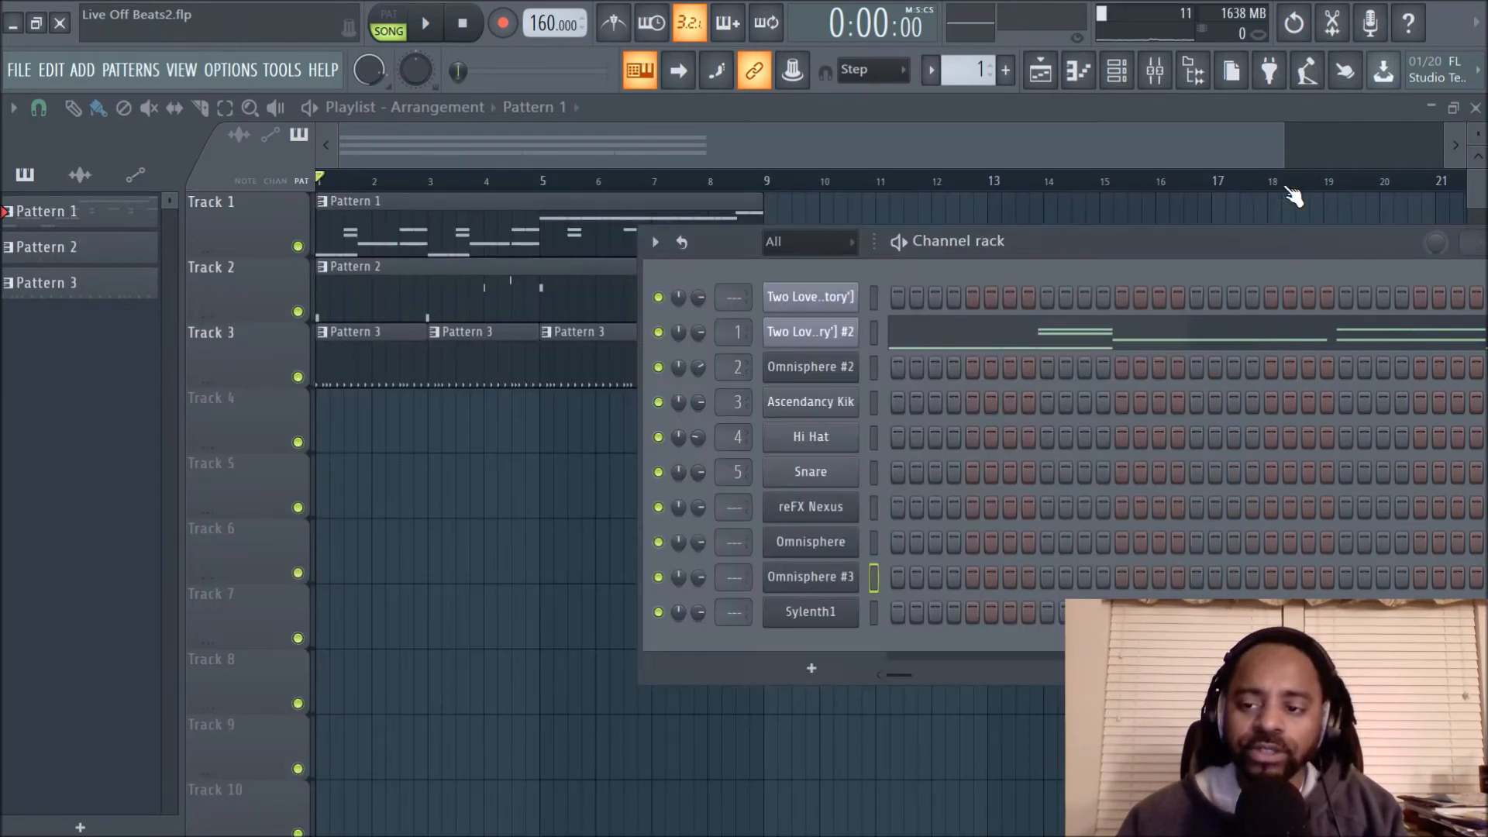
- Open both the Omnisphere and Omnisphere #3 plugin windows and arrange them side by side, with Omnisphere in front
drag(1150, 228, 1083, 209)
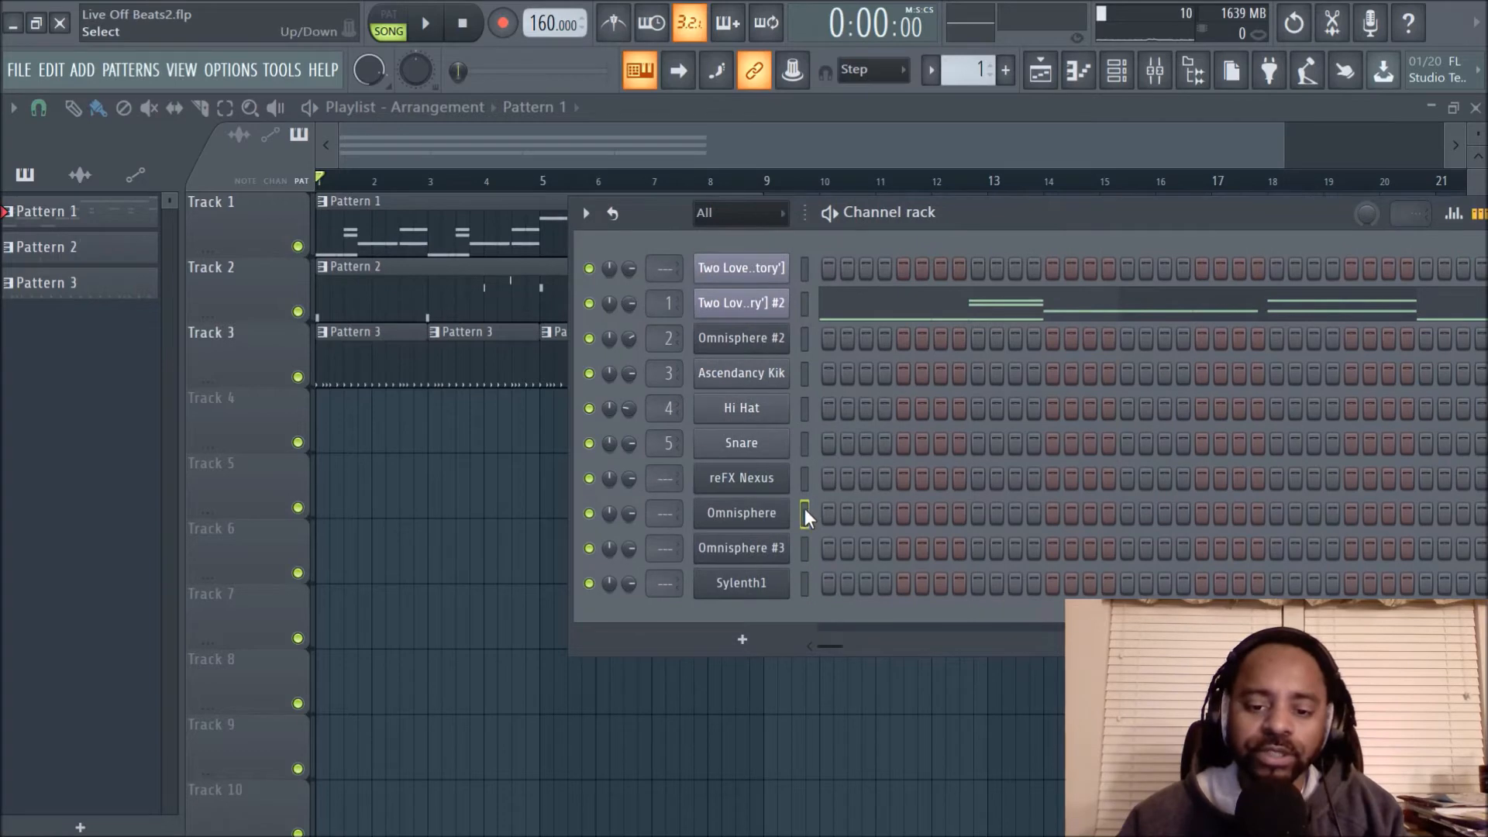
click(743, 514)
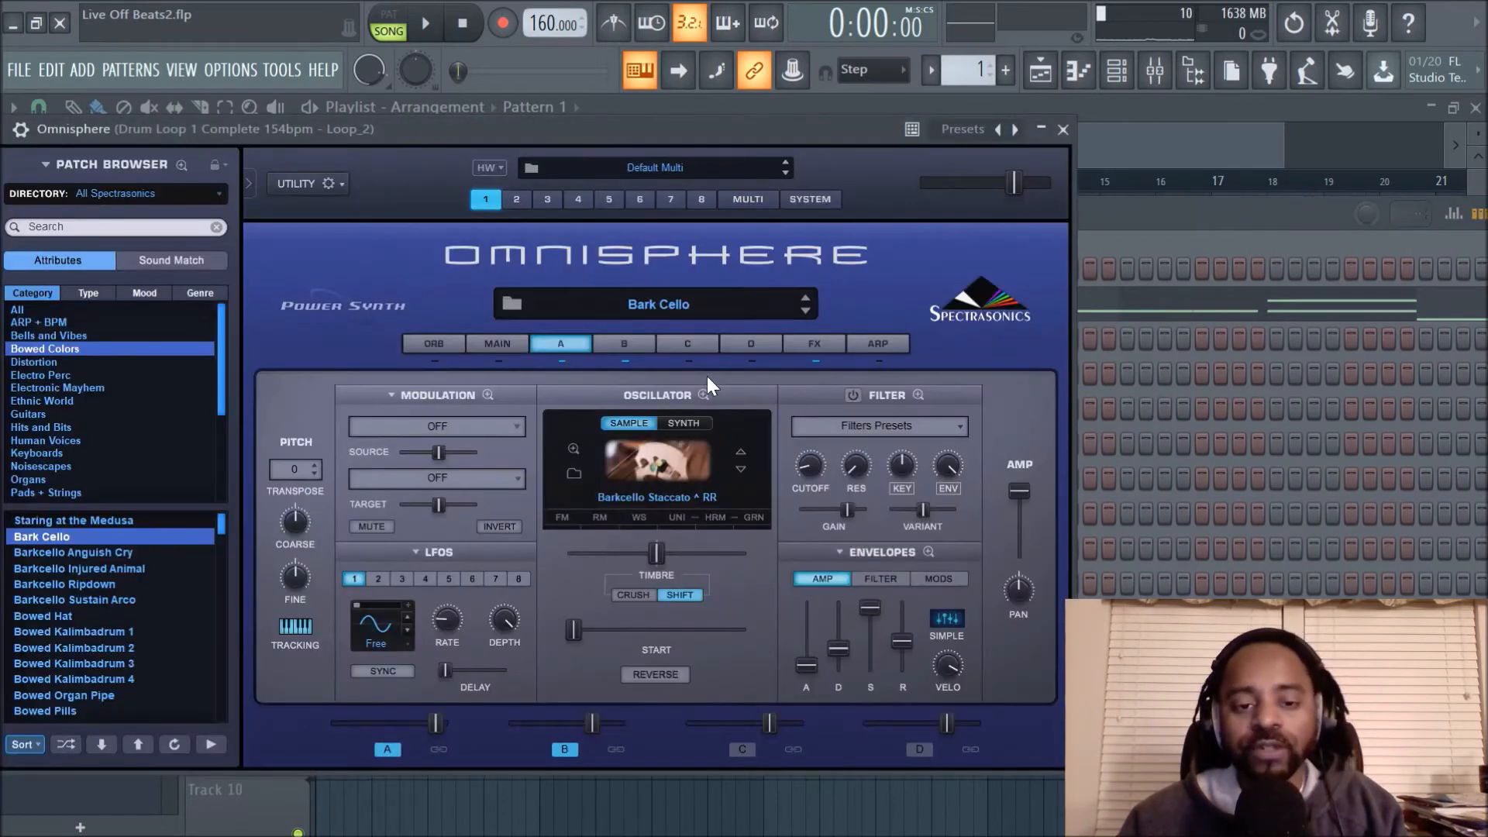
click(1252, 216)
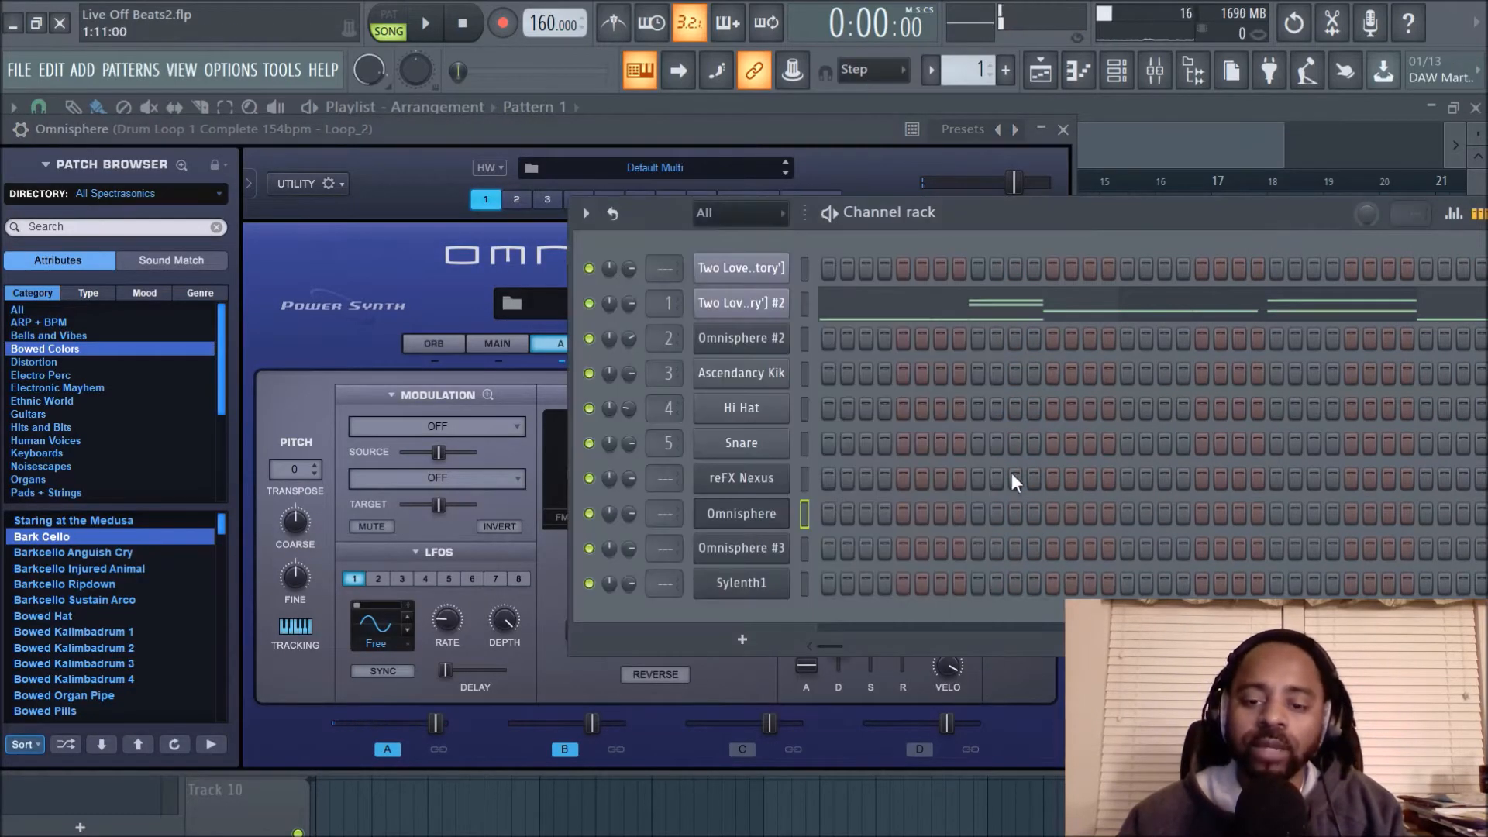
click(755, 548)
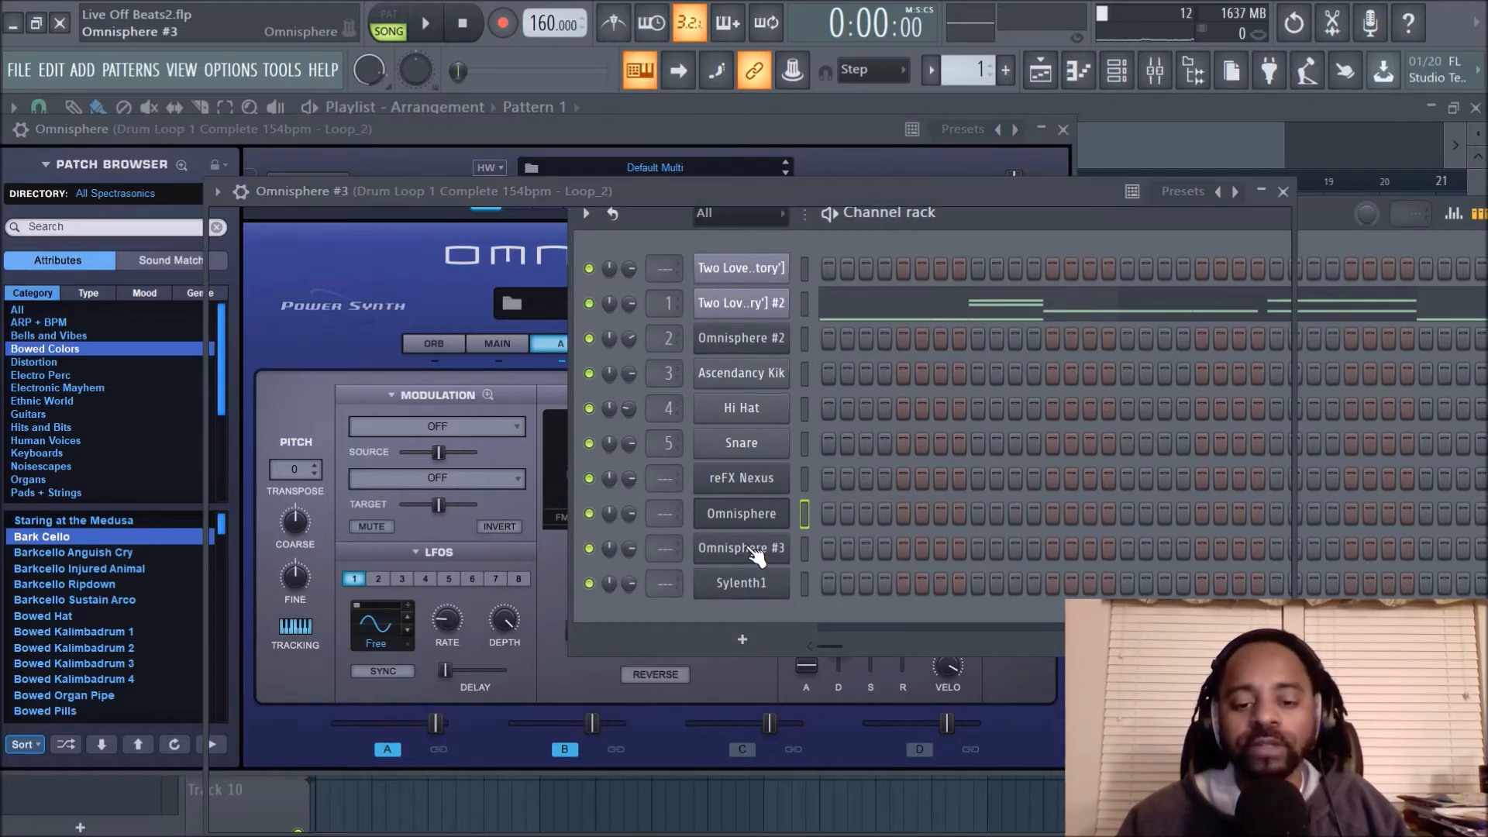
drag(853, 200, 1191, 165)
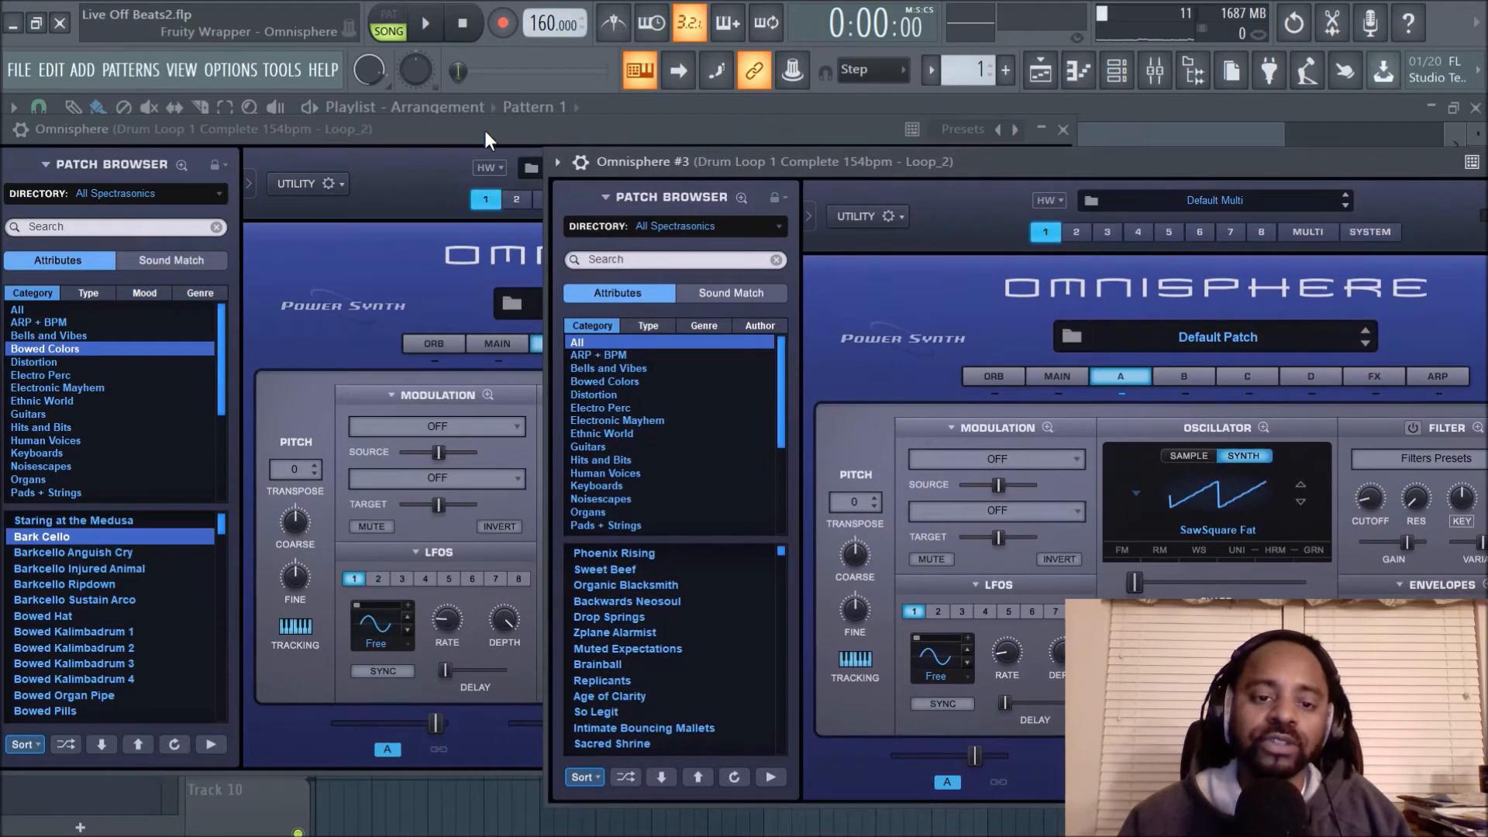
click(457, 129)
drag(457, 128, 417, 143)
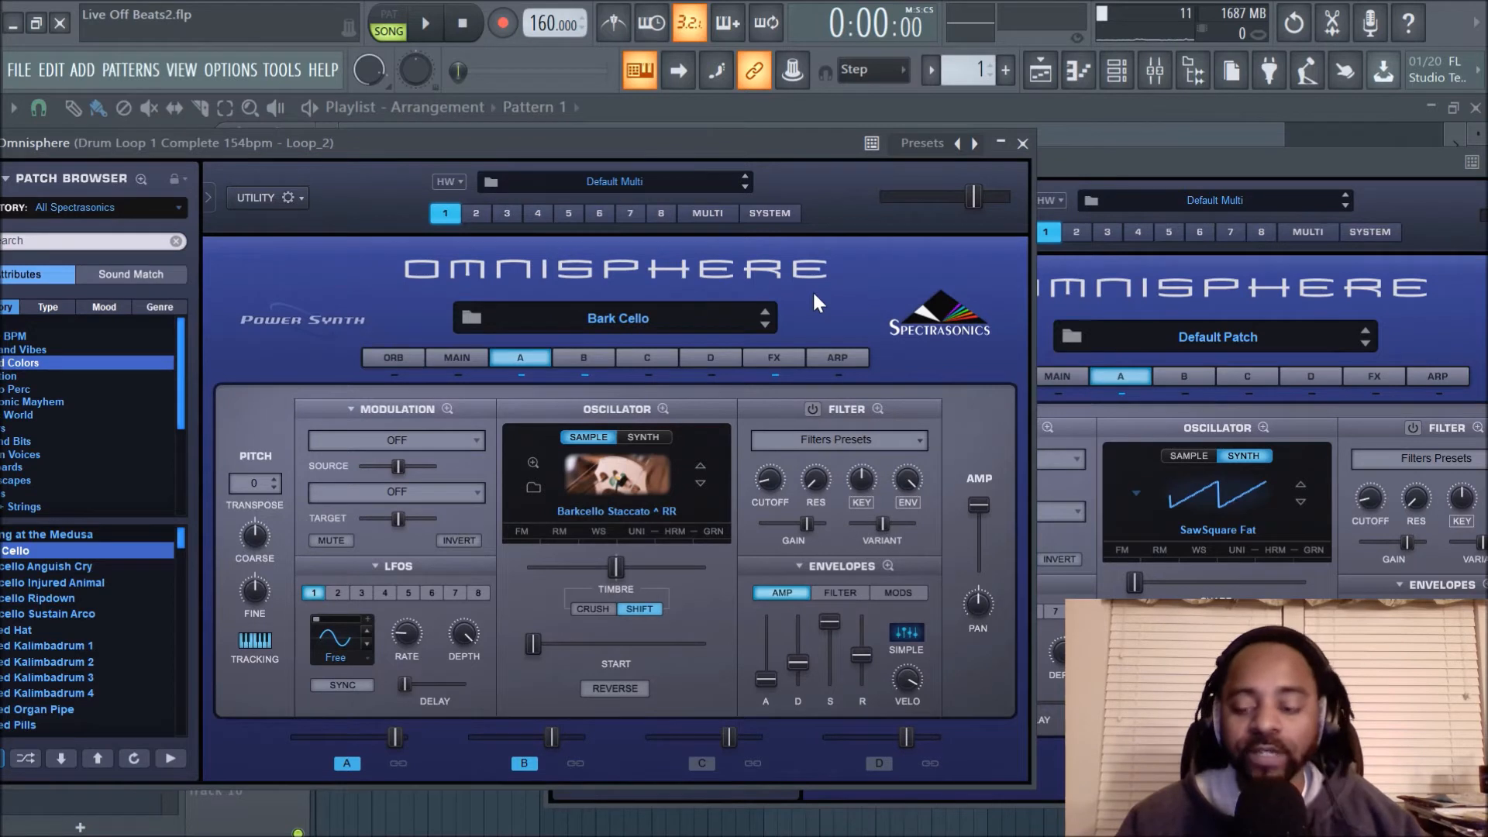
- Shift the Bark Cello window beside the other instance and switch the Default Patch's layer A oscillator to sample mode
drag(683, 153, 536, 160)
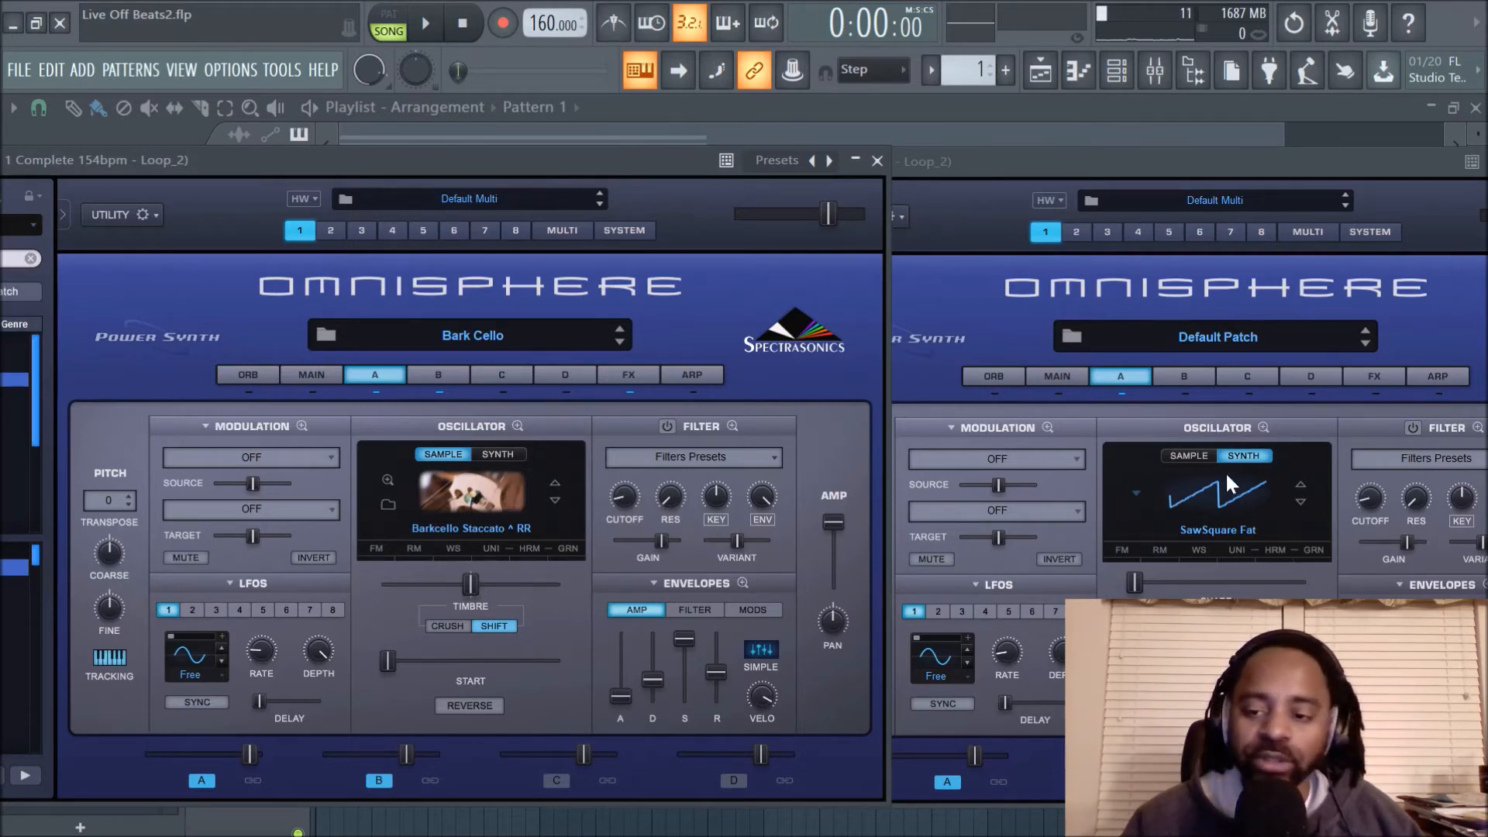
click(1188, 456)
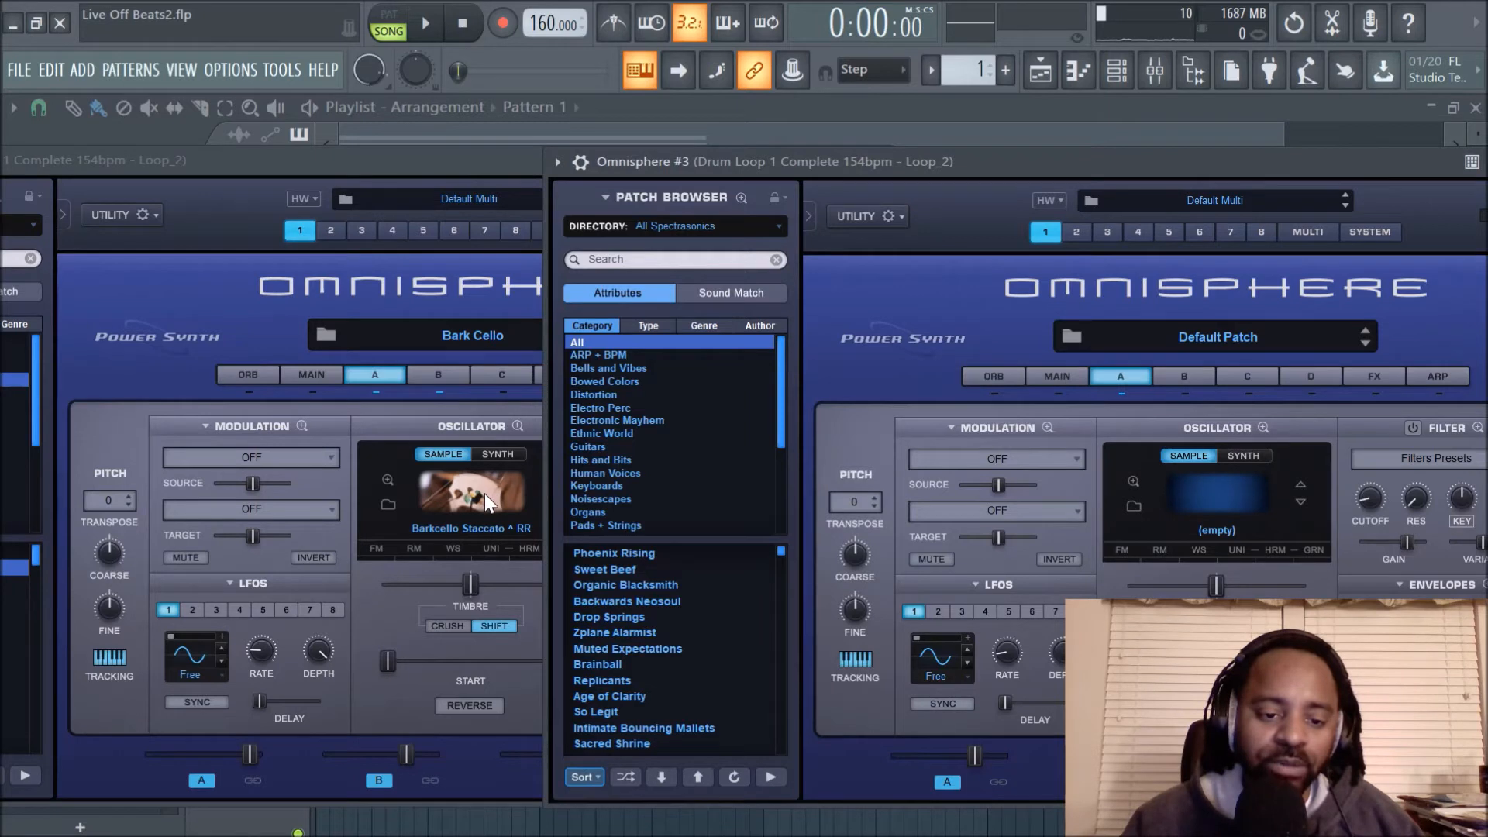
click(1246, 457)
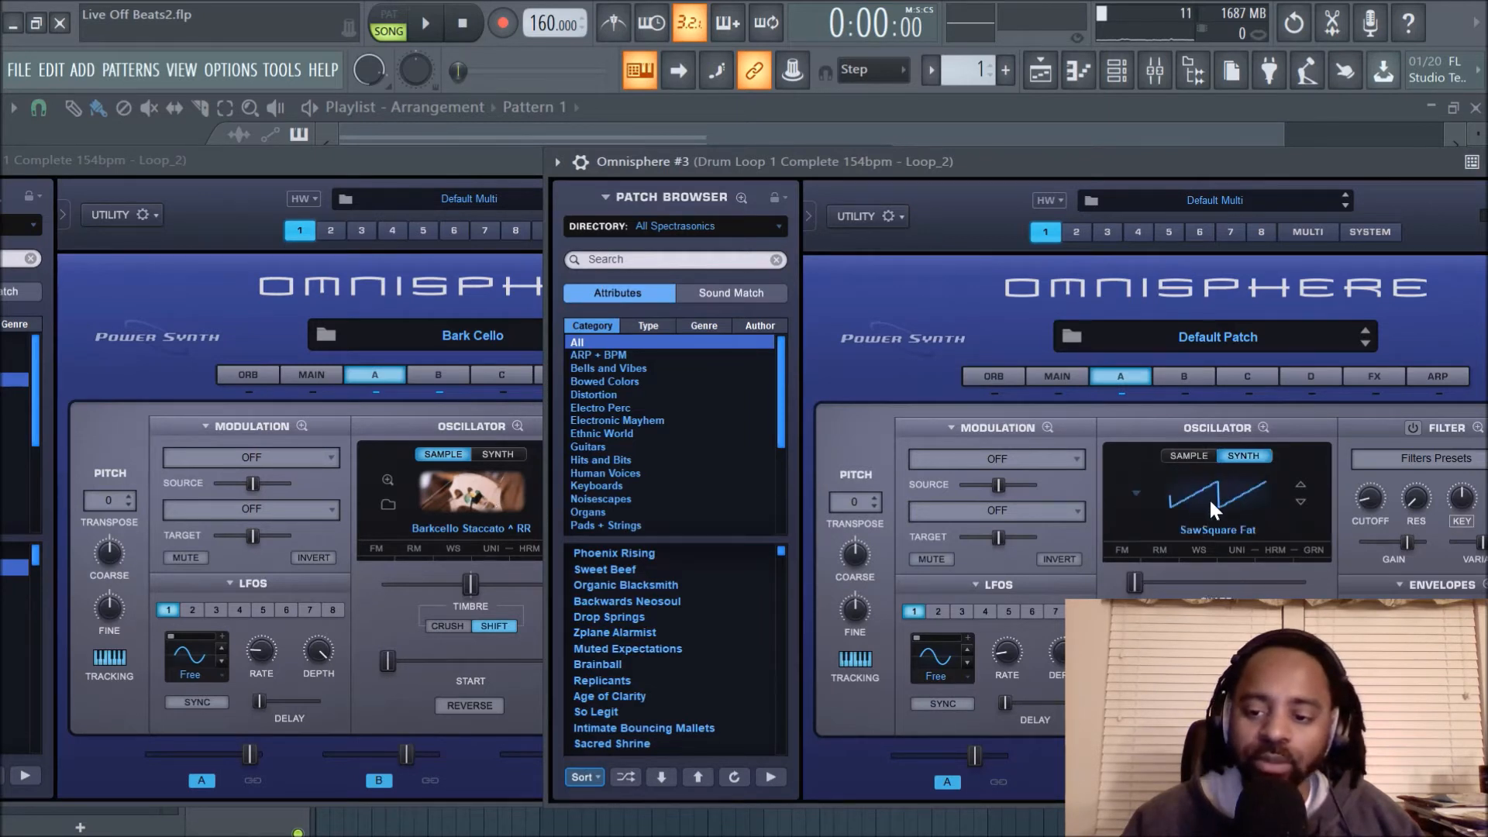
click(473, 173)
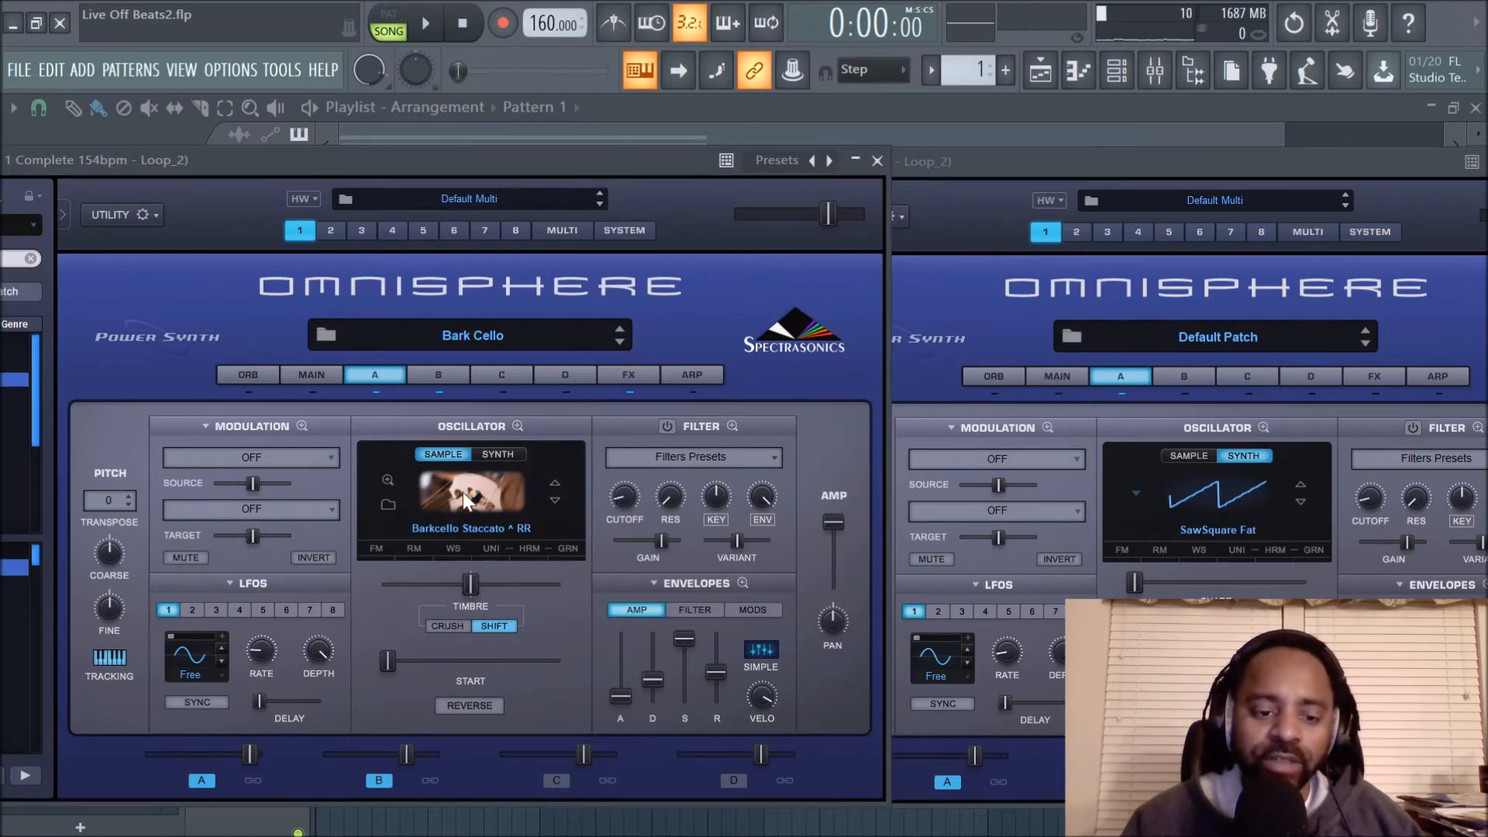
click(1177, 458)
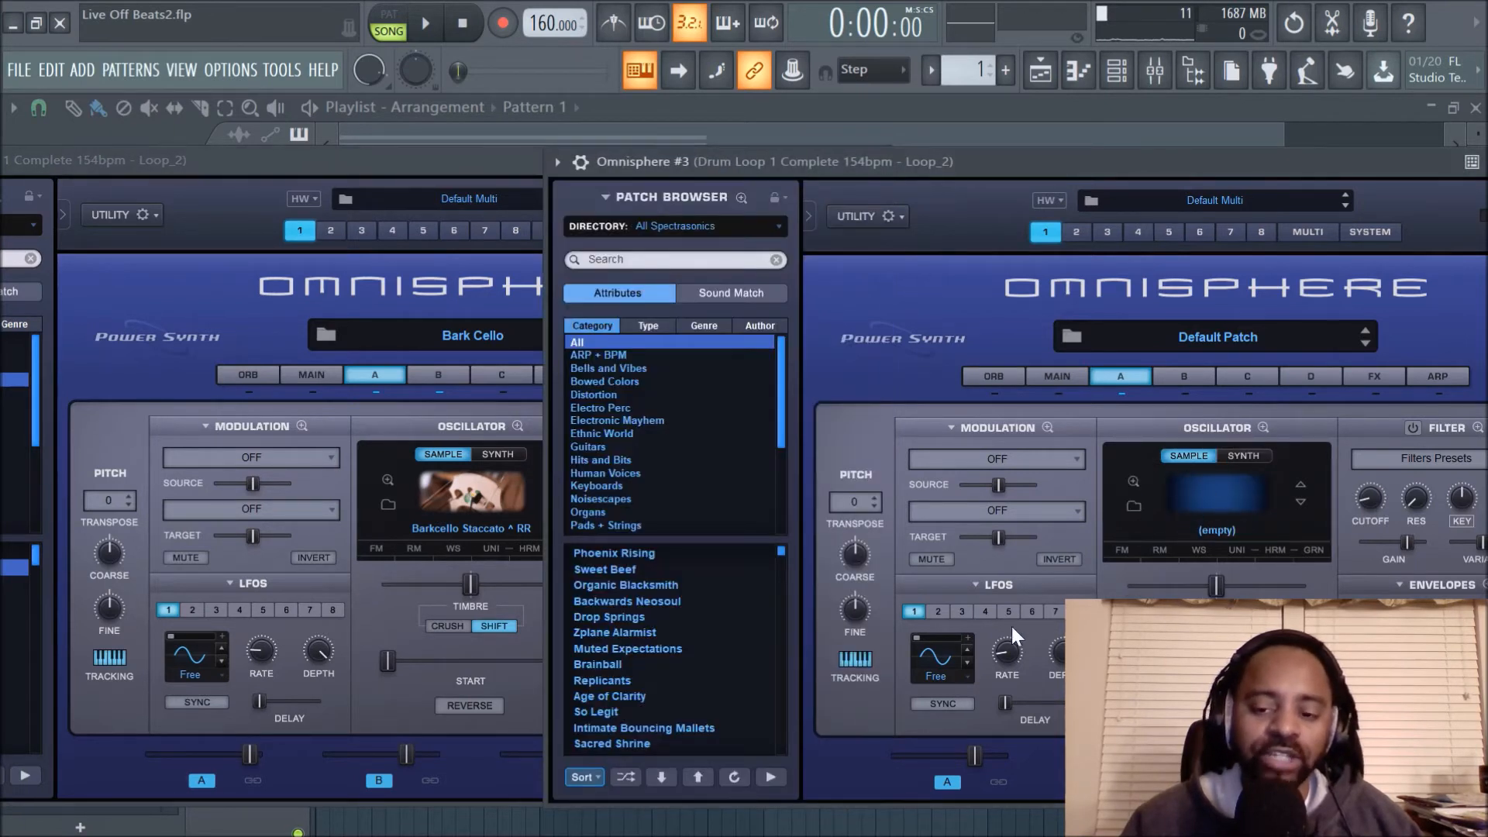
click(305, 155)
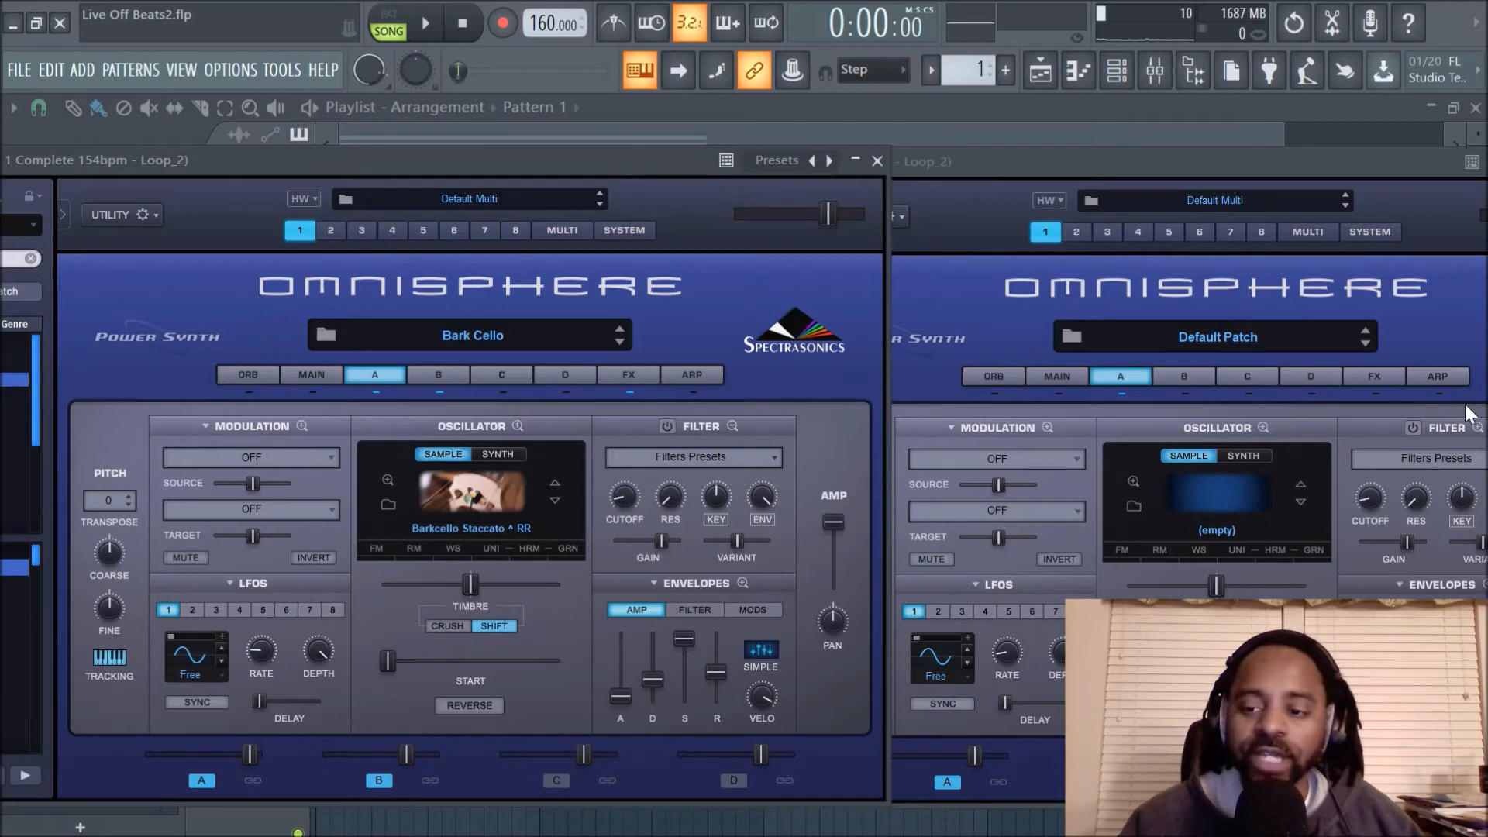
- Inspect the Bark Cello patch's common effects rack while auditioning notes, and return to layer A
click(627, 377)
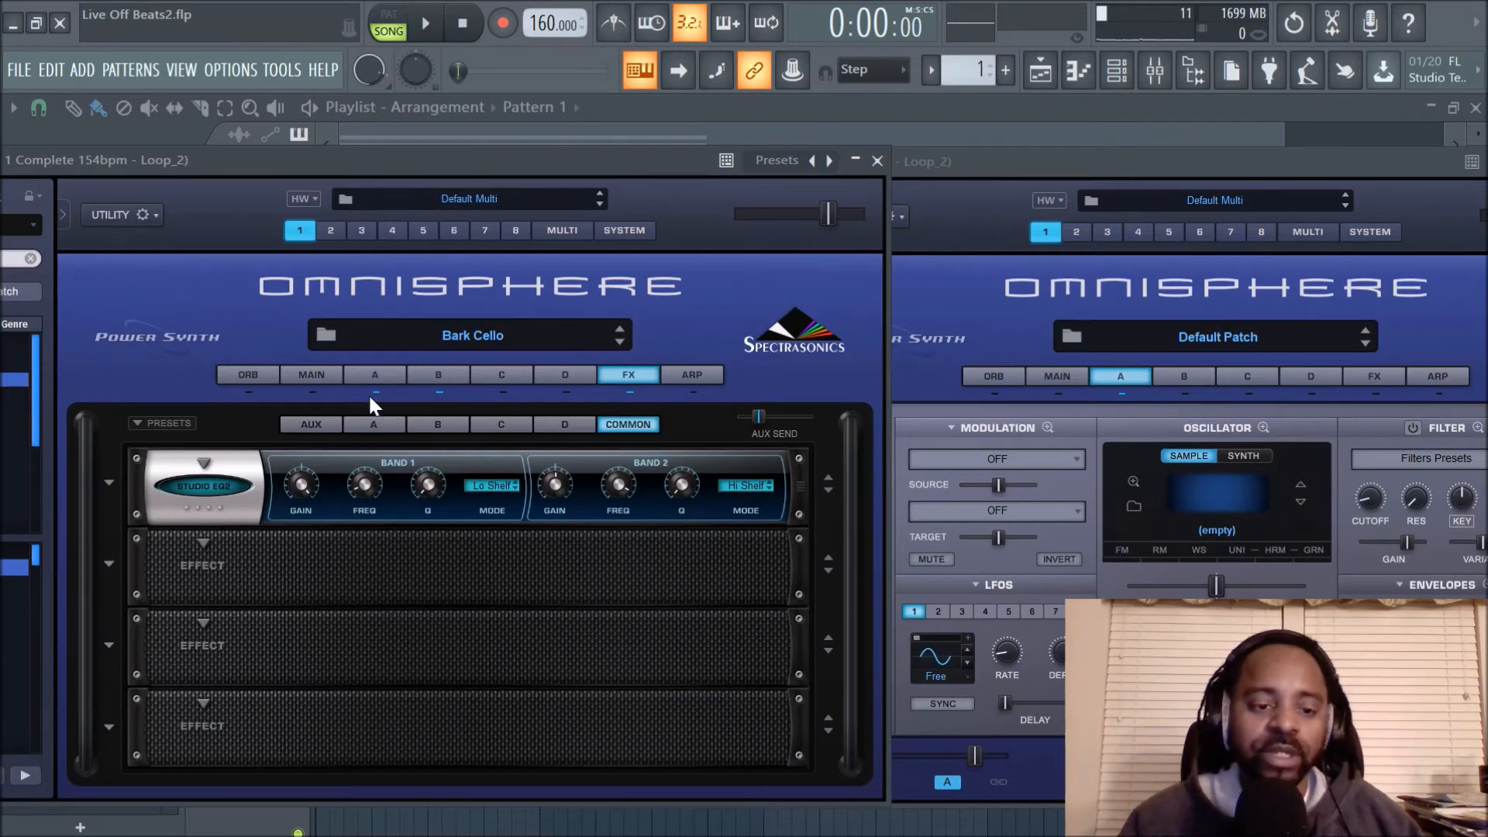
key(c)
key(x)
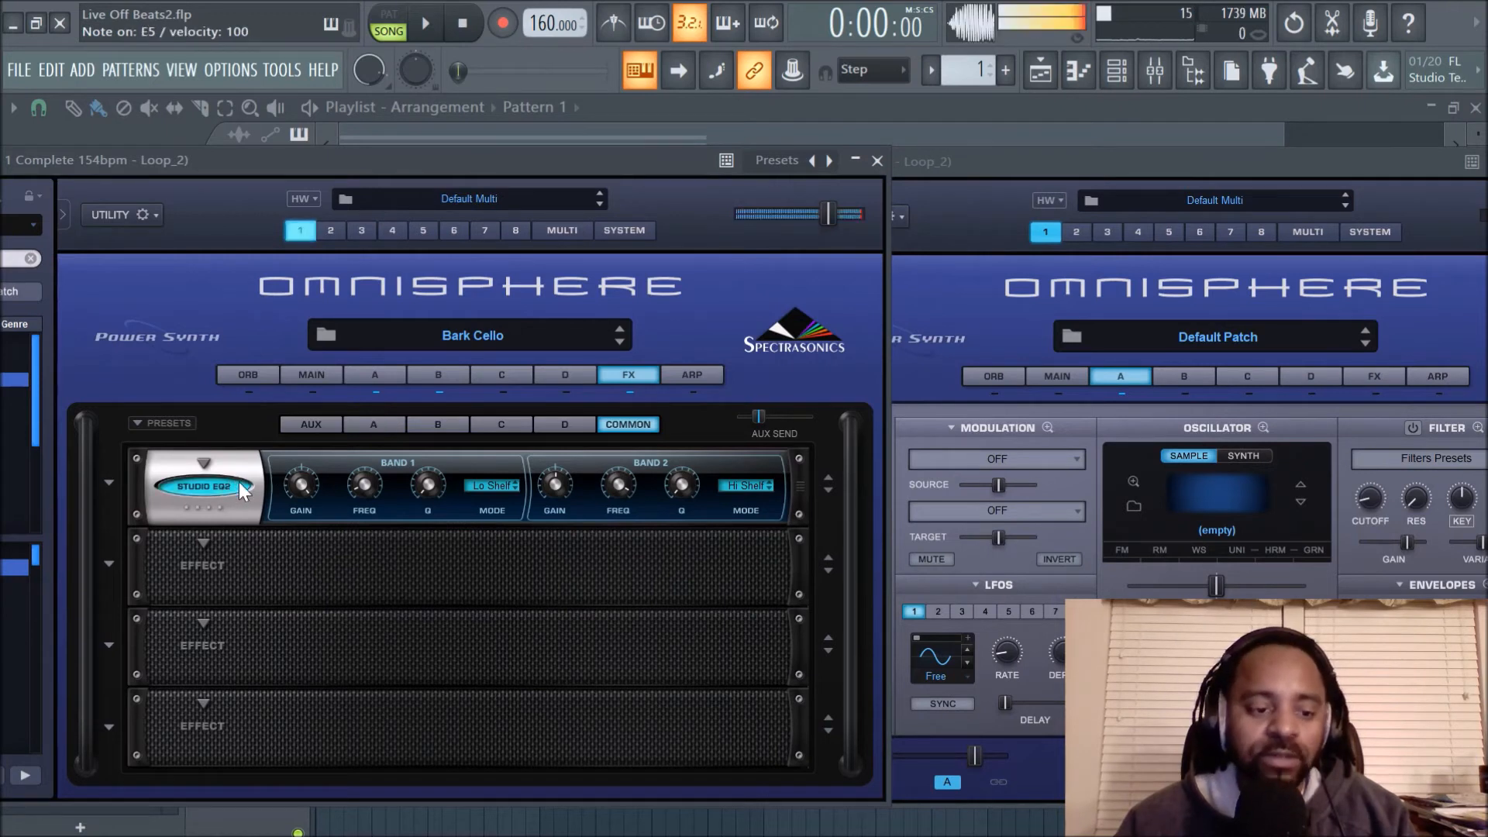
key(q)
key(c)
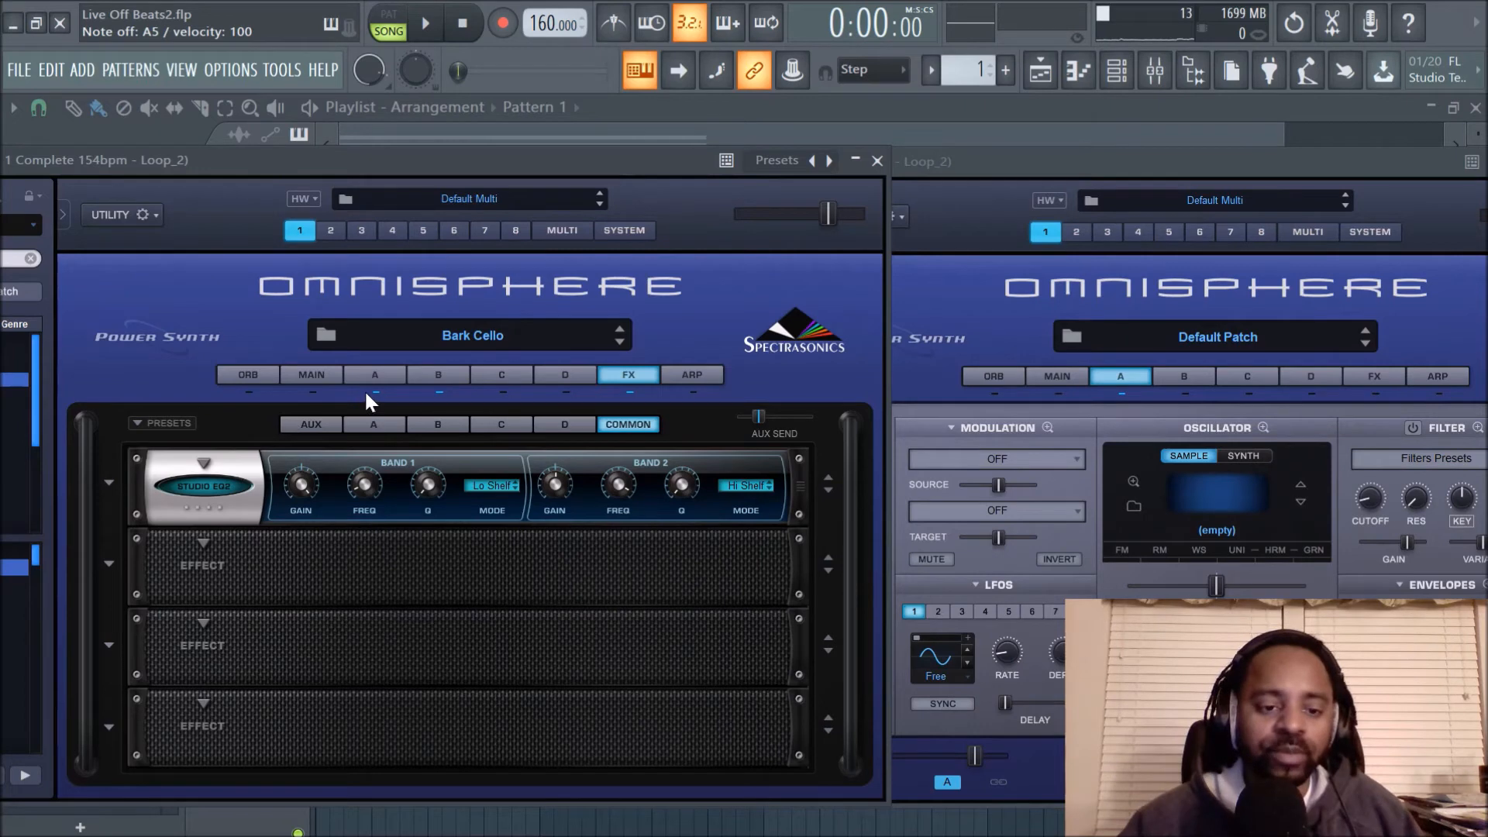
click(383, 380)
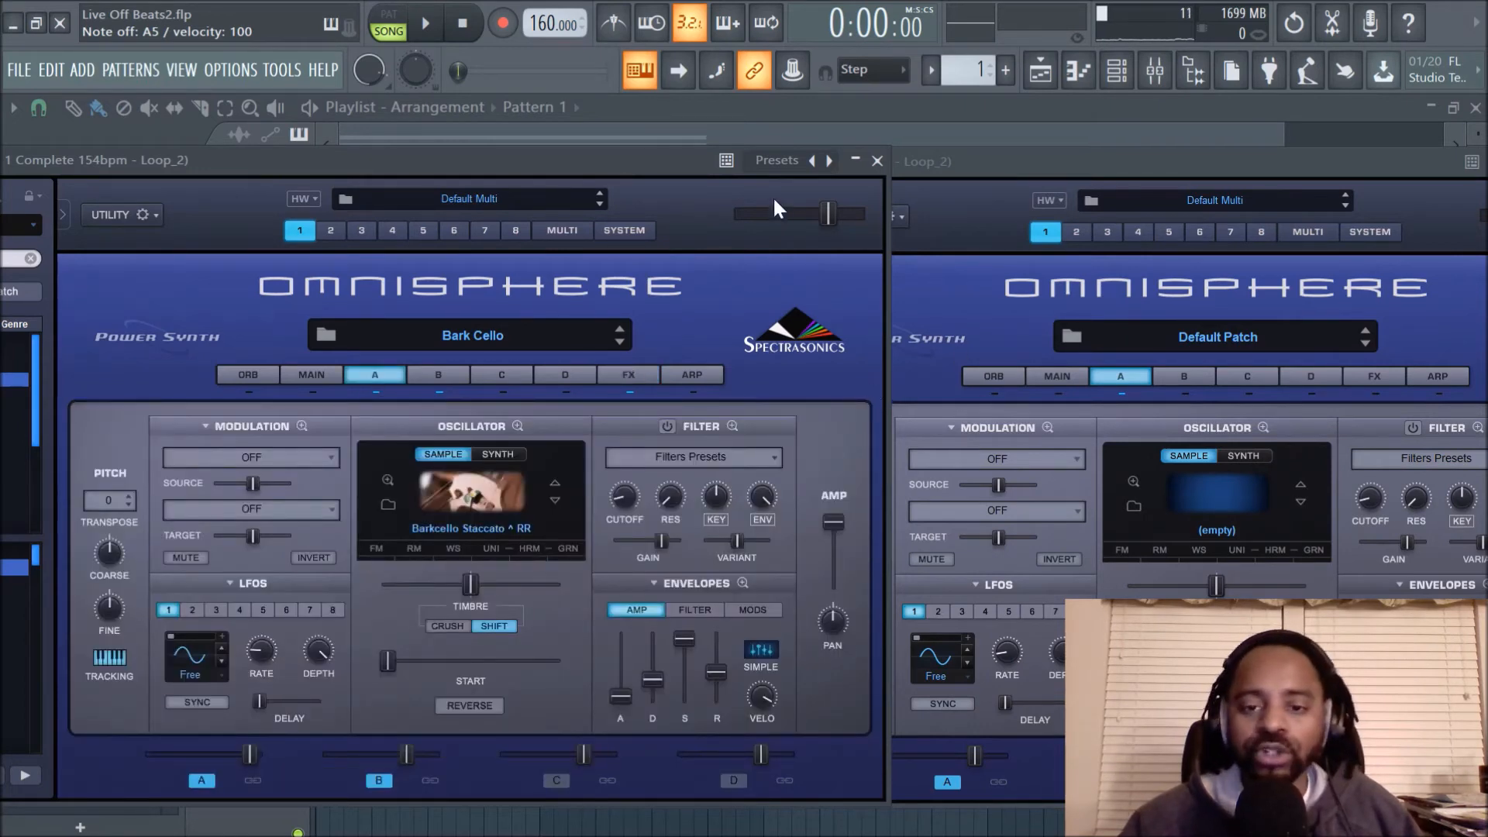
- Look over the patch browser beside Bark Cello and the Default Patch's LFO 1 waveform choices
drag(629, 157, 572, 165)
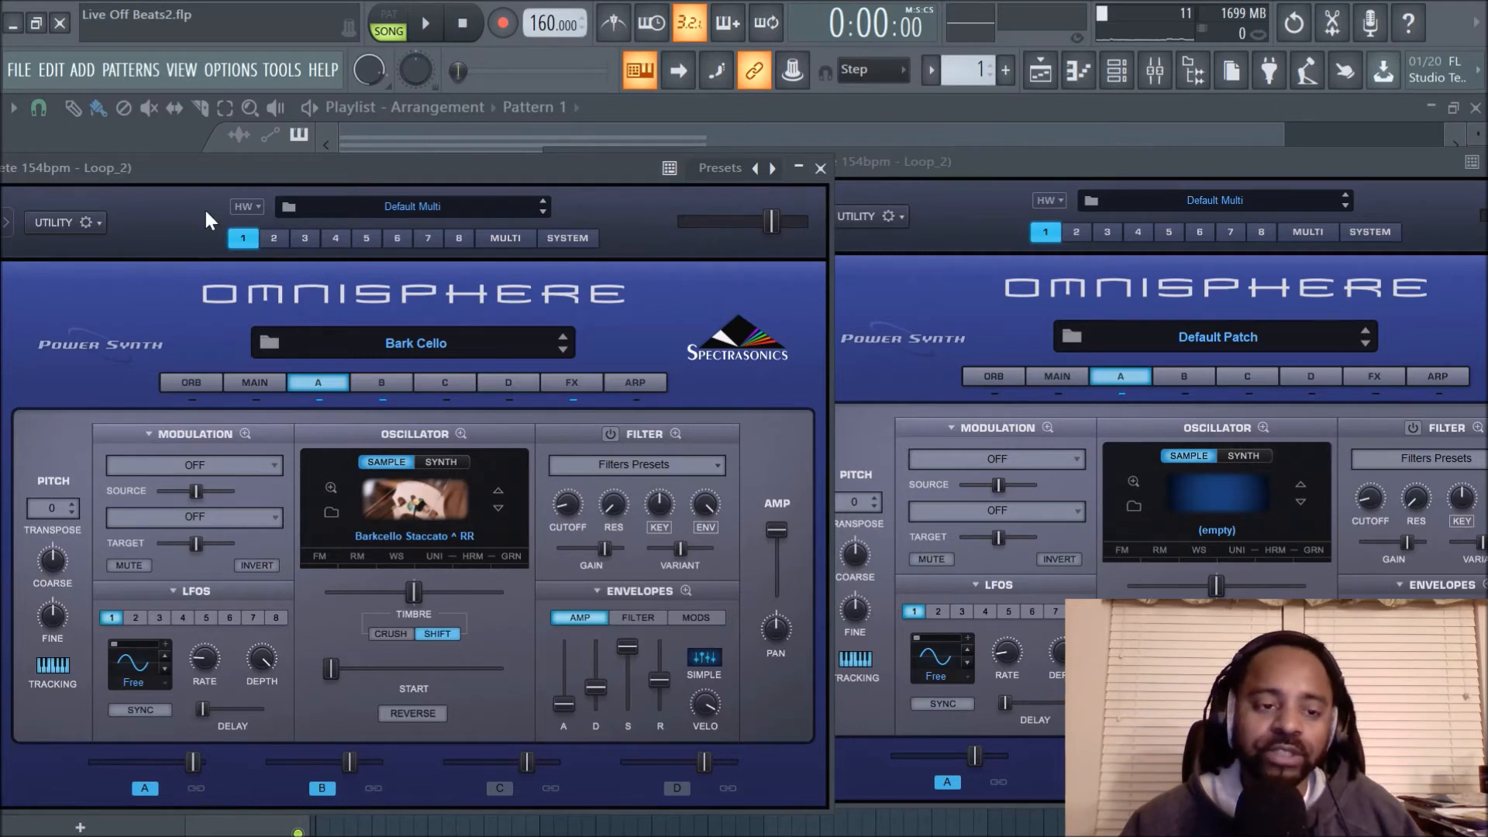
drag(203, 175, 536, 189)
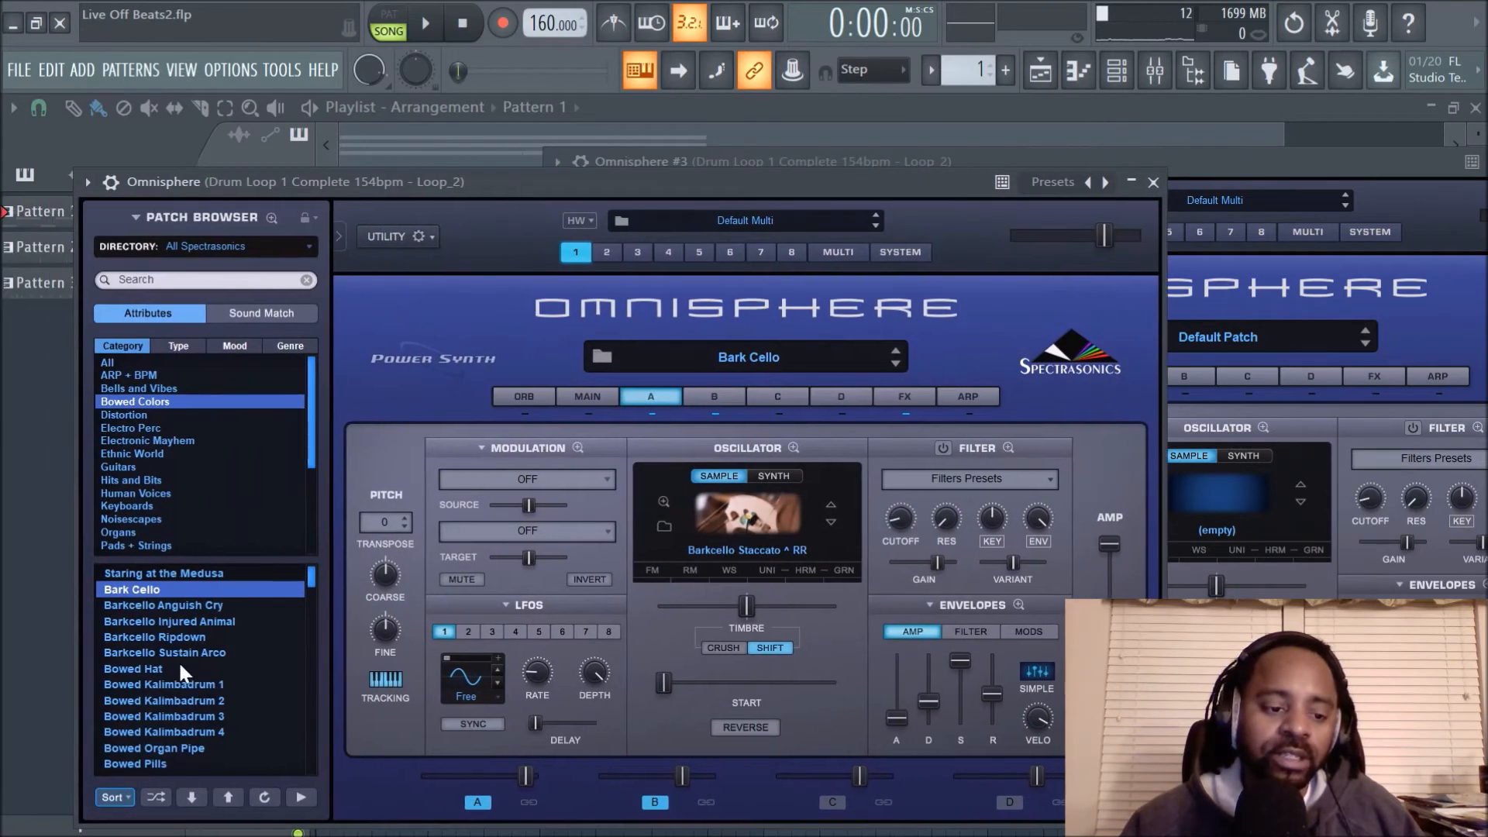
drag(709, 179, 409, 168)
click(930, 658)
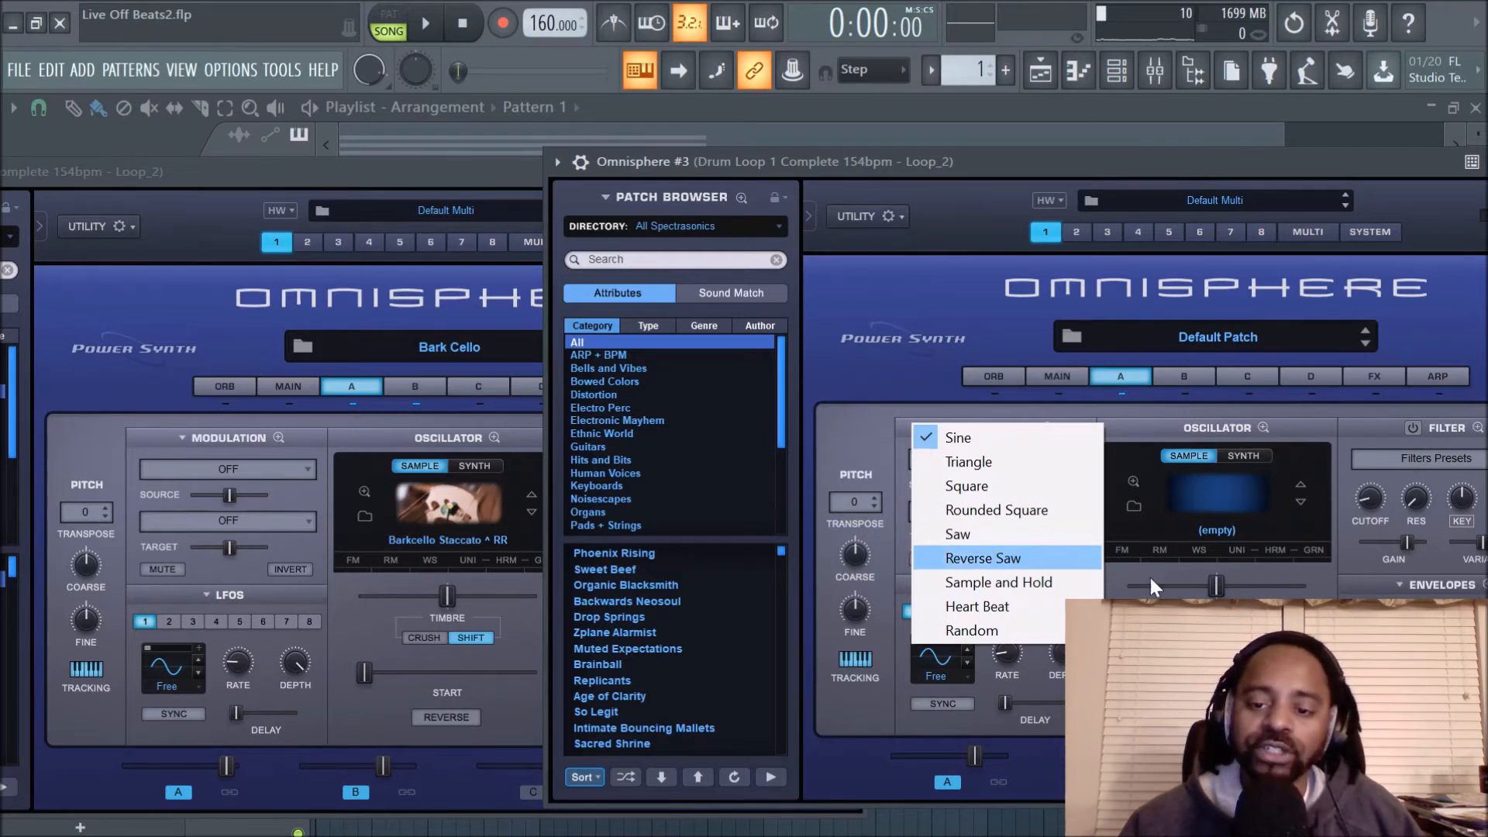
click(937, 297)
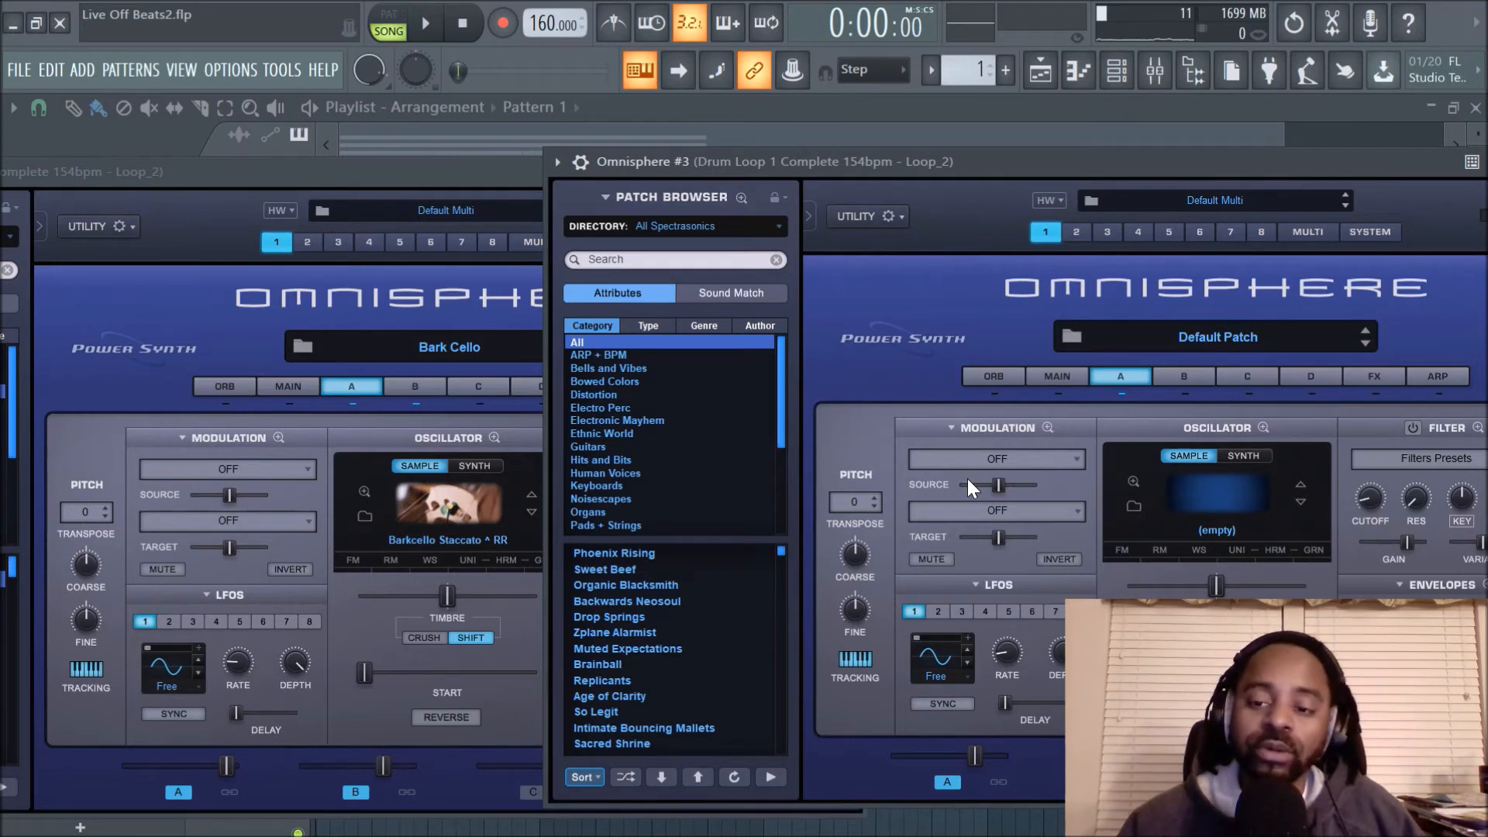
- Close the Omnisphere and Omnisphere #3 plugin windows to return to the channel rack
drag(1160, 151, 1249, 178)
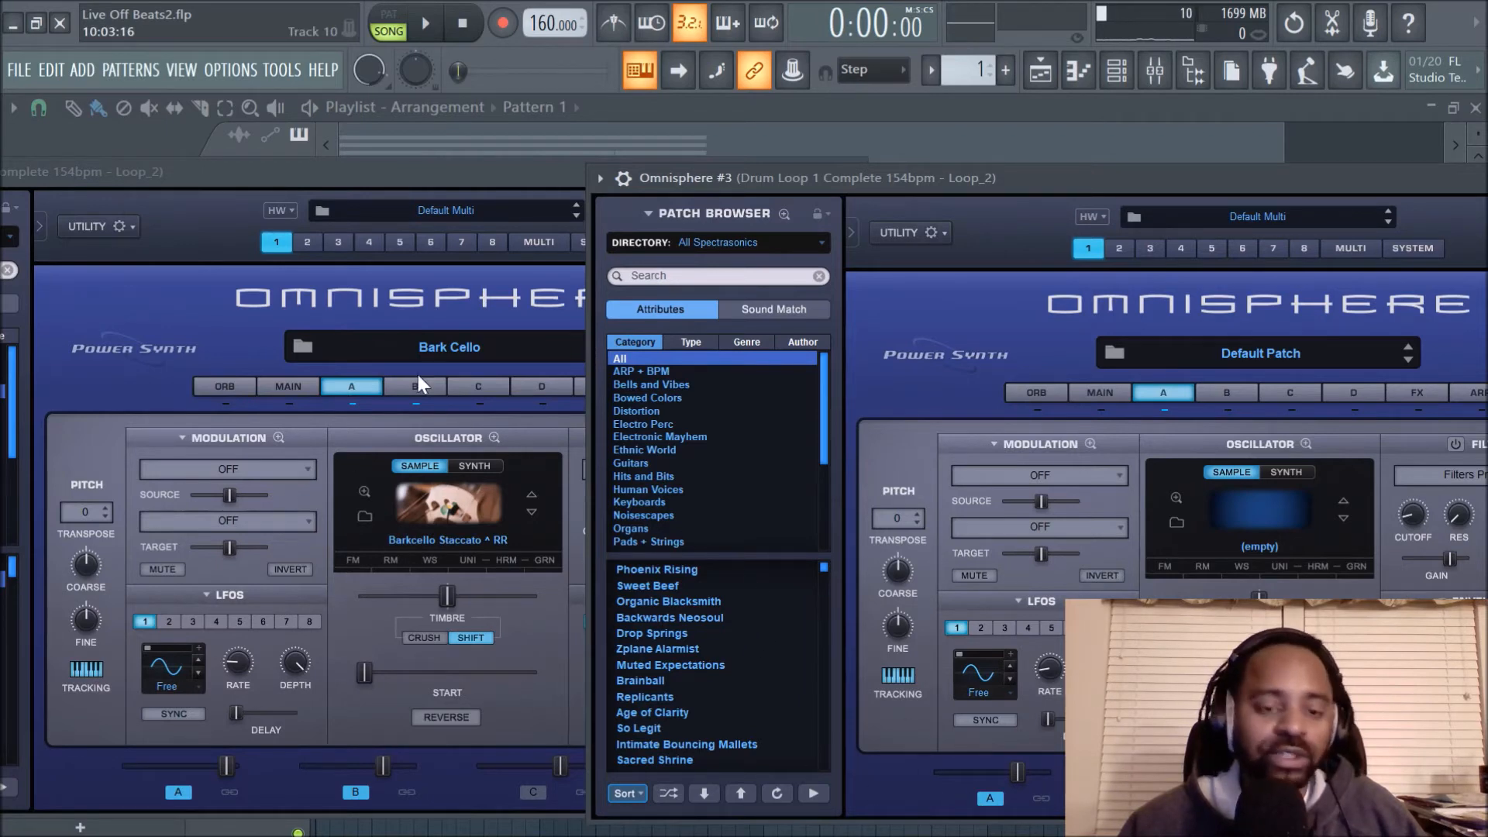
click(463, 175)
click(800, 182)
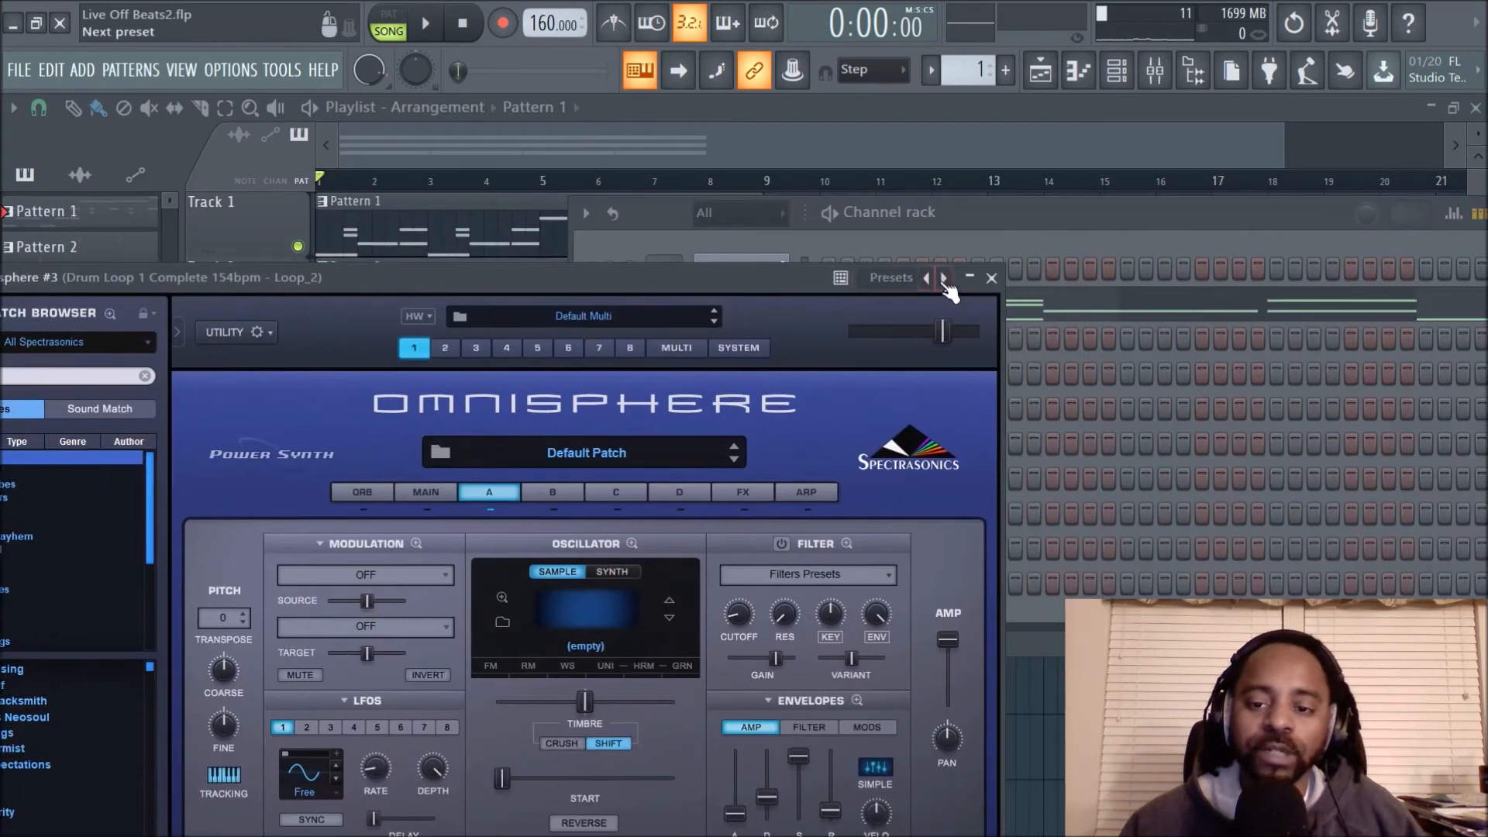
click(985, 277)
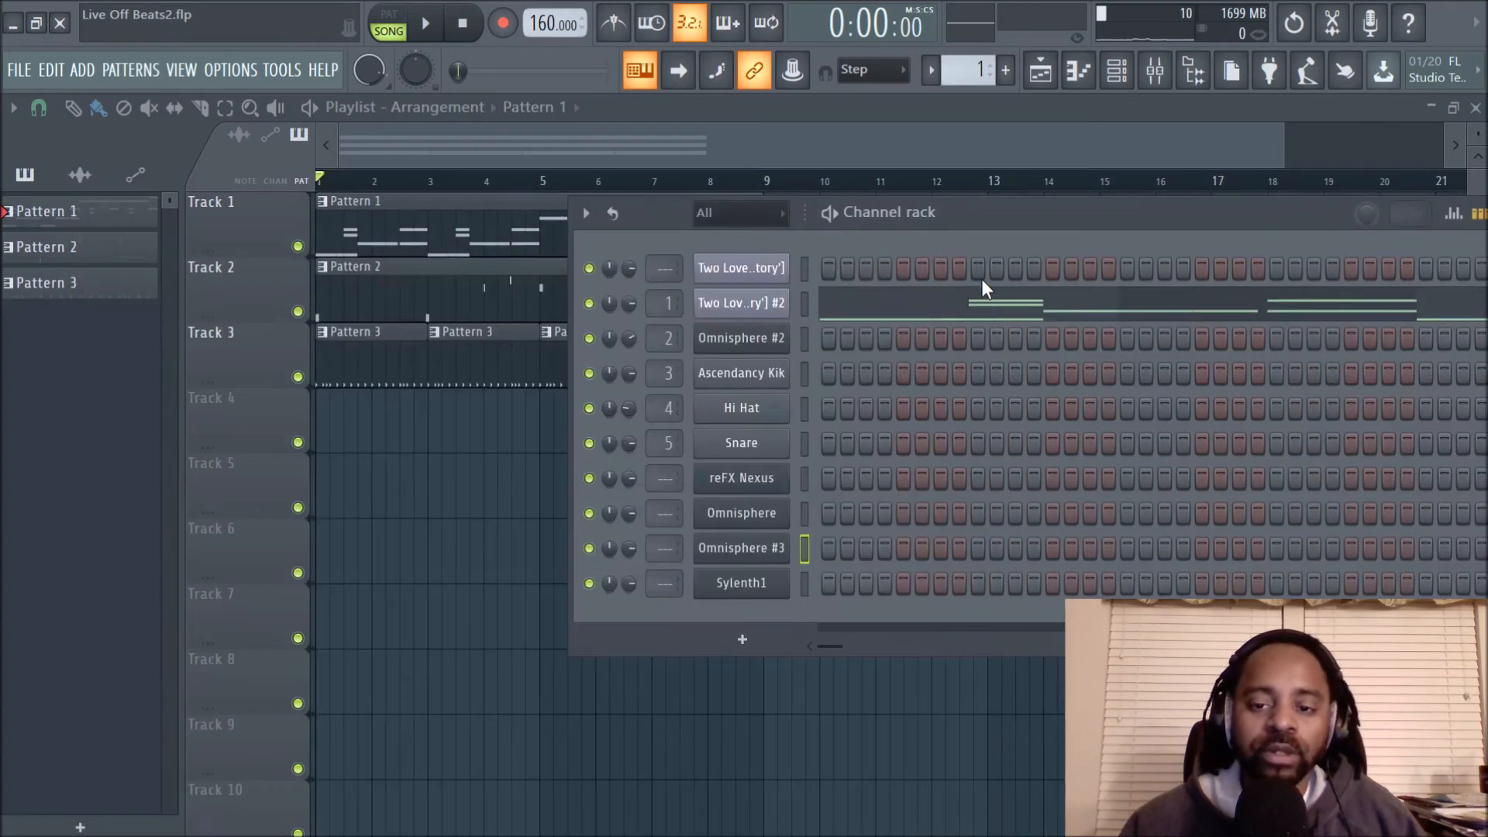
- Open the Sylenth1 channel's plugin, audition its ARP 303 Saw preset, and move the window aside
click(760, 591)
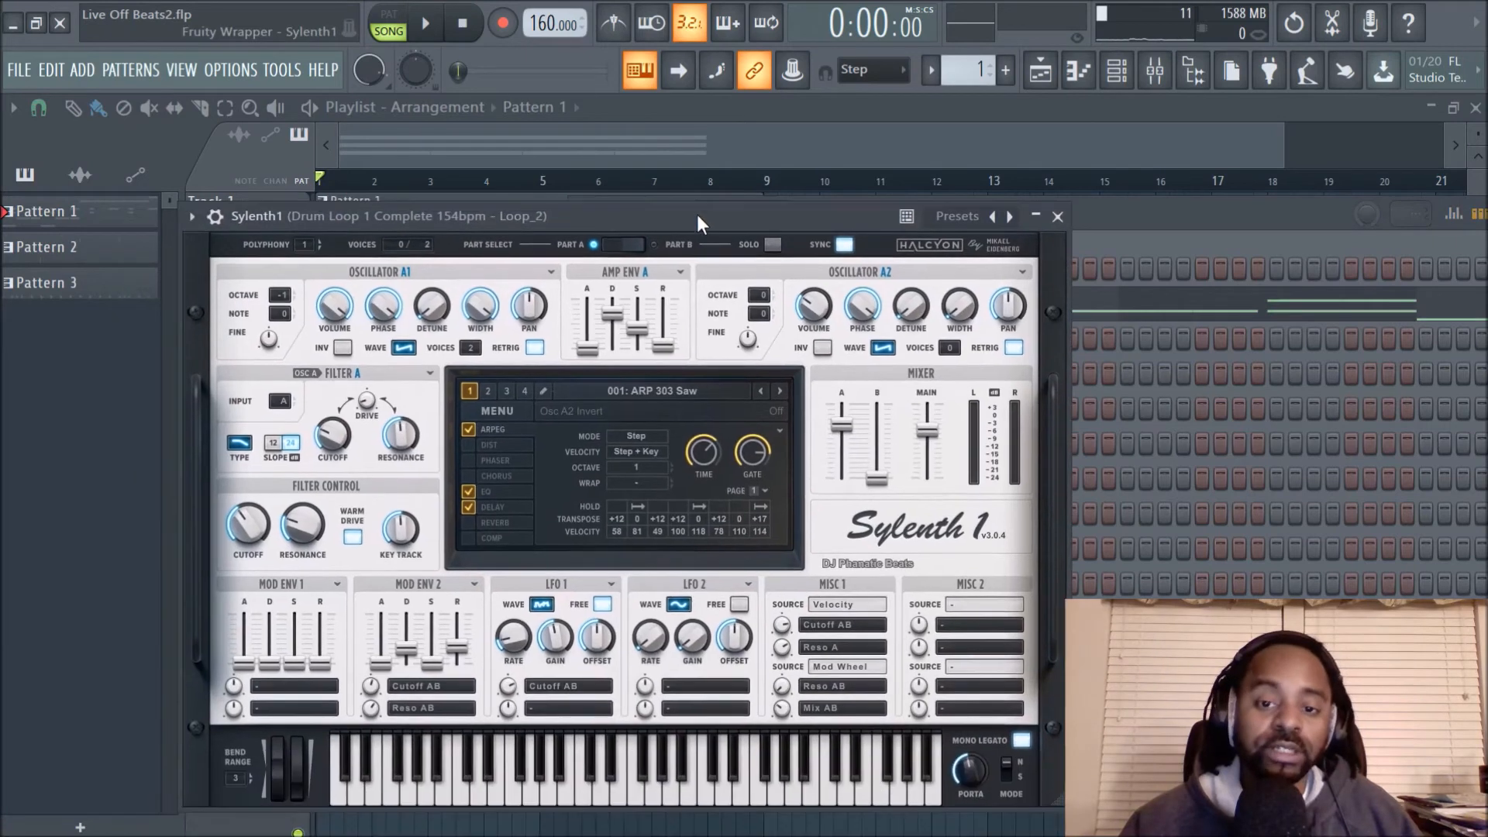
drag(698, 221, 723, 197)
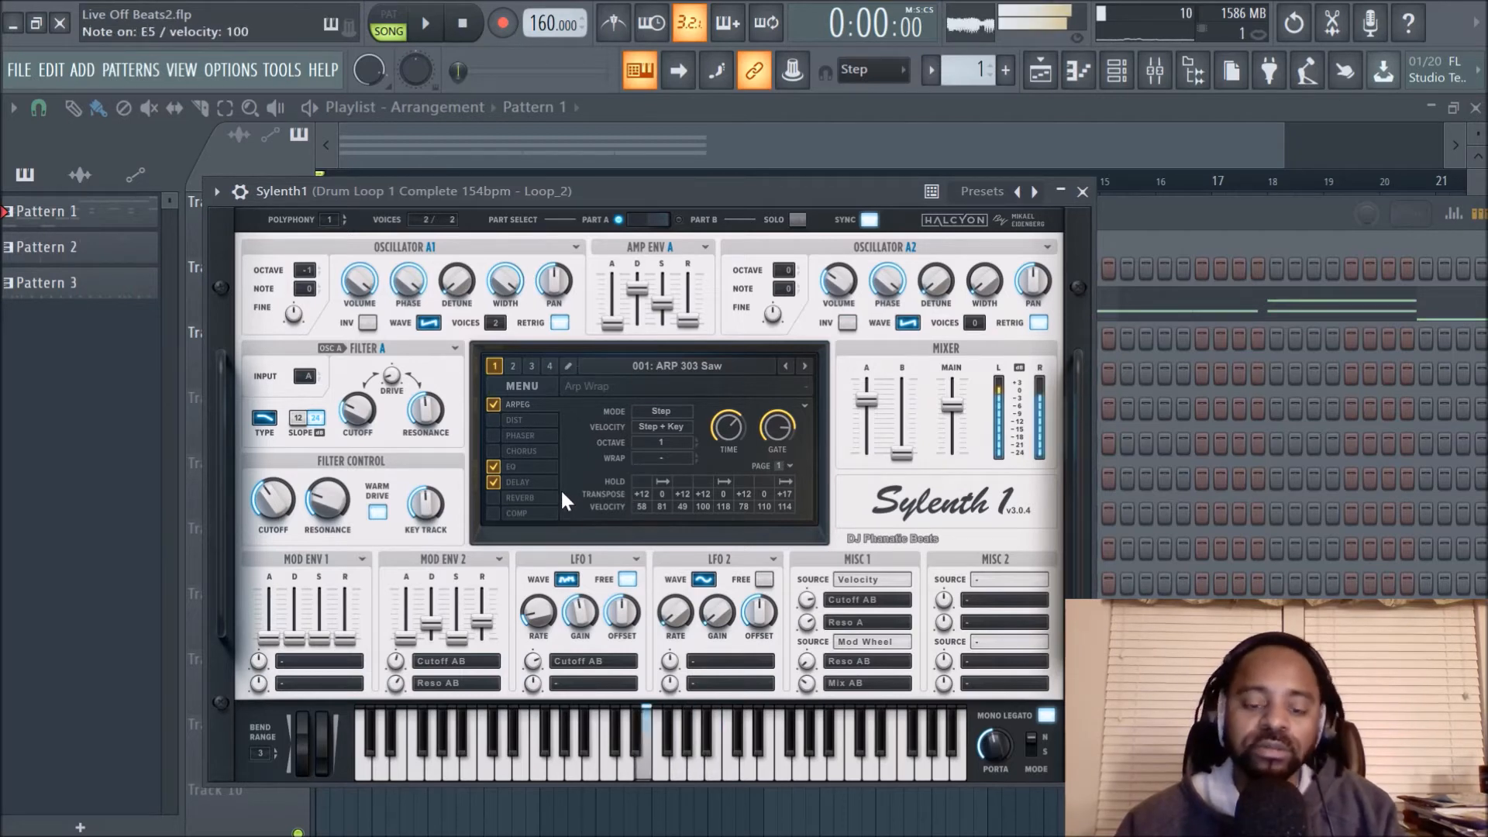
drag(791, 189, 606, 205)
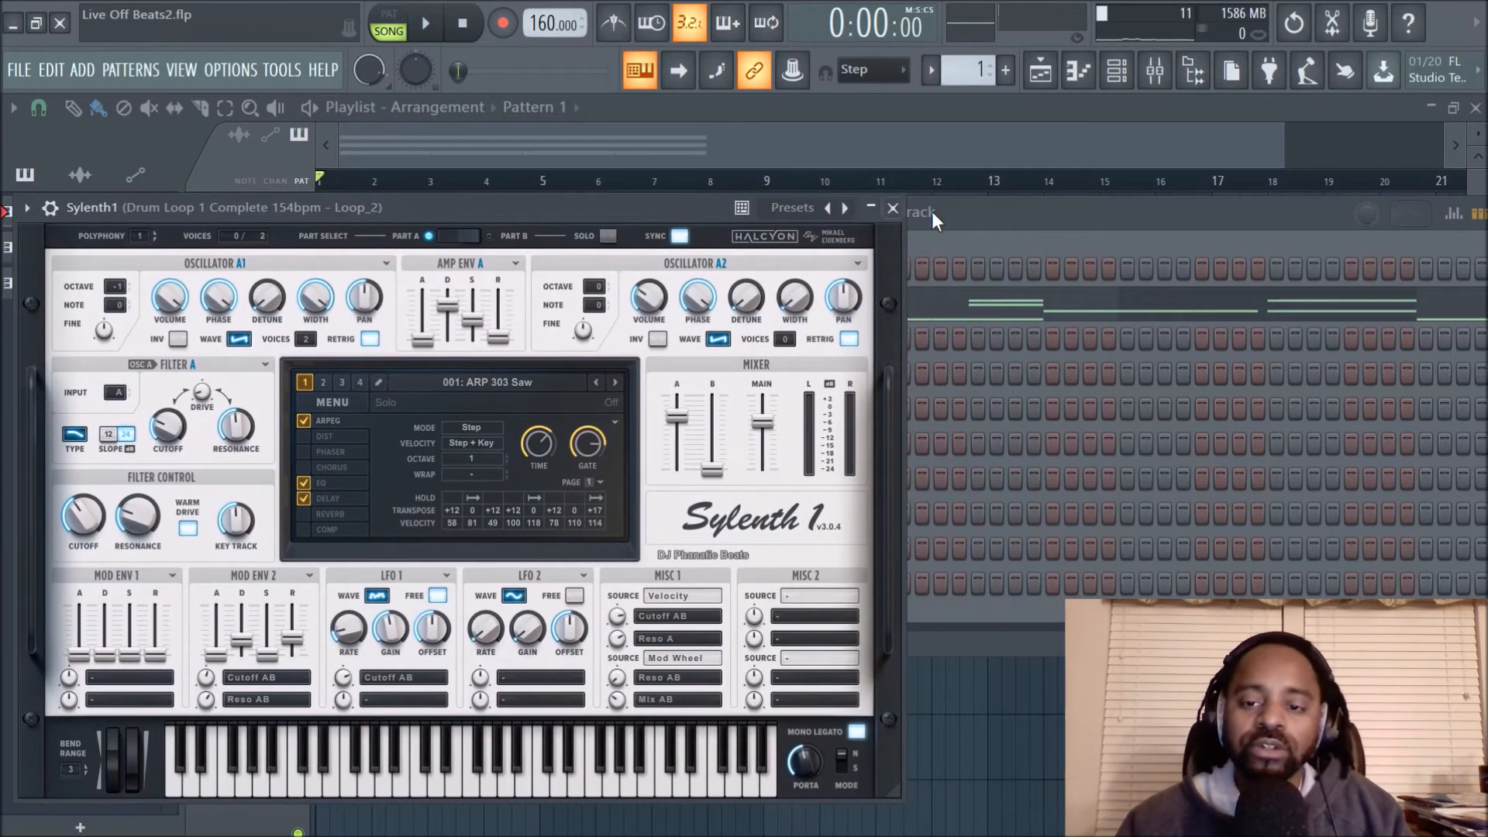
- Clone the Sylenth1 channel and place the cloned plugin's window over the channel rack
click(1026, 221)
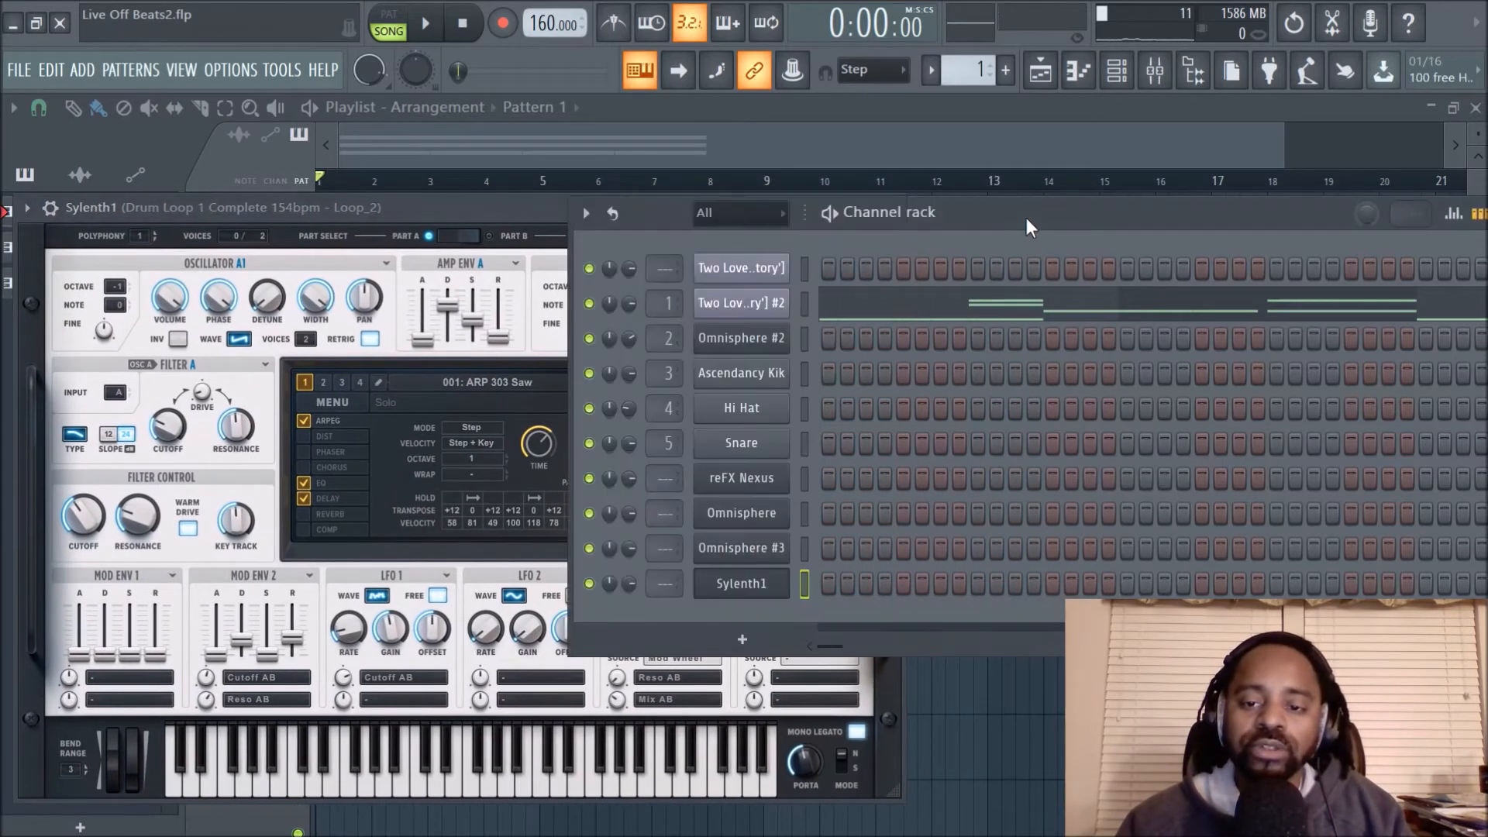
right_click(749, 594)
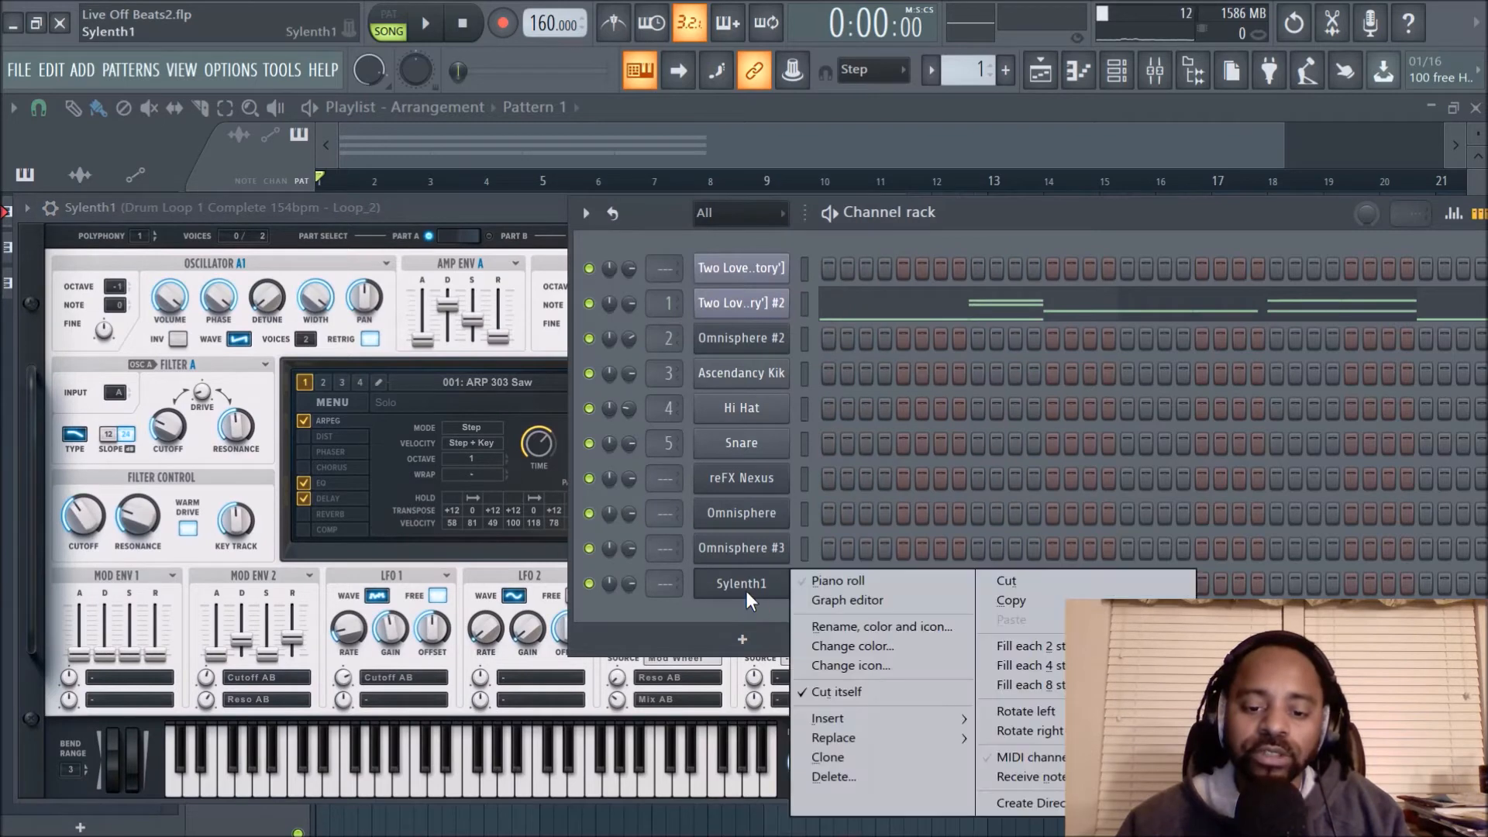
click(857, 761)
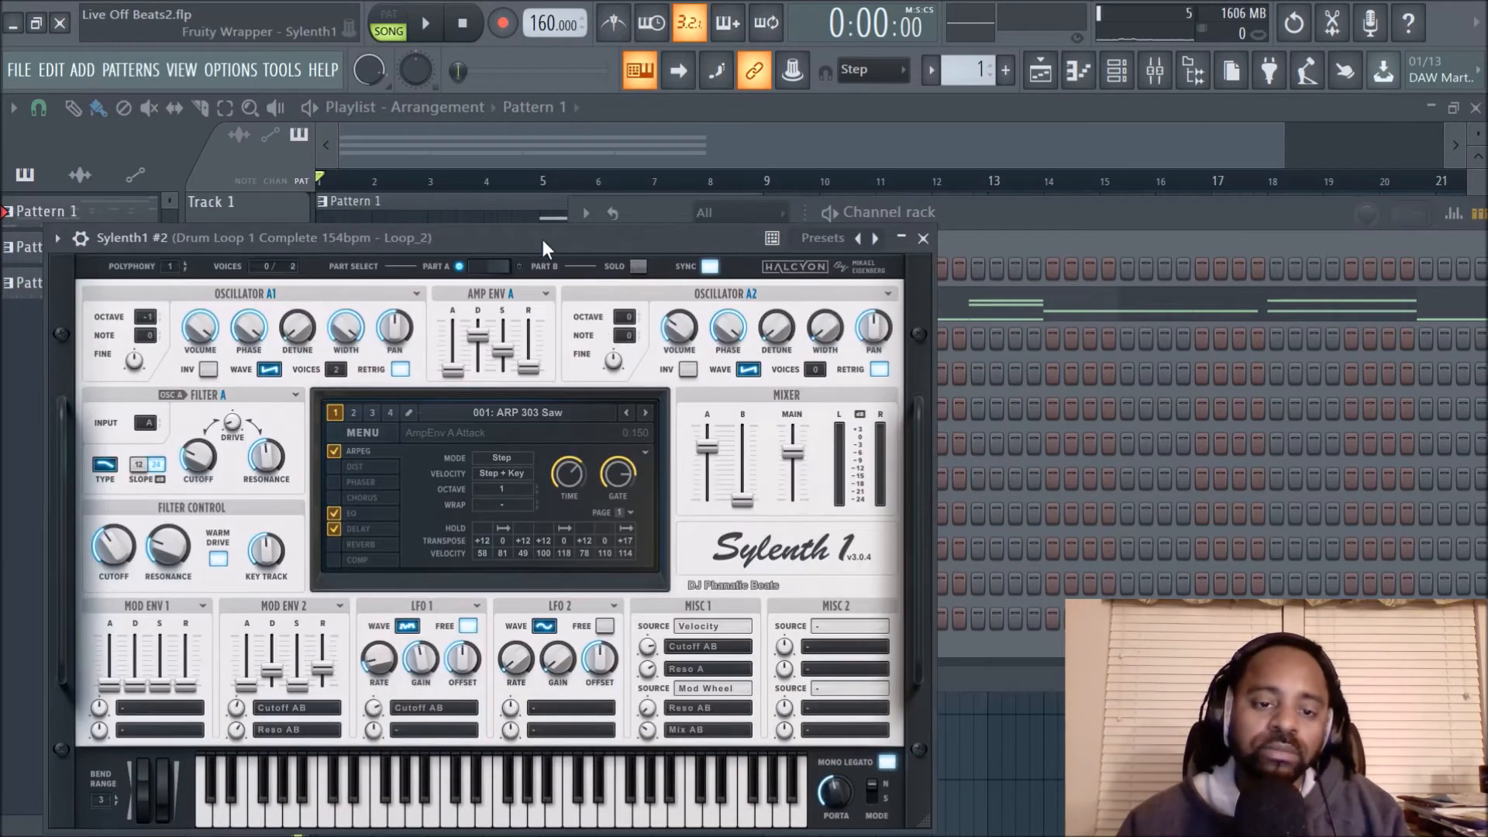
drag(543, 248, 1021, 250)
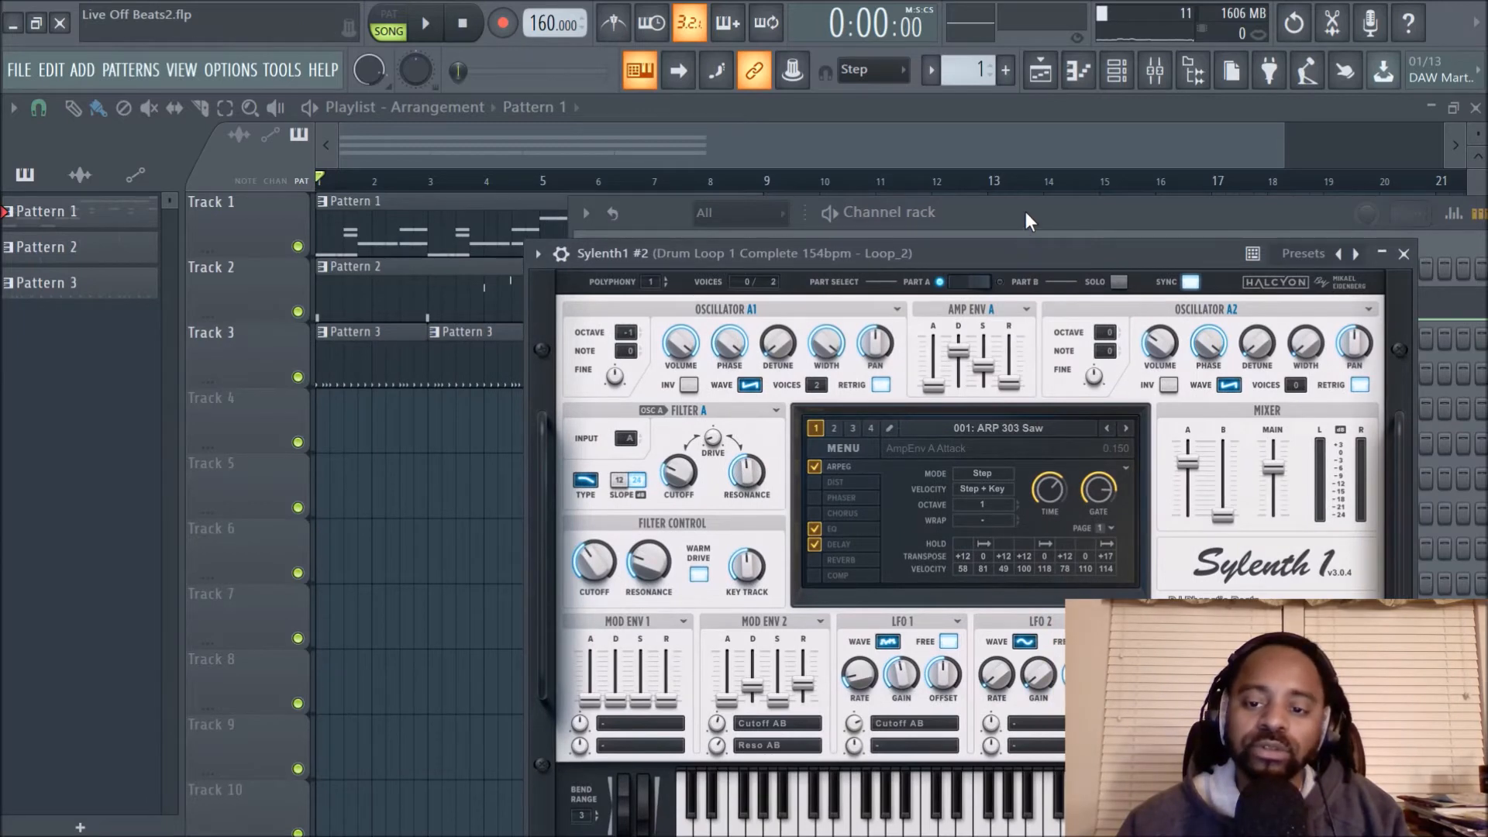
- Clear the preset in the cloned Sylenth1 to an initialised patch and audition it
click(845, 449)
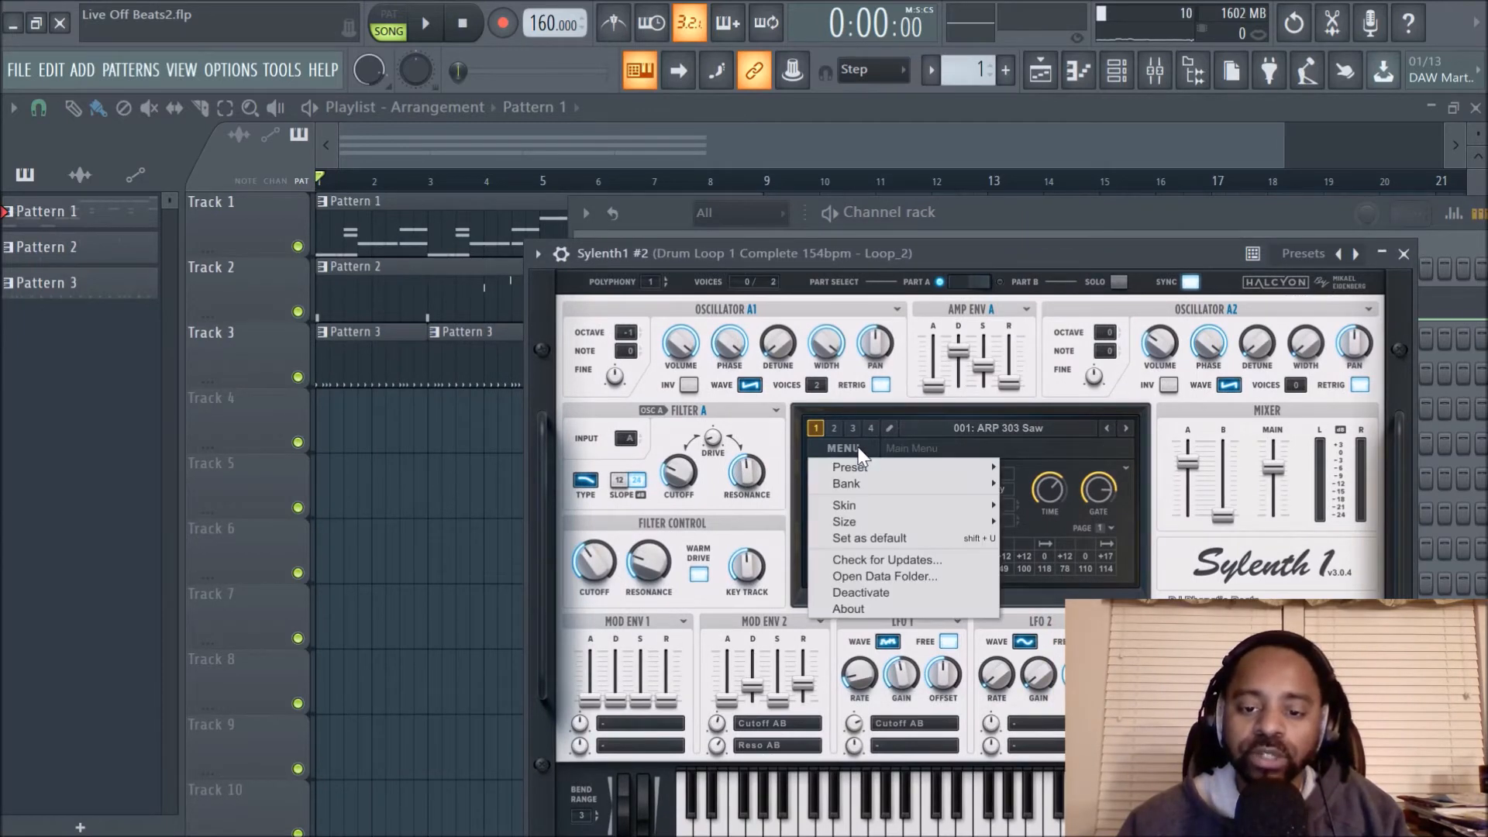
mouse_move(859, 473)
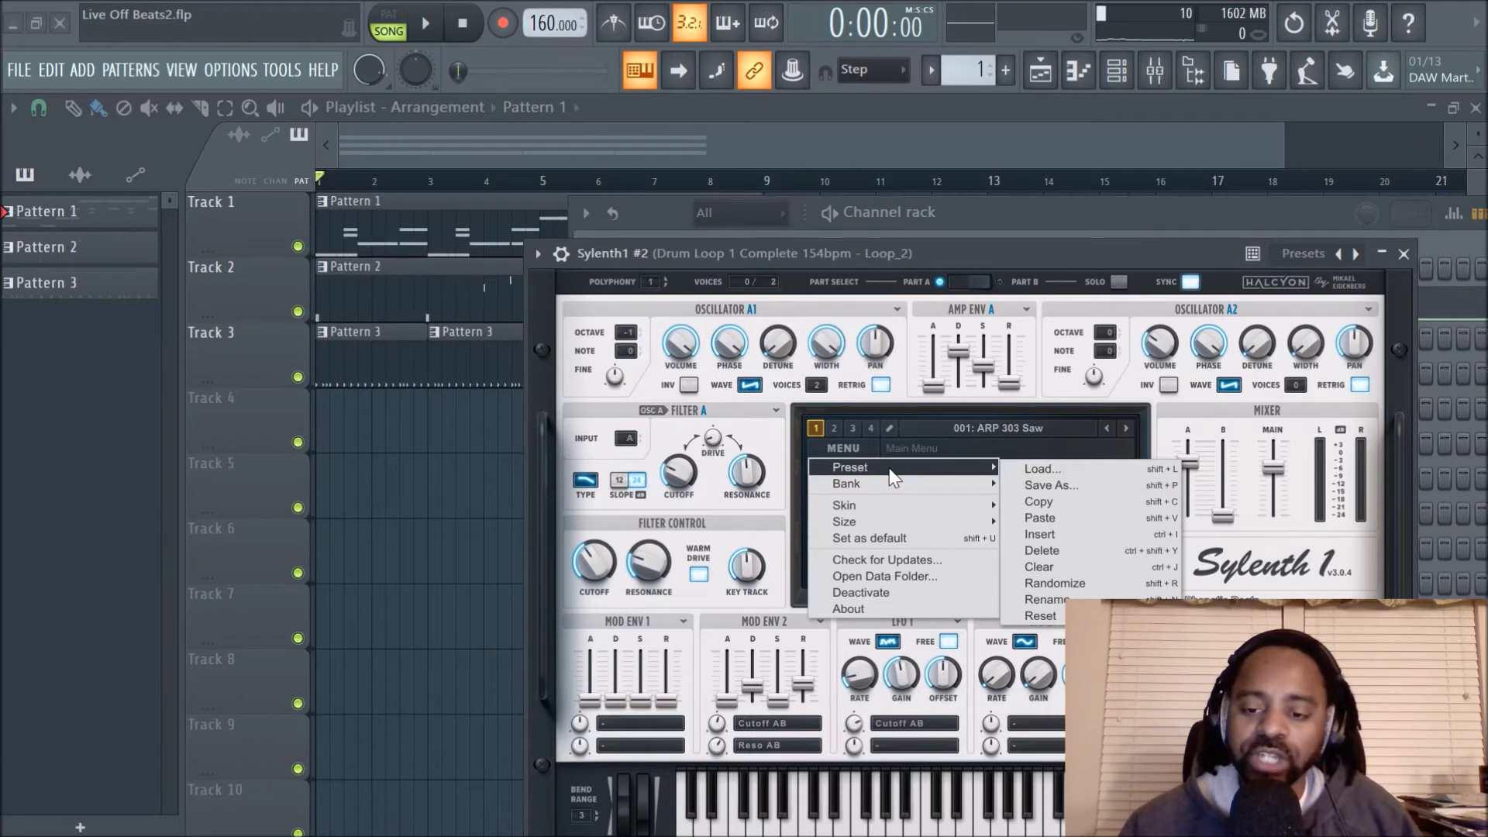
click(1070, 574)
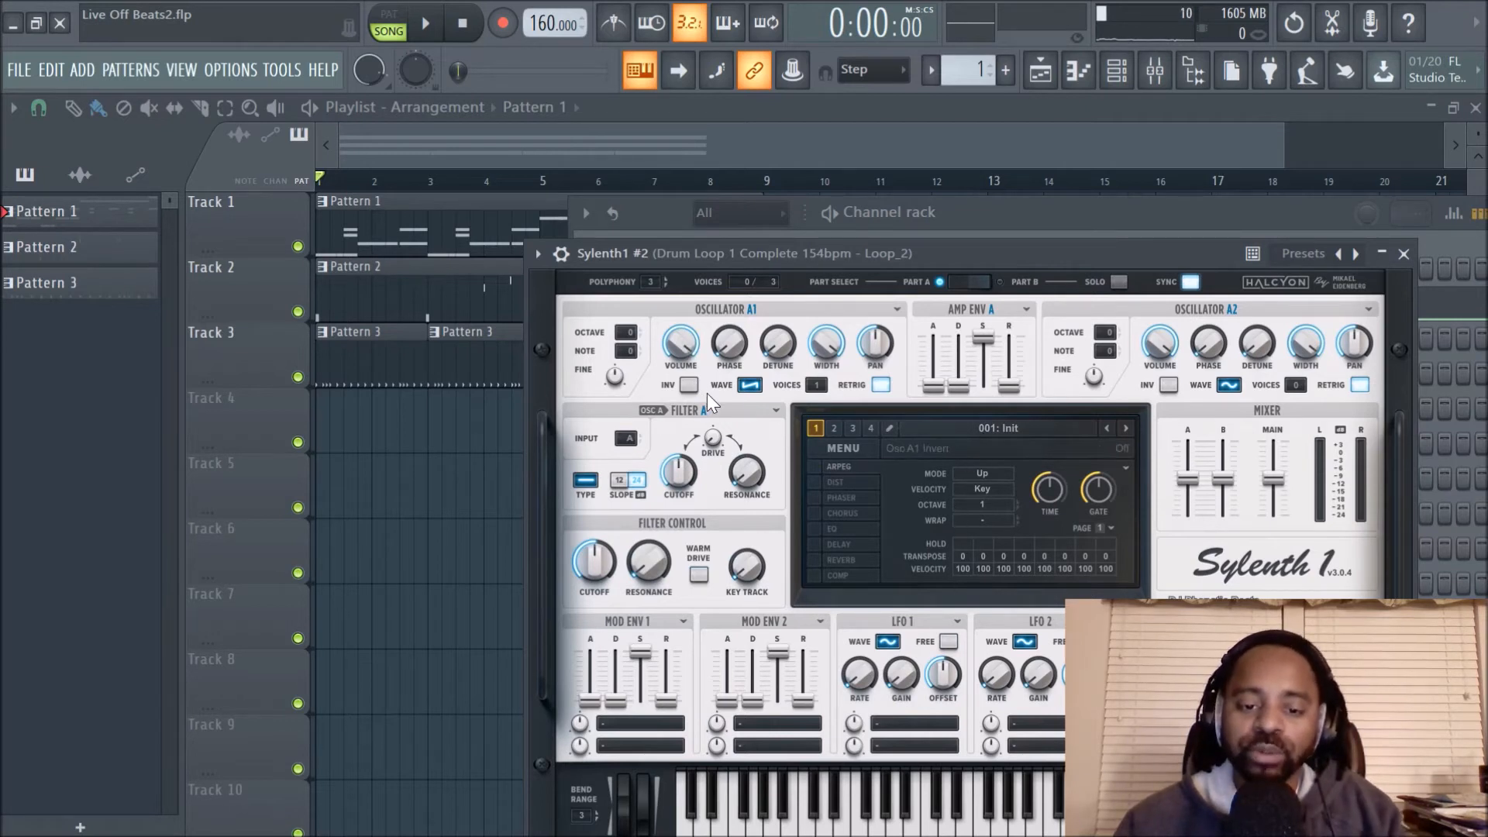
key(h)
key(h)
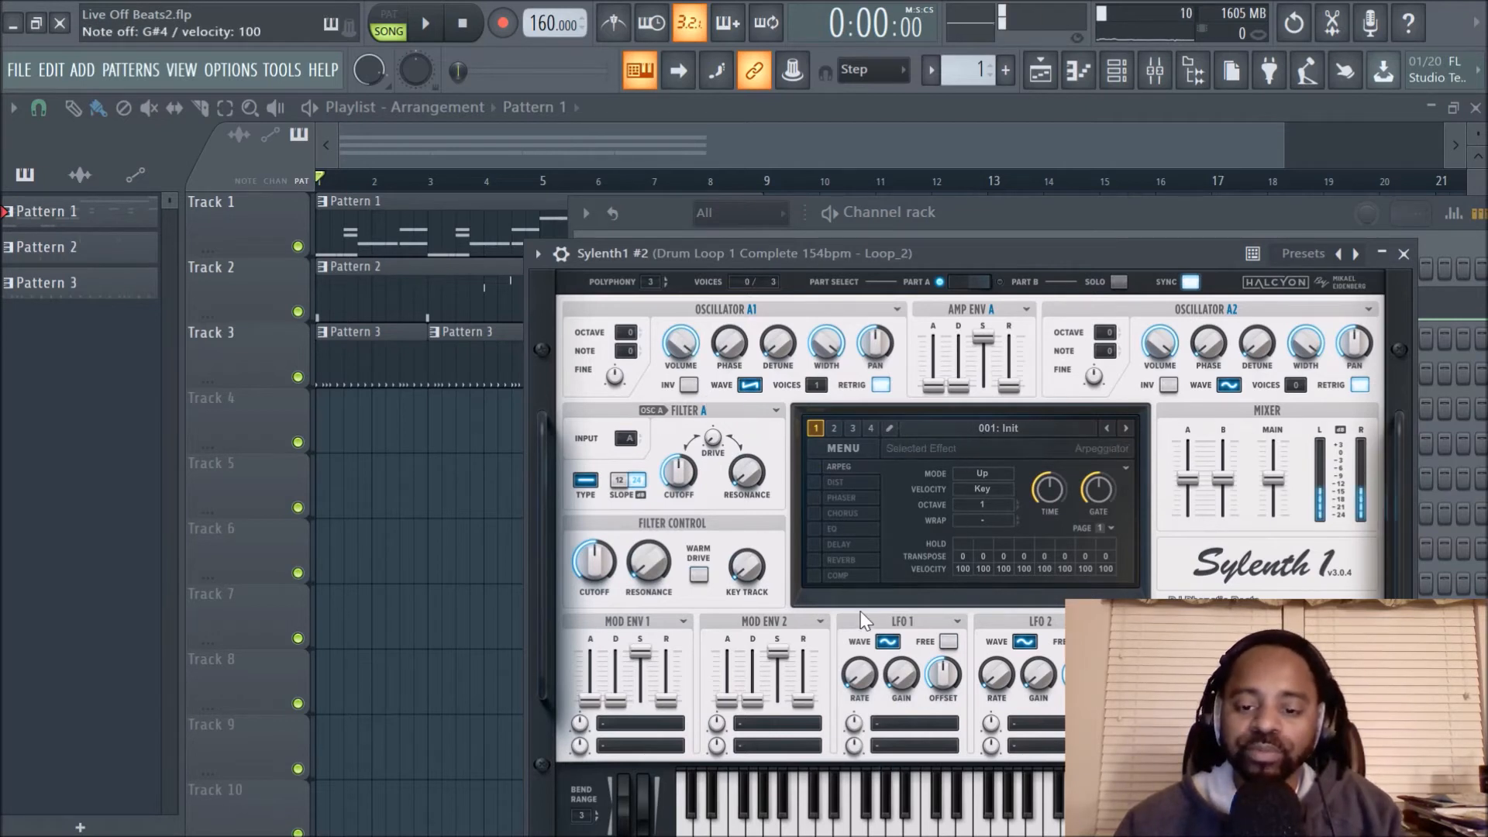
- Review oscillator A1's waveform choices, keep the current wave, and set its voices to 6
click(749, 386)
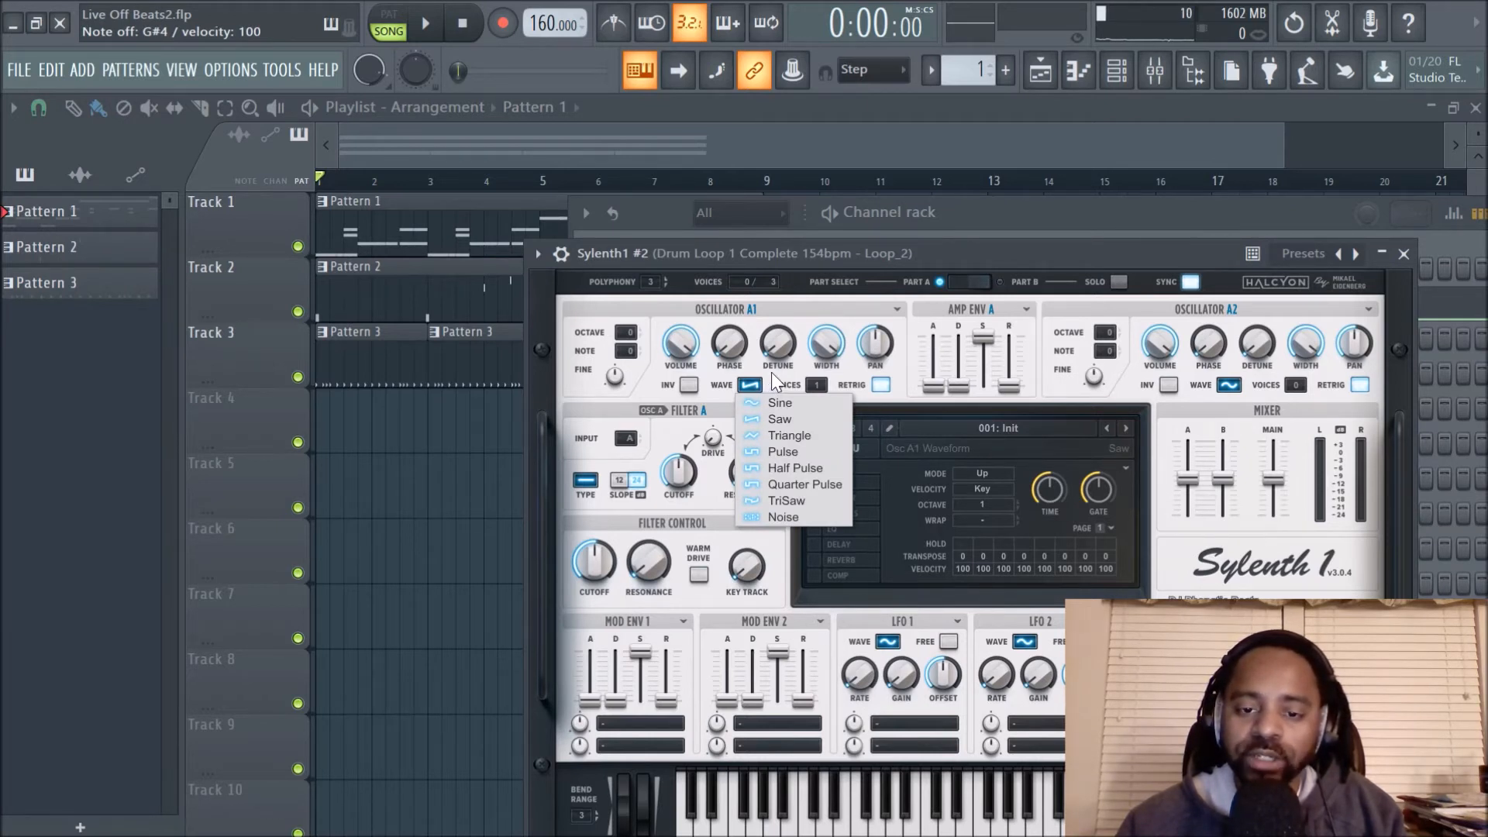
click(772, 380)
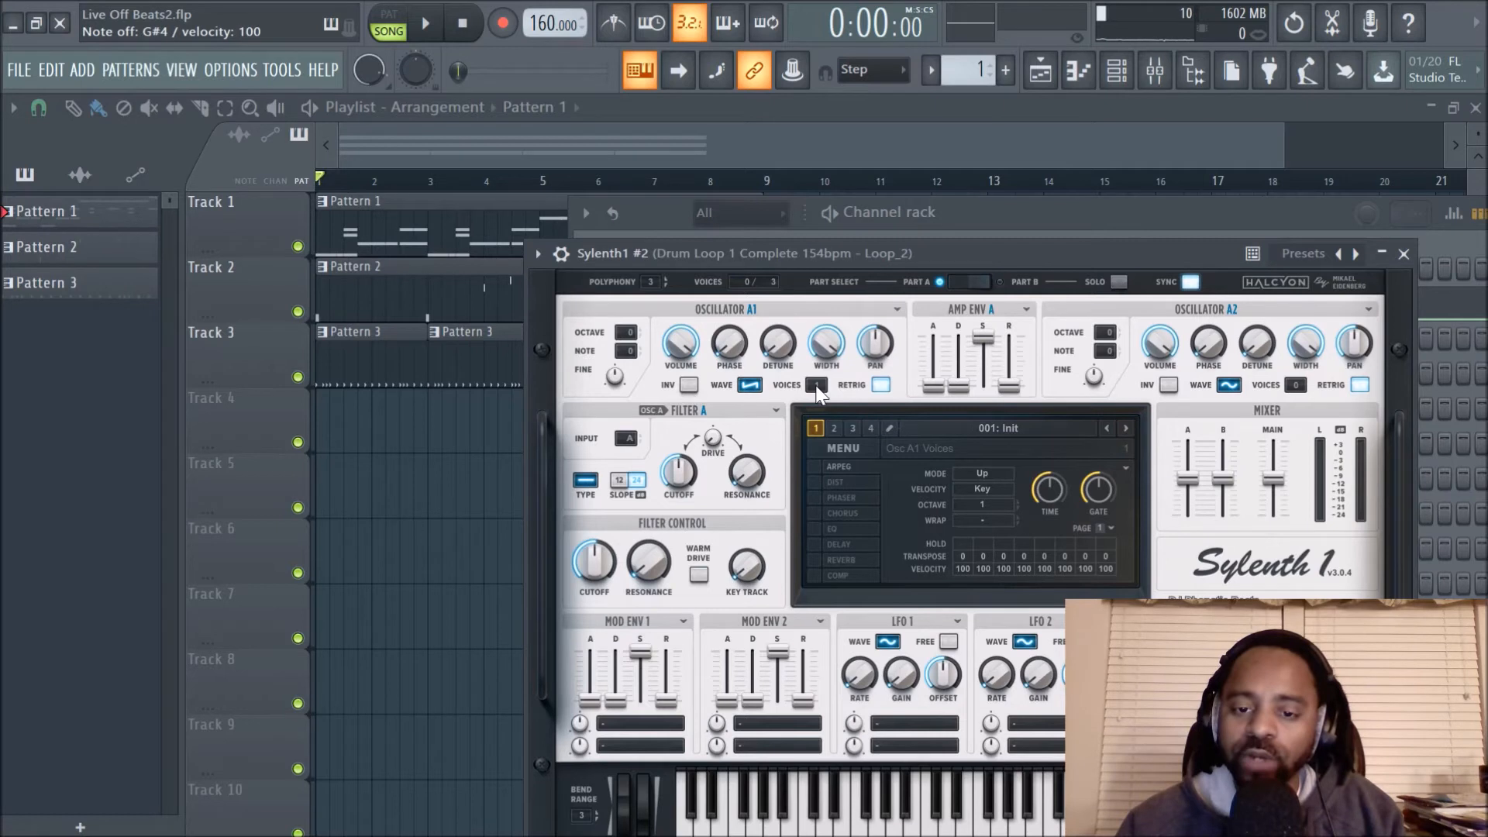
drag(818, 389, 820, 355)
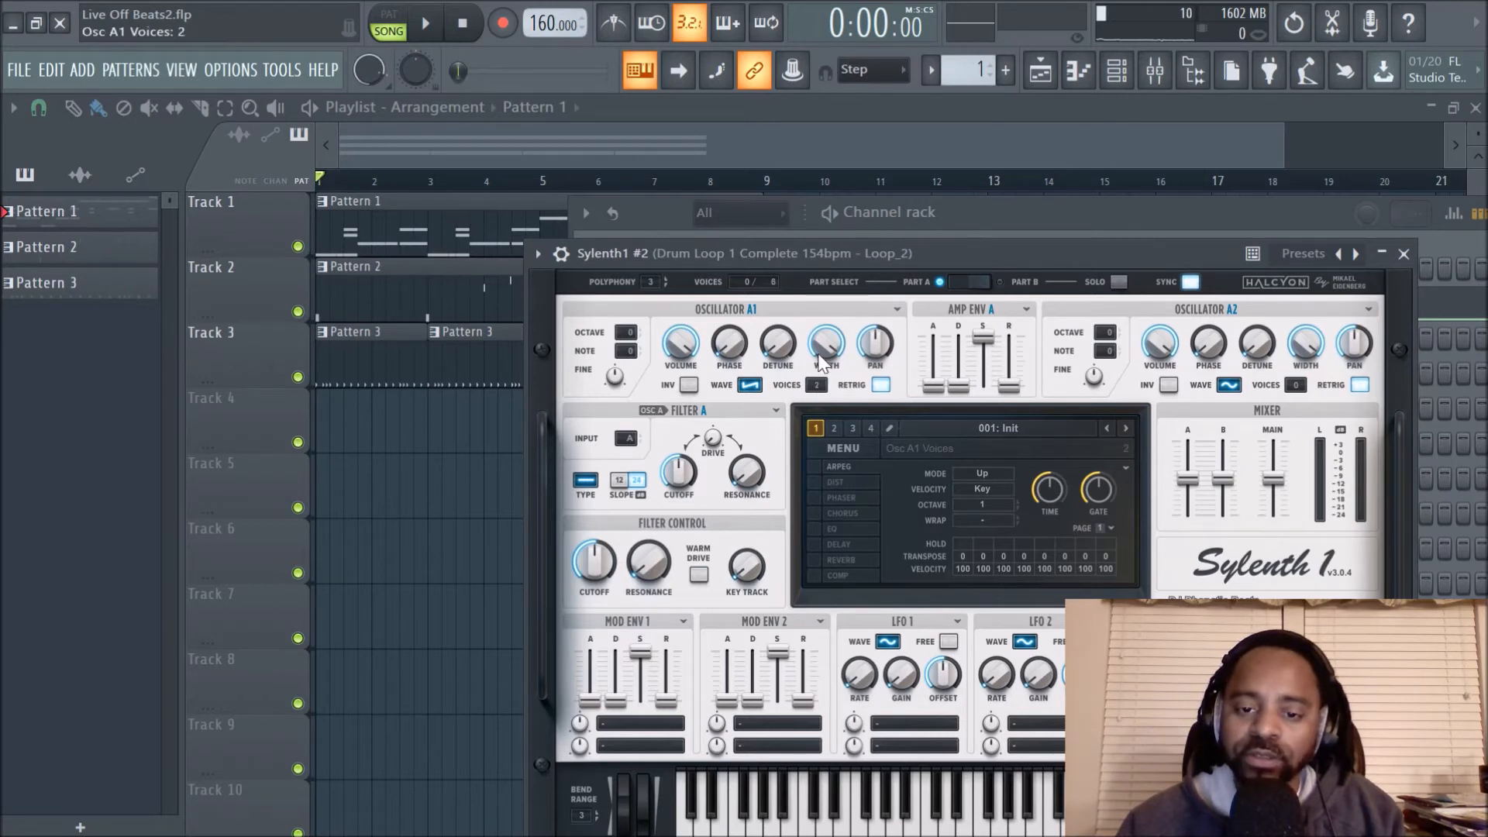
drag(822, 311, 821, 463)
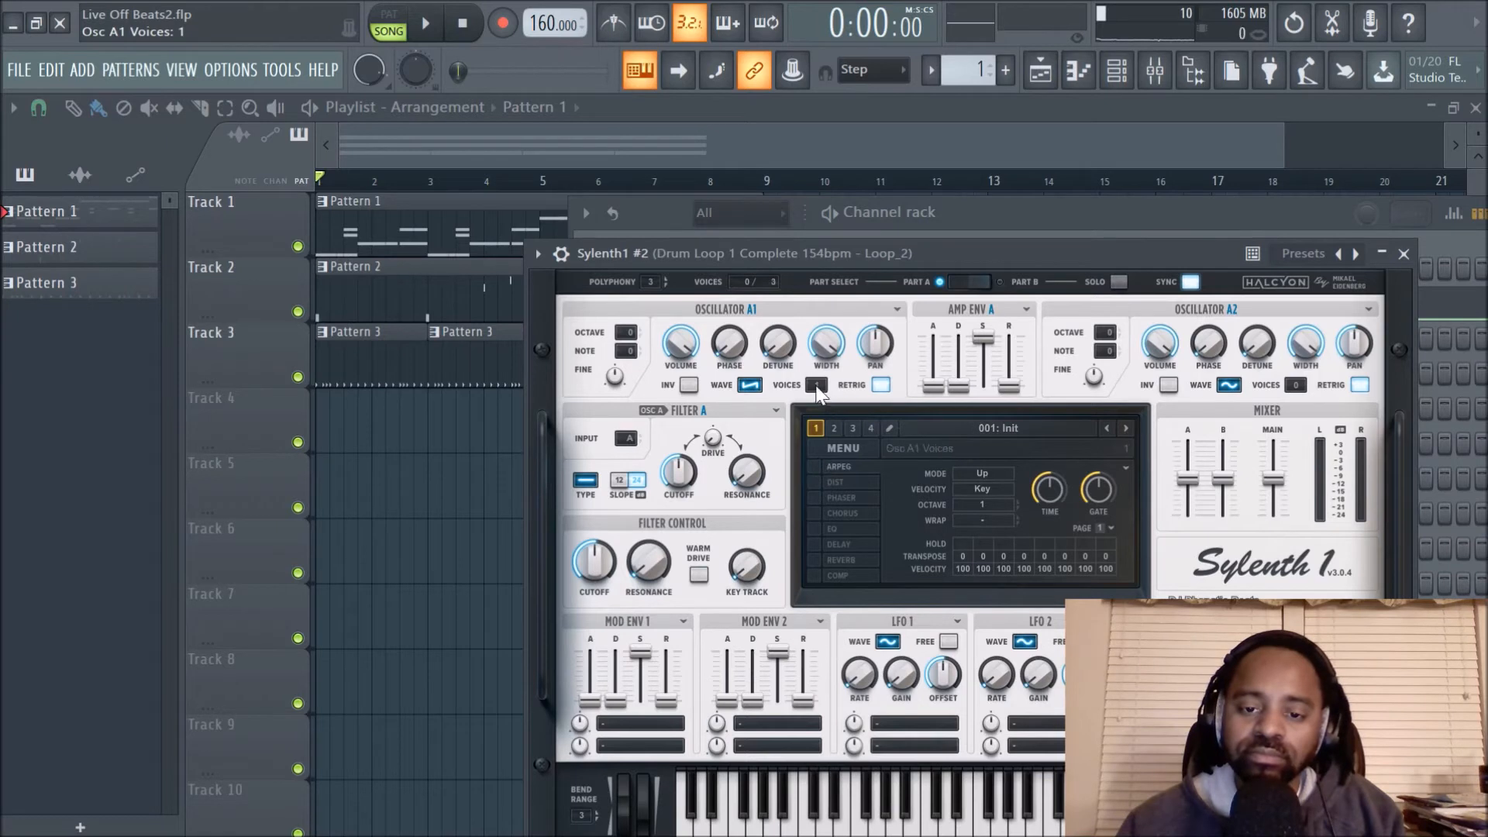
drag(818, 388, 801, 259)
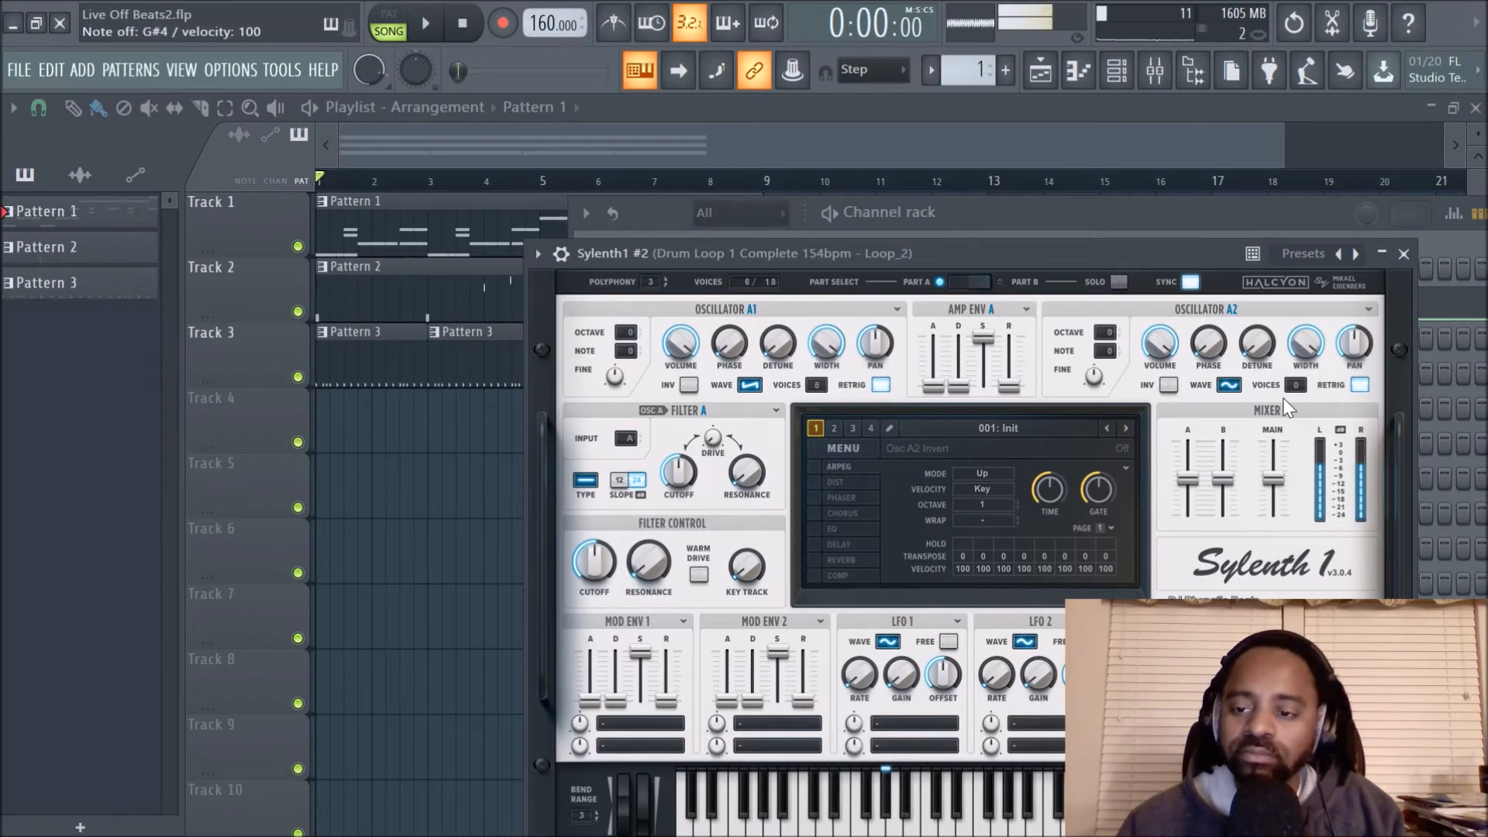
- Set oscillator A2 to 4 voices with a Quarter Pulse wave and lower its volume to 6.427
drag(1296, 391, 1296, 323)
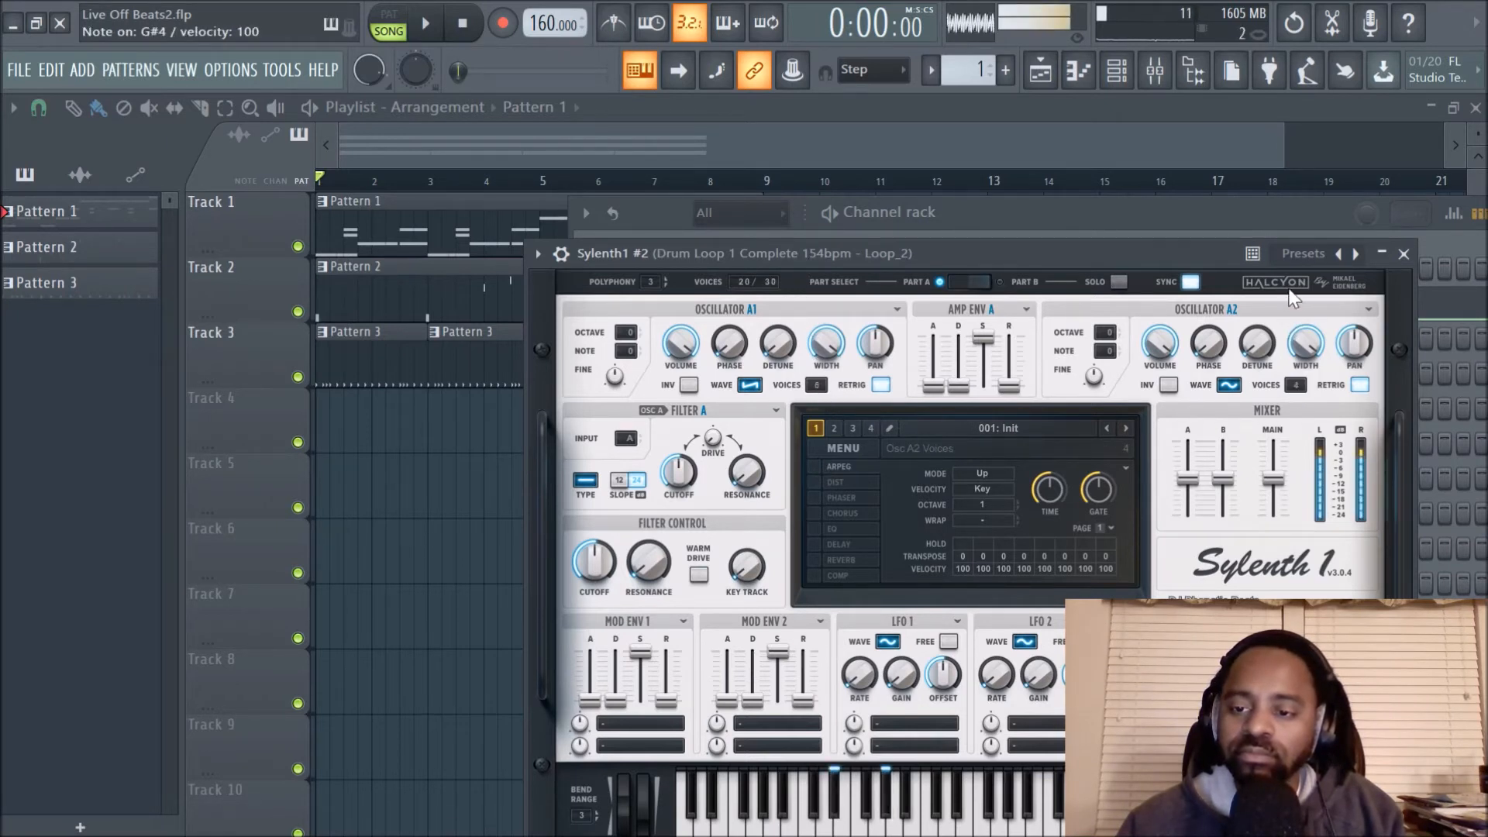
click(1228, 385)
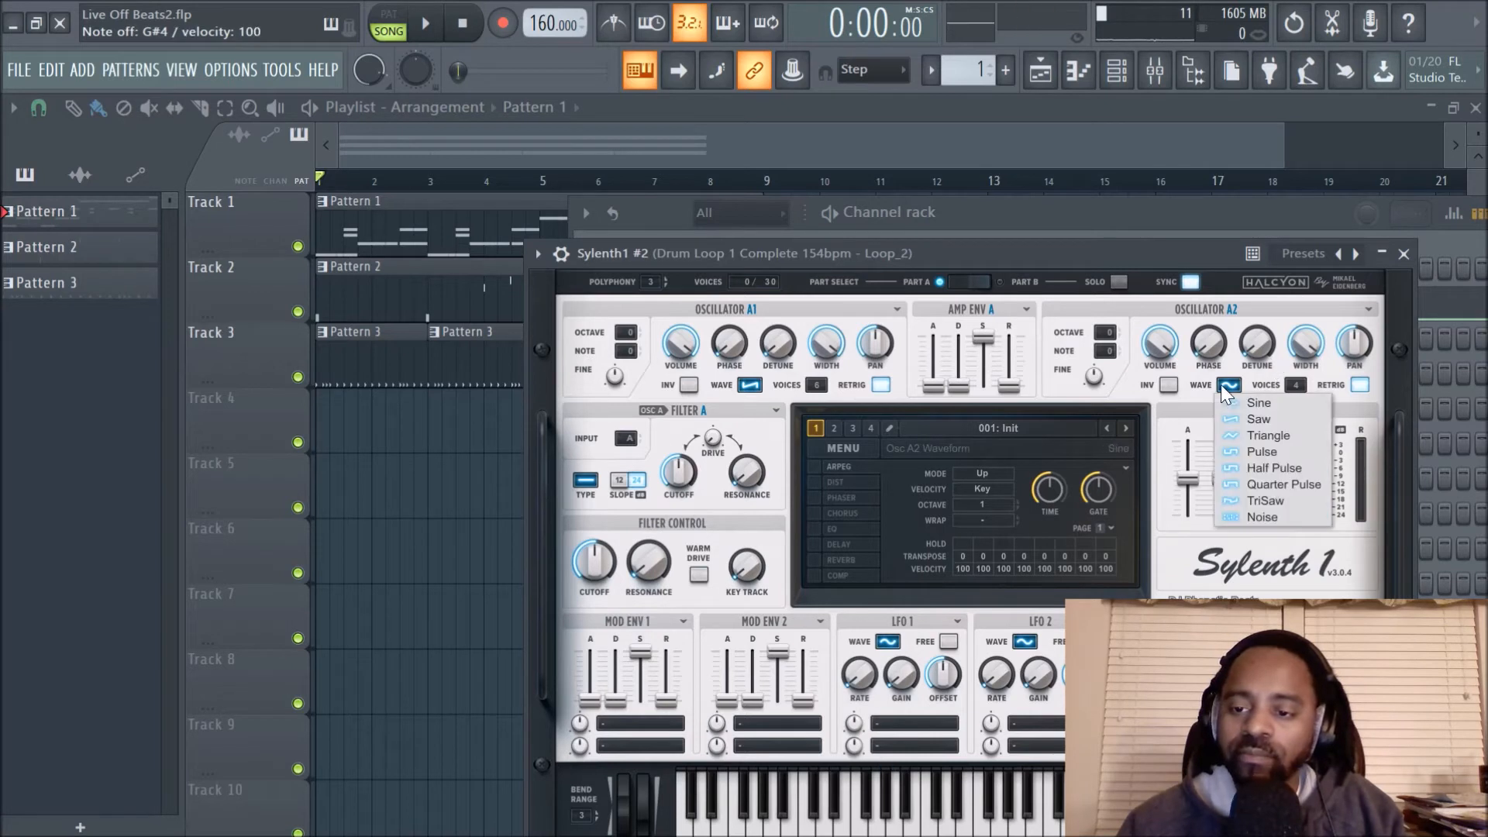
click(1255, 488)
drag(1160, 345, 1163, 448)
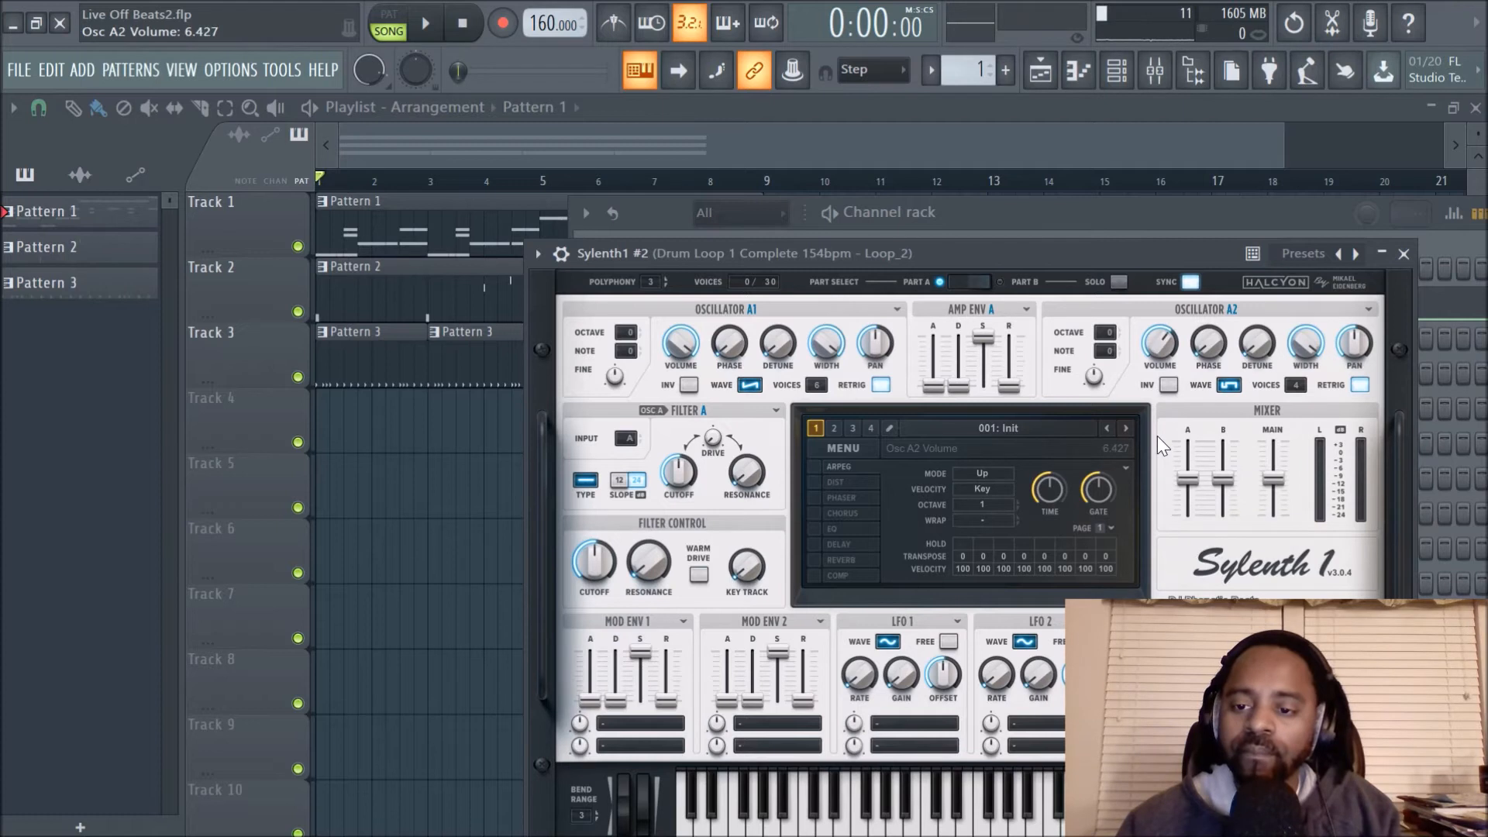
- Raise the decay of Amp Env A and adjust the Filter A cutoff in the initialised patch
drag(960, 385, 946, 444)
drag(957, 362, 959, 346)
drag(679, 473, 680, 422)
- Adjust oscillator A2's phase and the detune of oscillators A2 and A1, and switch A2's waveform to Sine
drag(1210, 343, 1199, 165)
drag(1258, 349, 1250, 294)
drag(778, 346, 776, 306)
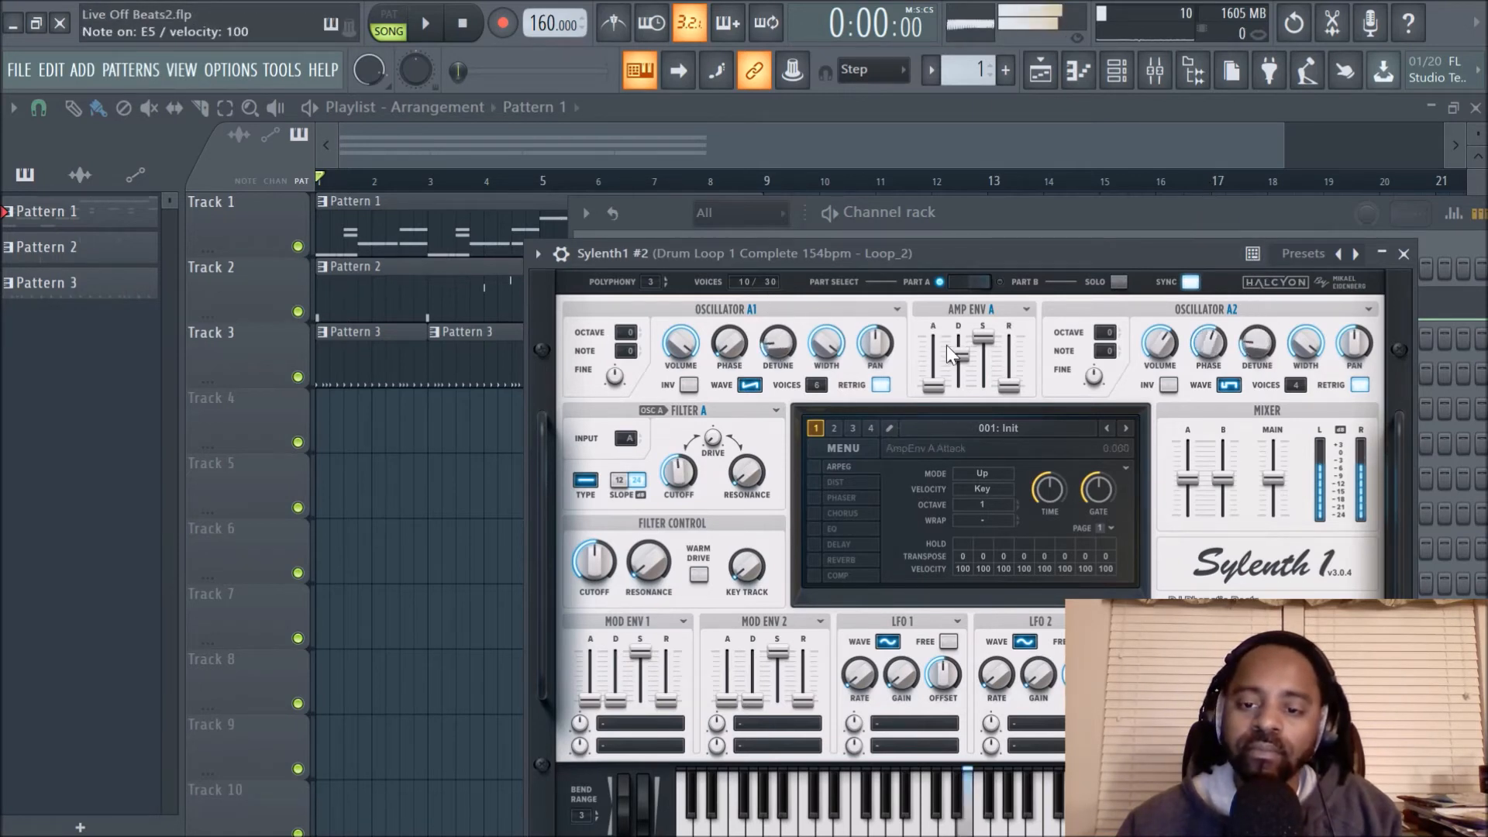
click(1228, 385)
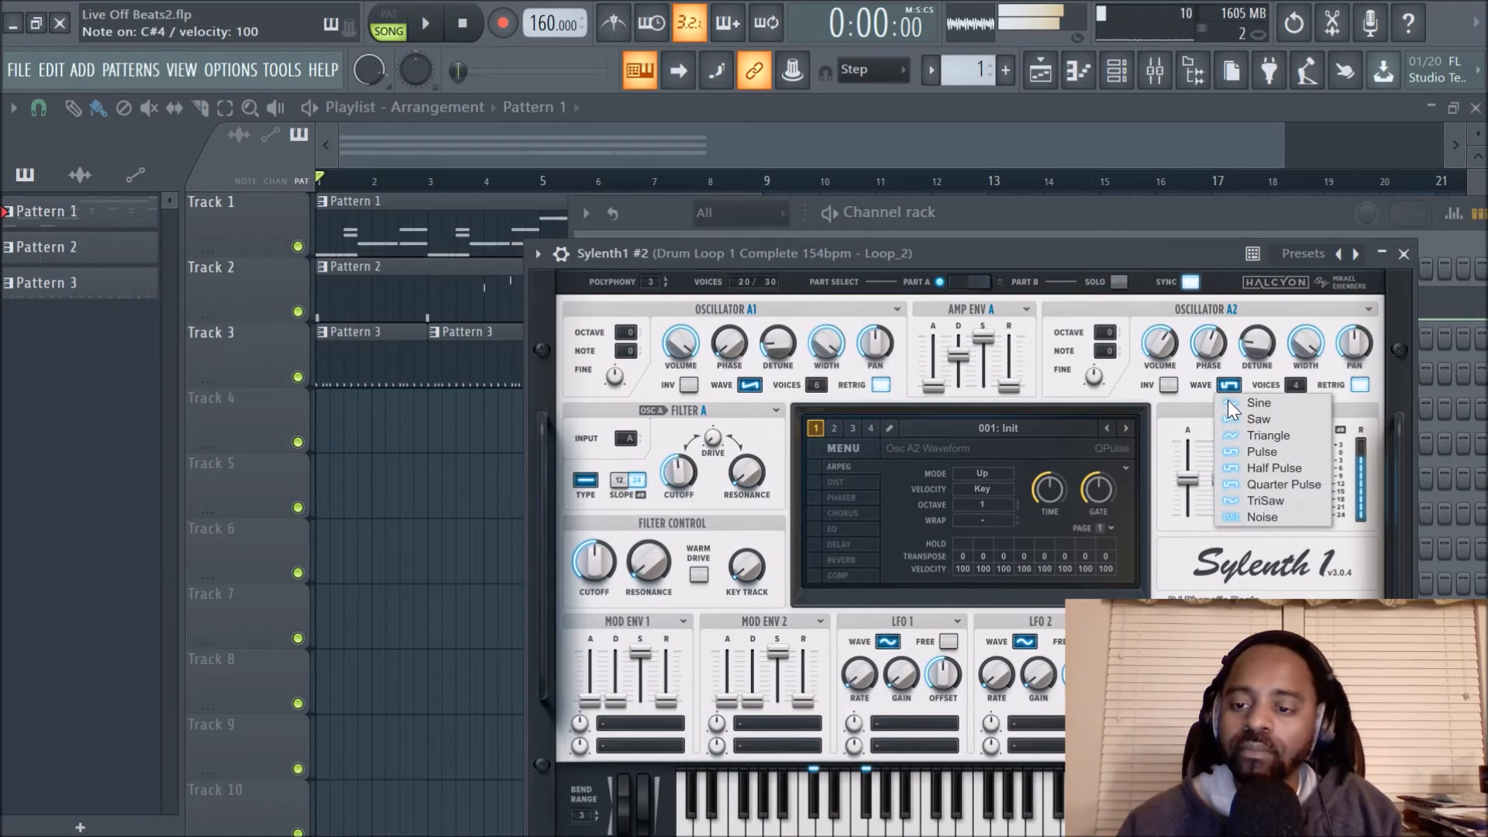
click(1259, 403)
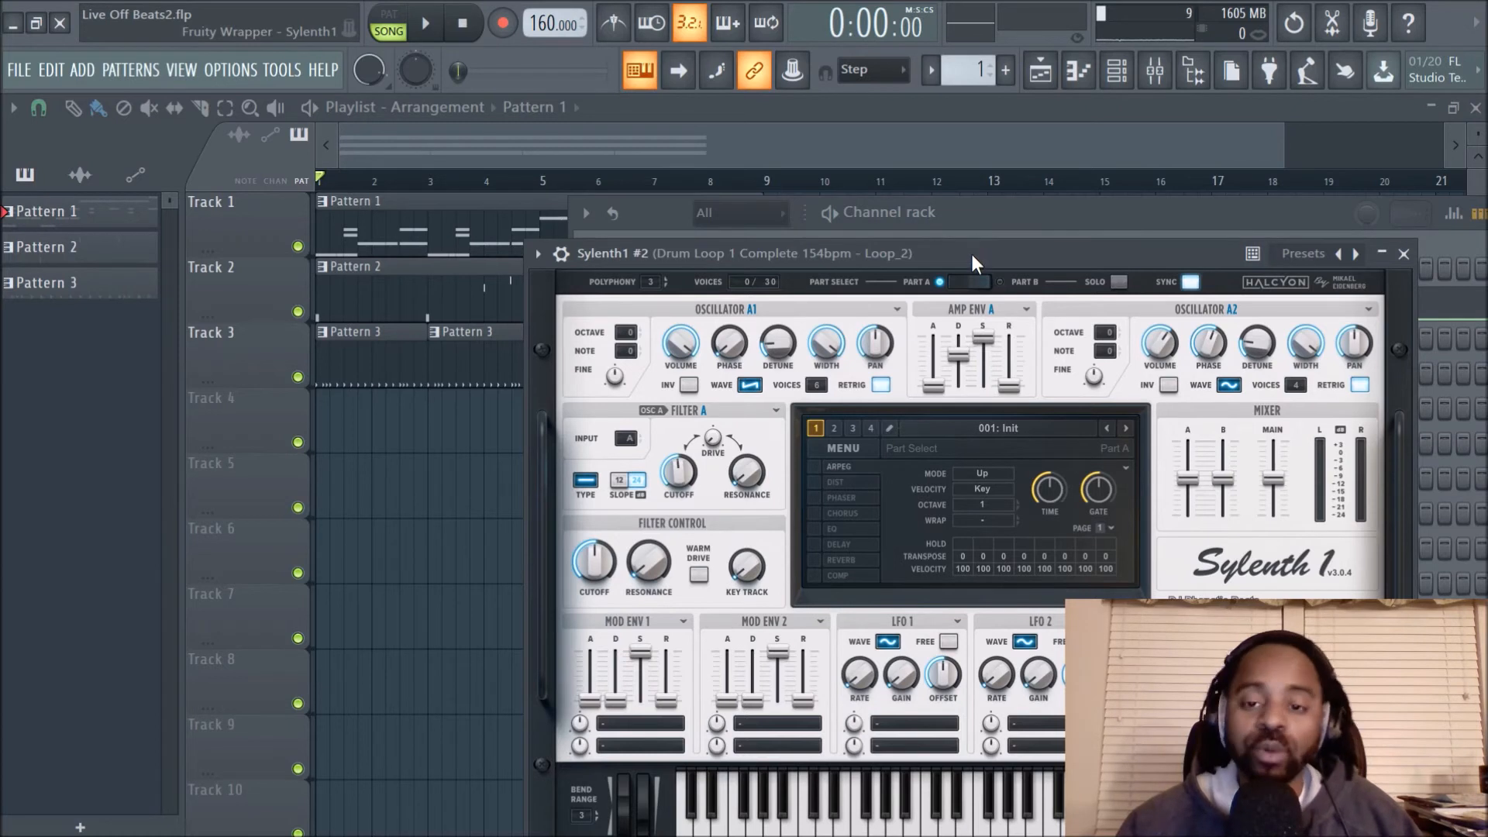
- Reopen the original Sylenth1 with the ARP 303 Saw preset and arrange it side by side with the initialised clone
drag(973, 256, 839, 289)
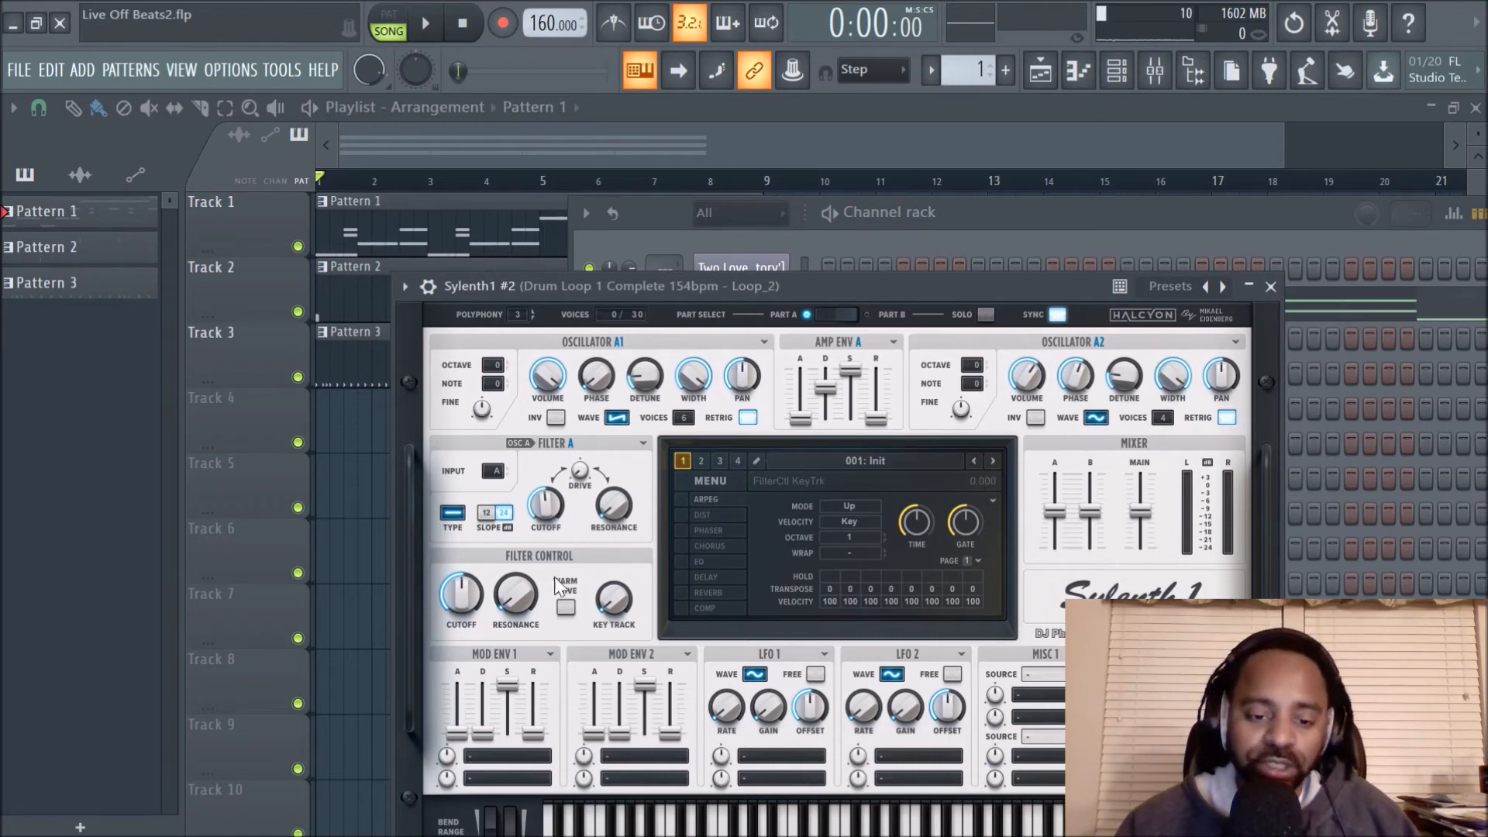
drag(917, 285, 1205, 268)
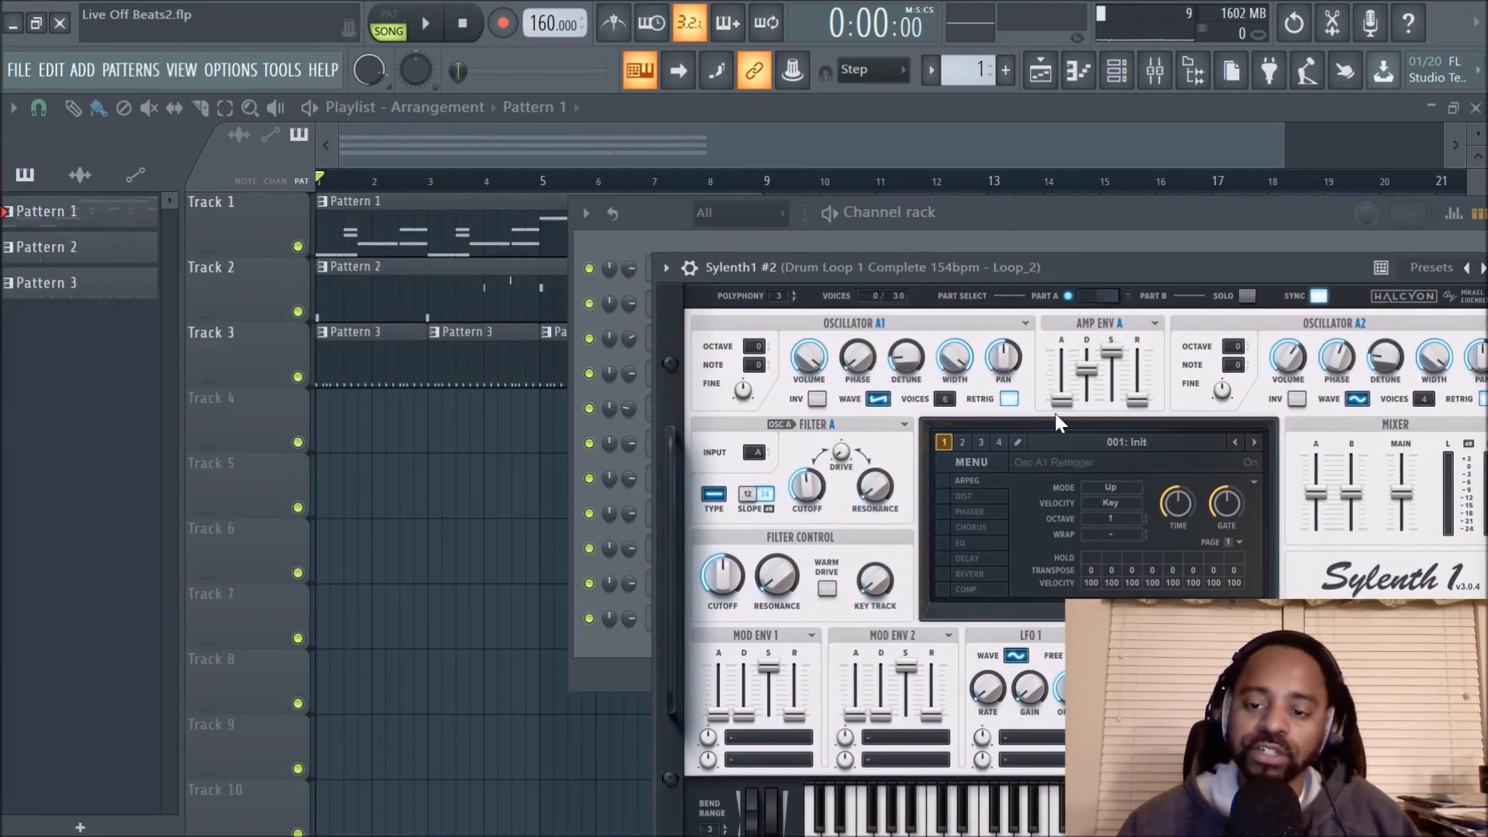
click(1024, 214)
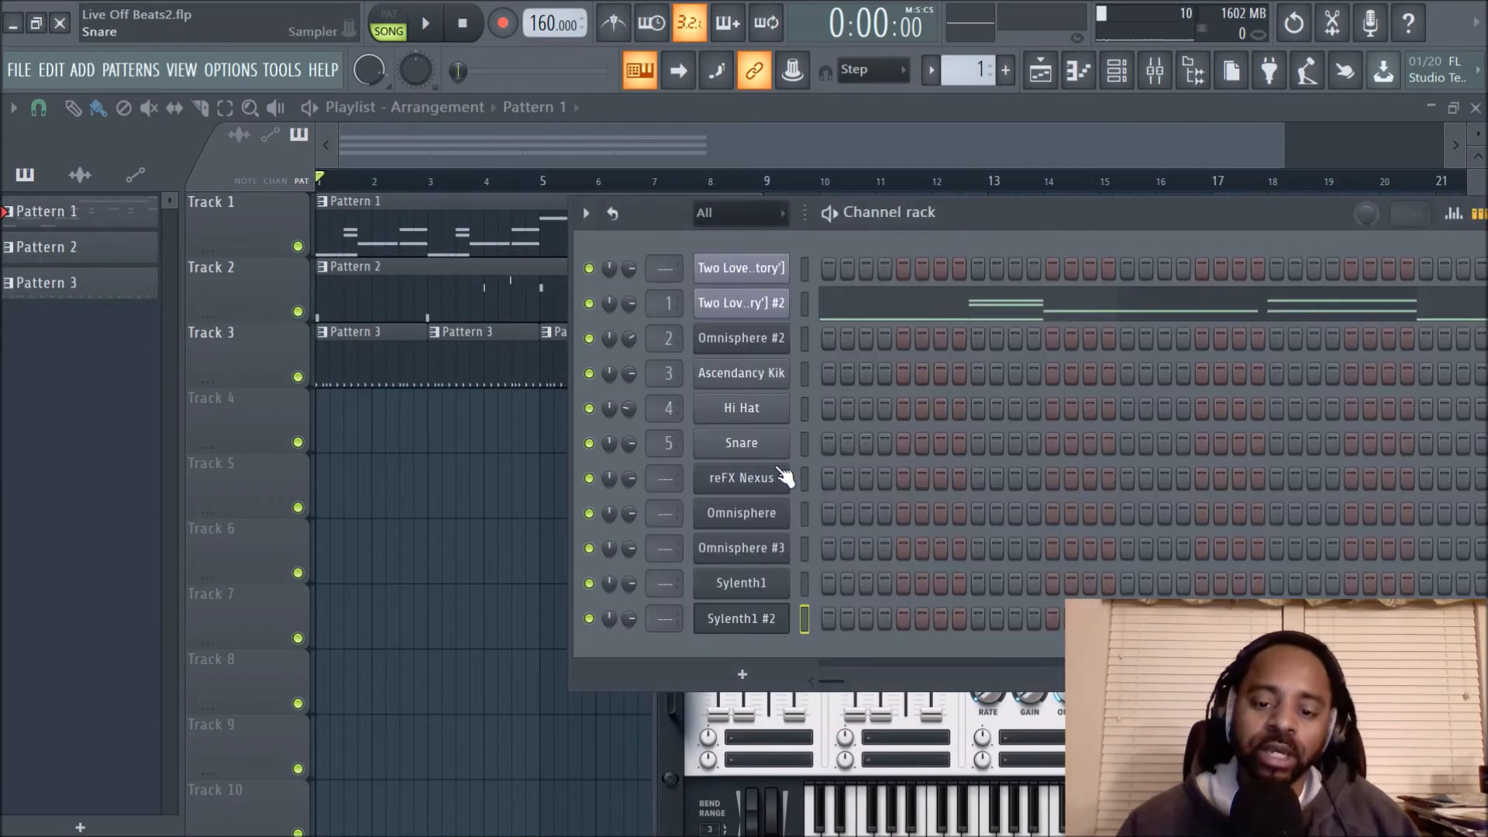
click(736, 585)
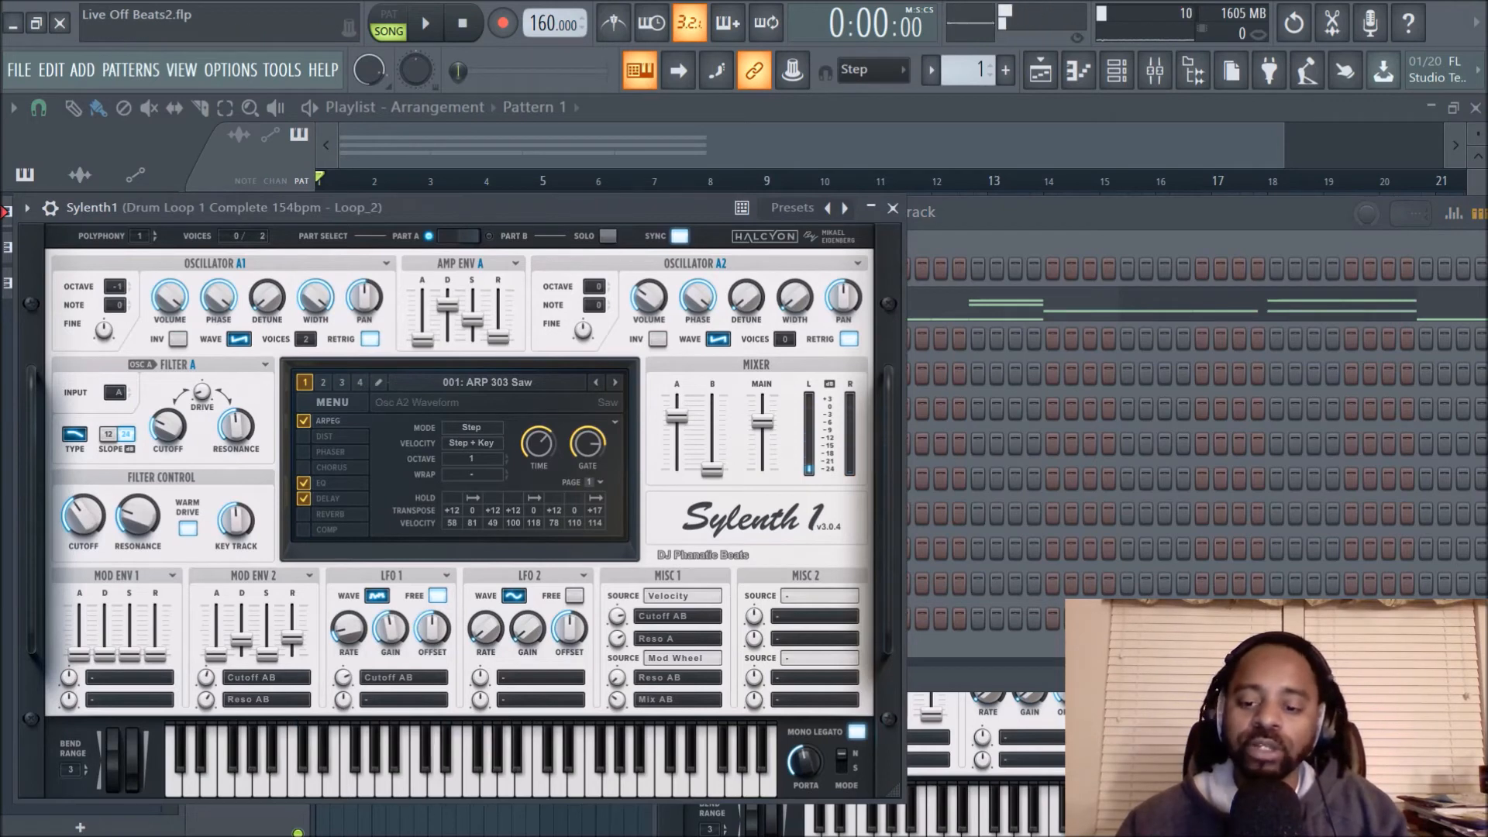
click(1086, 725)
drag(477, 208, 441, 207)
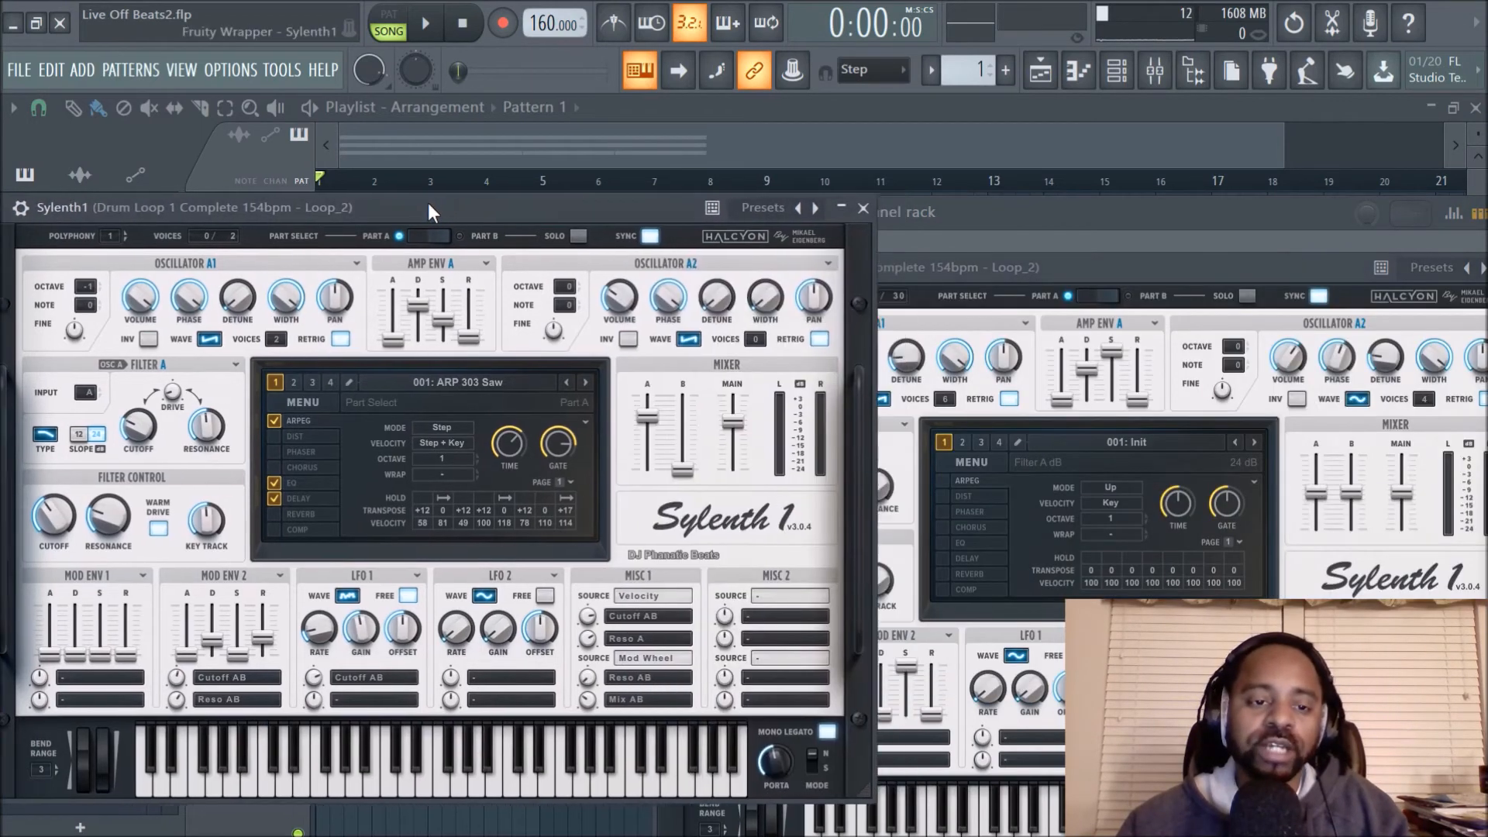
drag(1060, 266, 1122, 216)
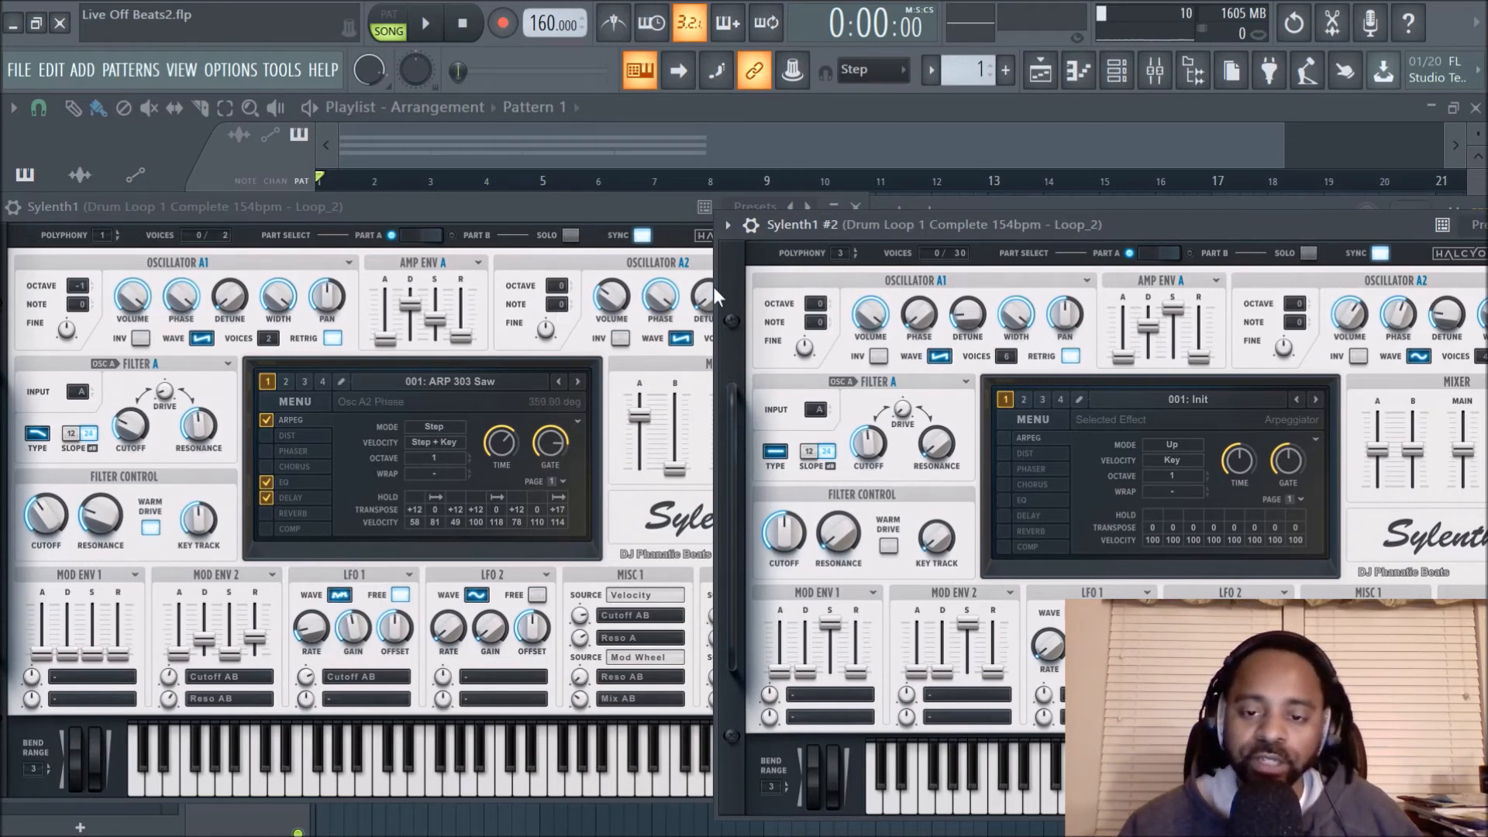
- Review the oscillator A1 waveform and Filter A type options in the ARP 303 Saw patch, keeping both selections
click(201, 339)
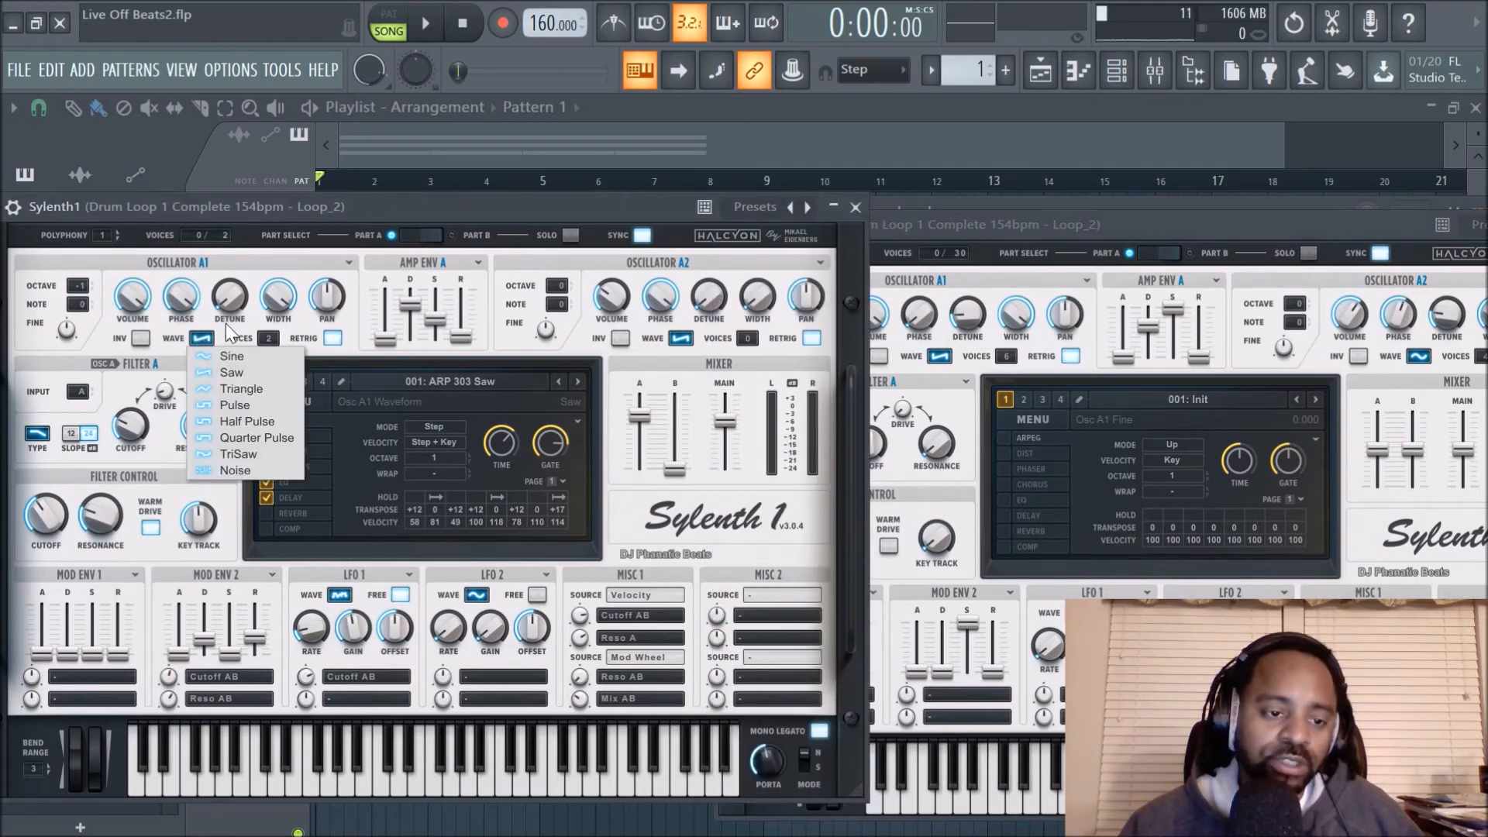
click(227, 332)
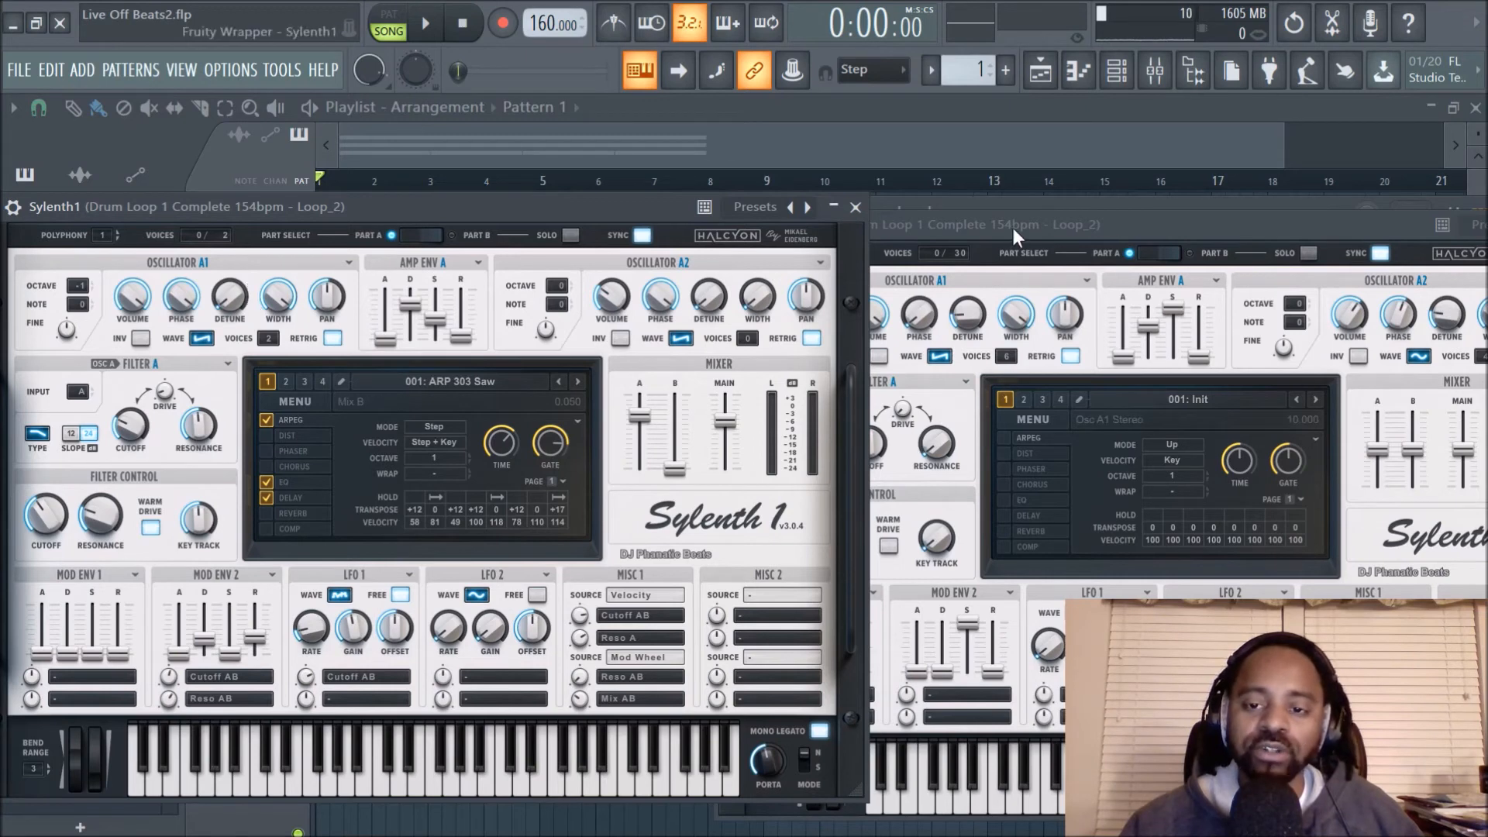
click(900, 417)
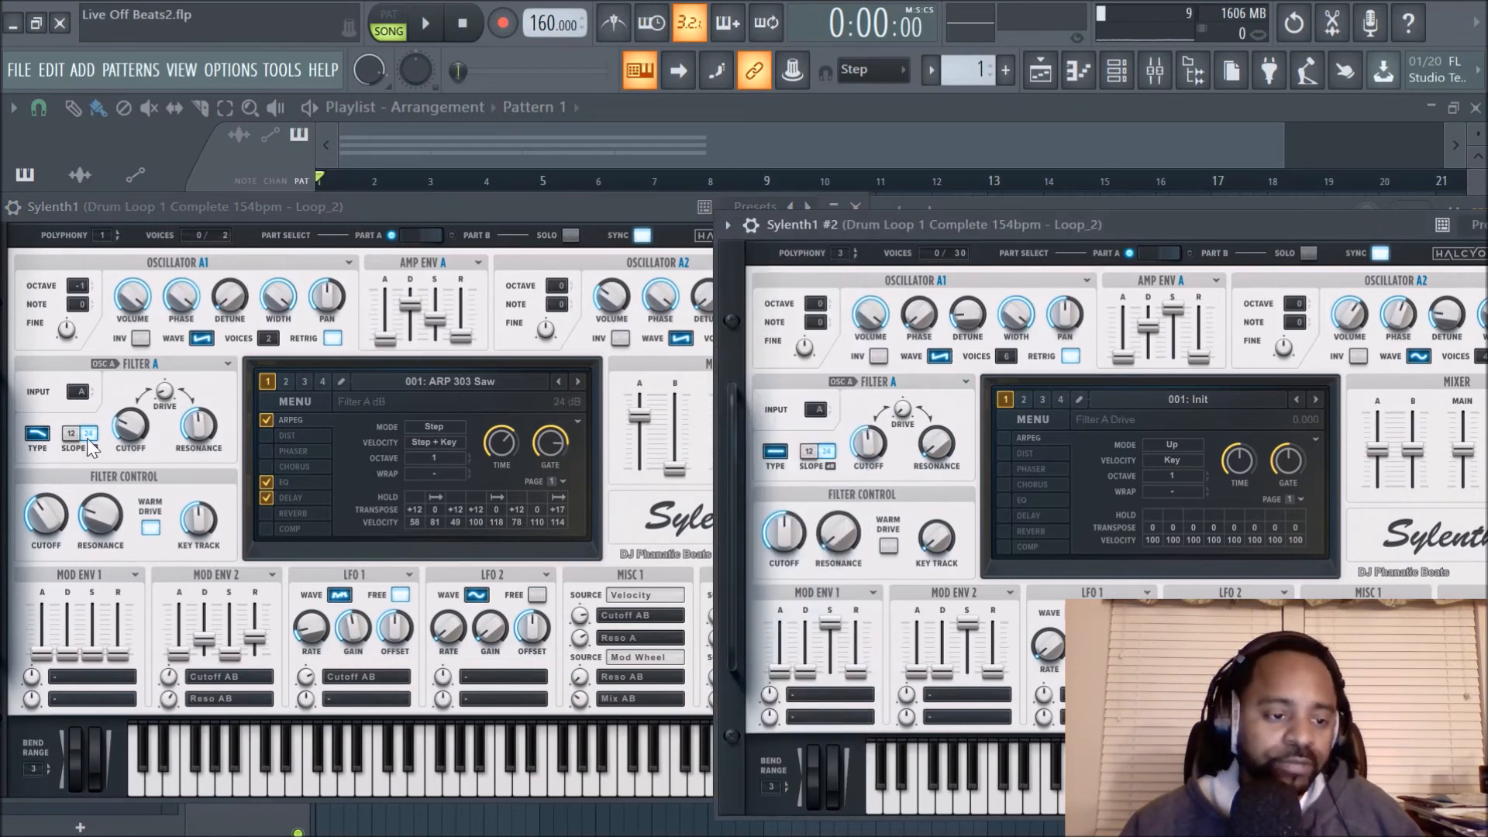
click(37, 435)
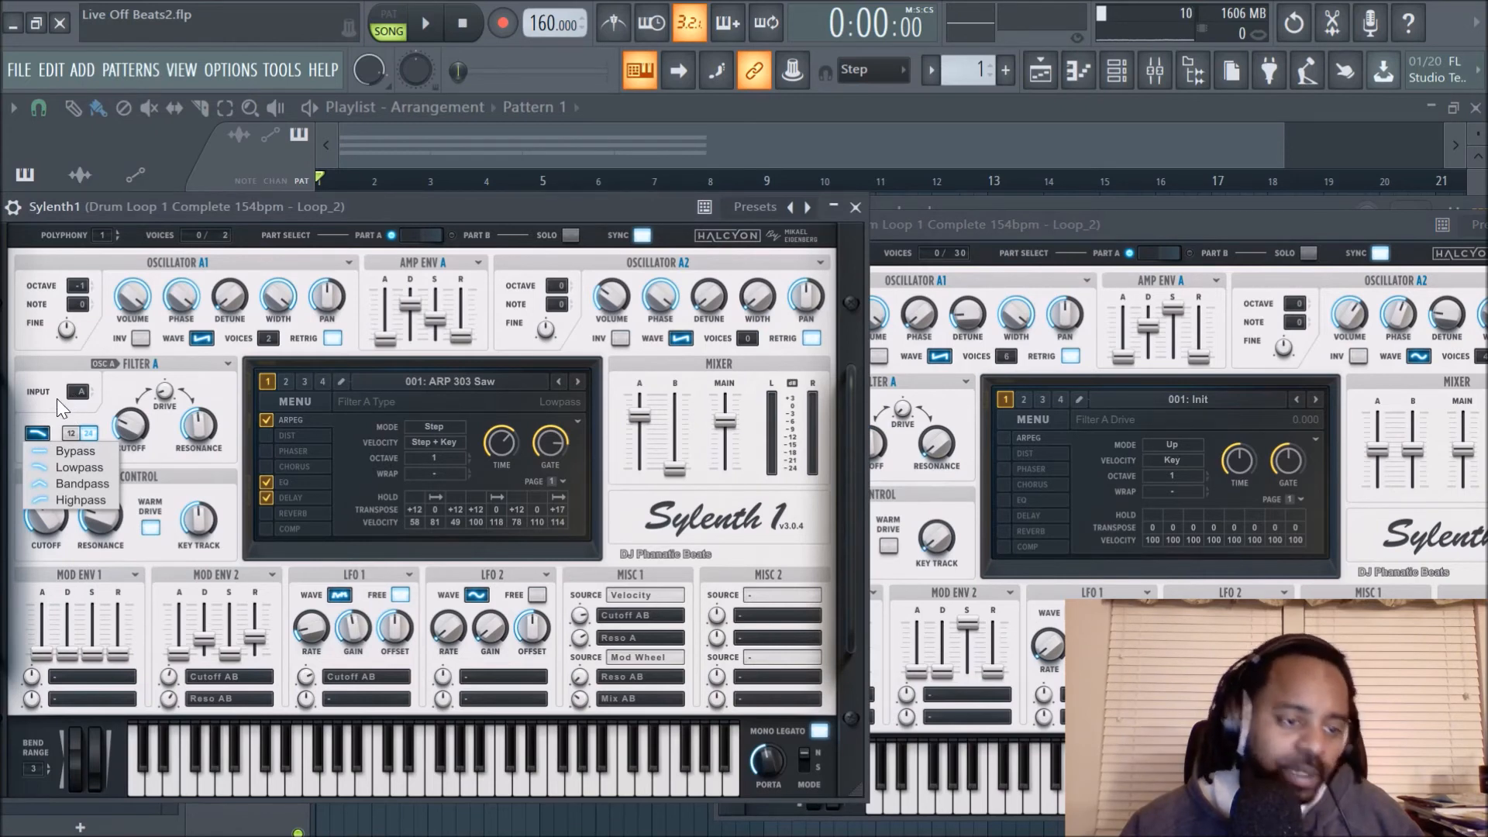
click(58, 406)
- Review the Filter A type options in the initialised Sylenth1 clone, keeping the current type
click(1038, 229)
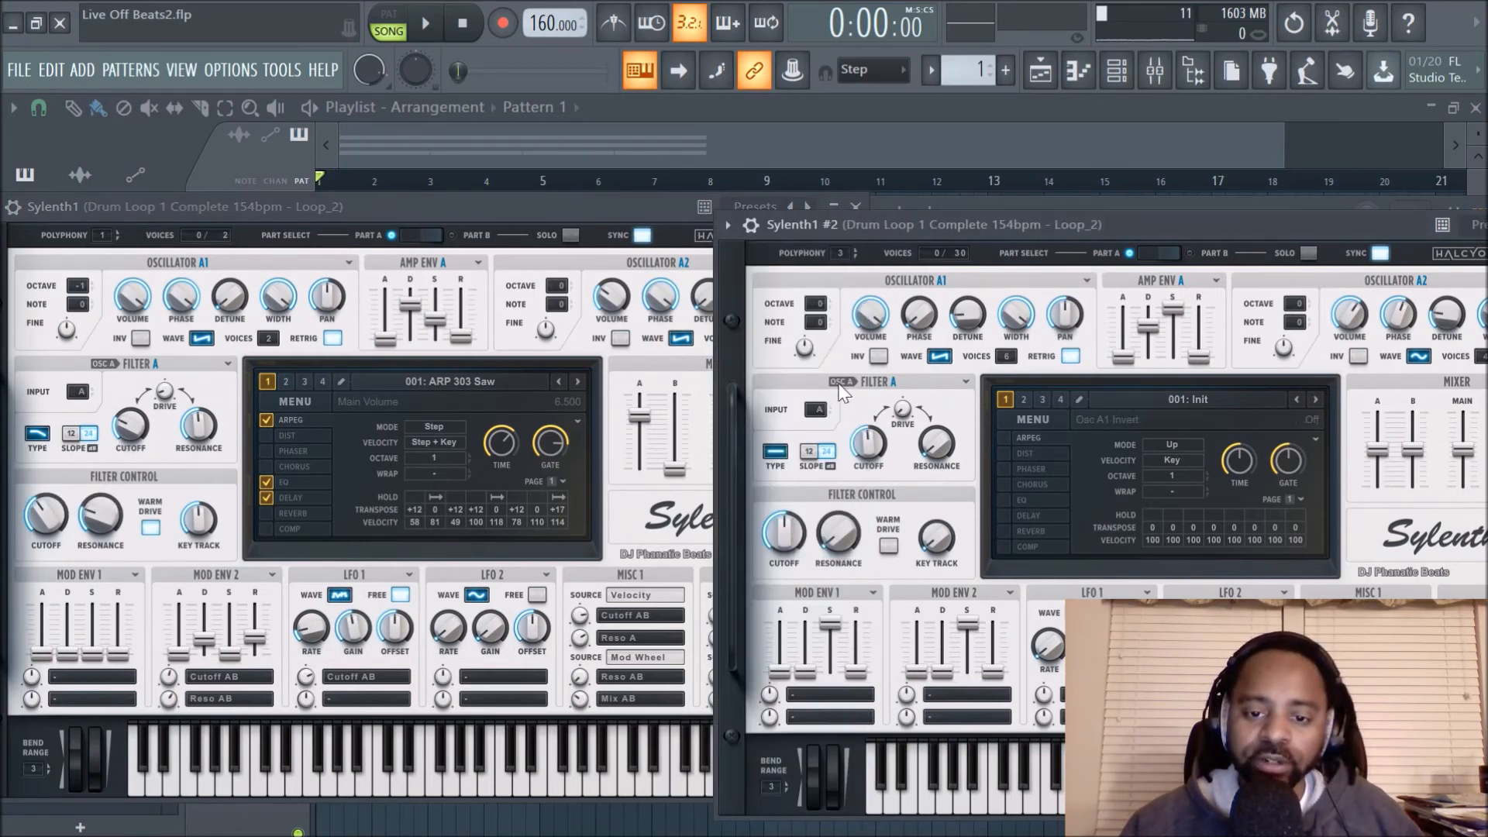
click(781, 451)
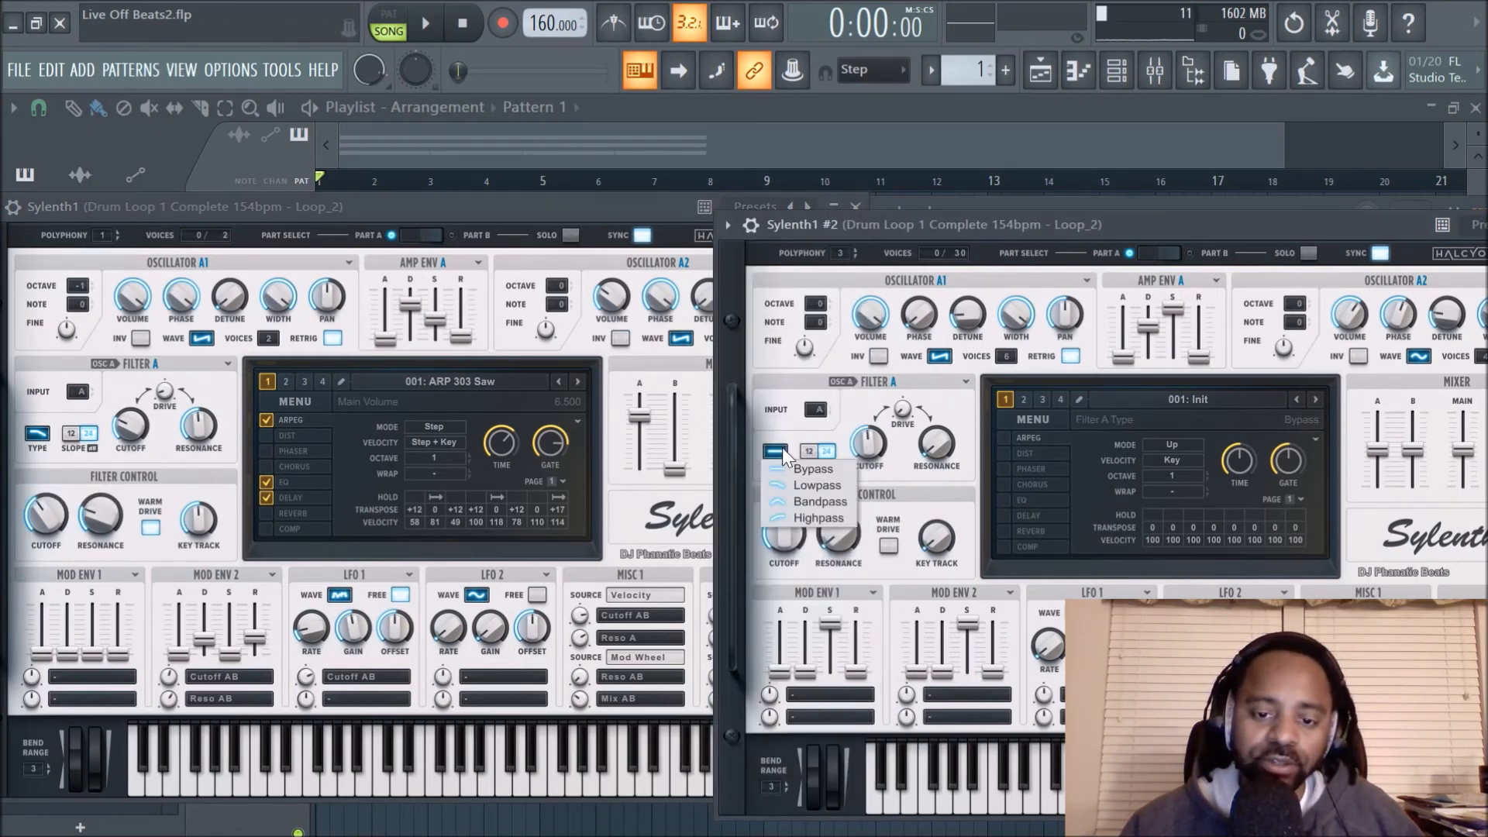
click(861, 402)
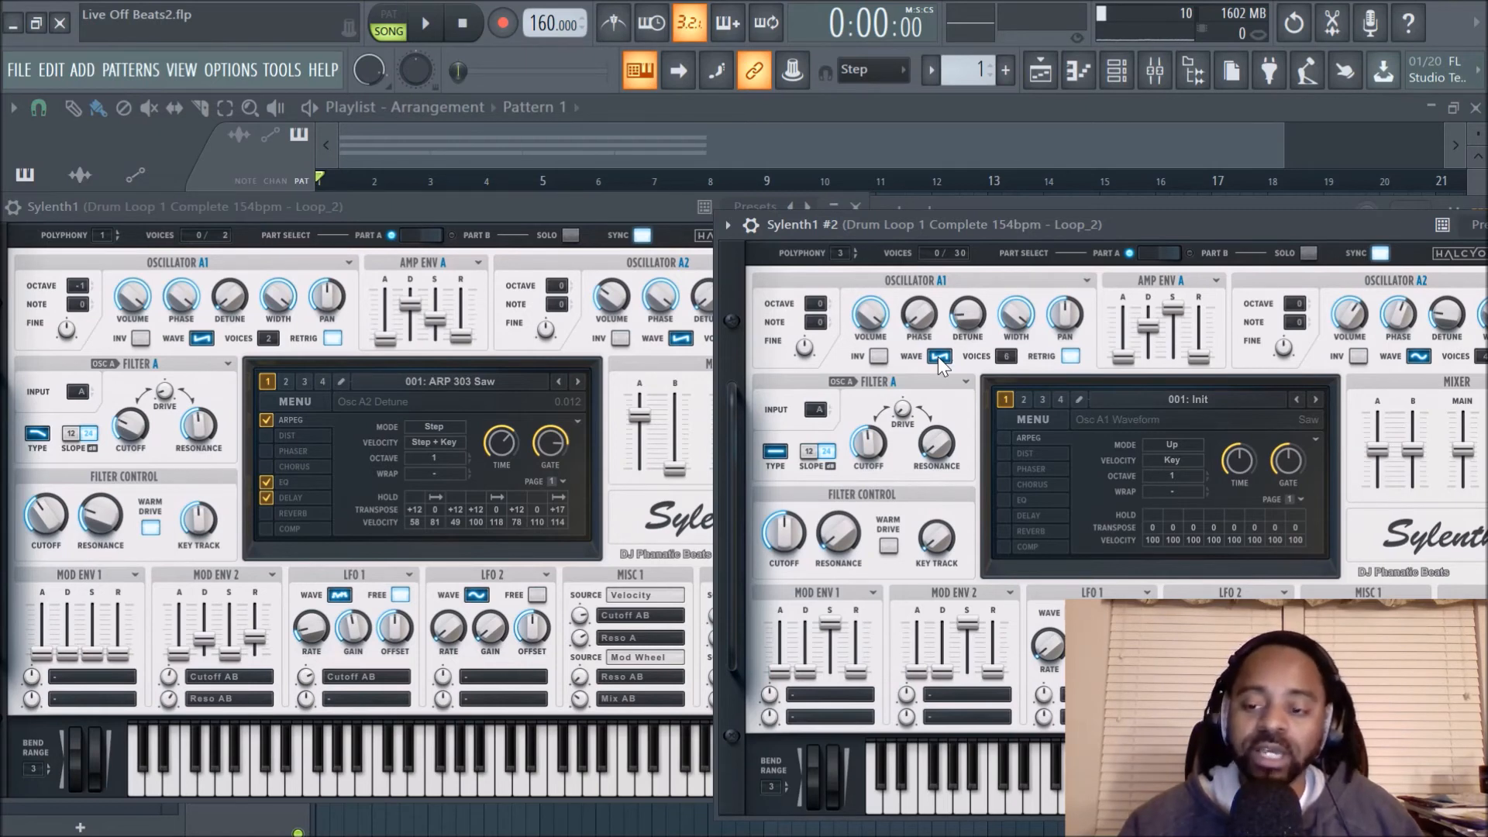
- Close the original and cloned Sylenth1 windows to return to the channel rack
click(560, 216)
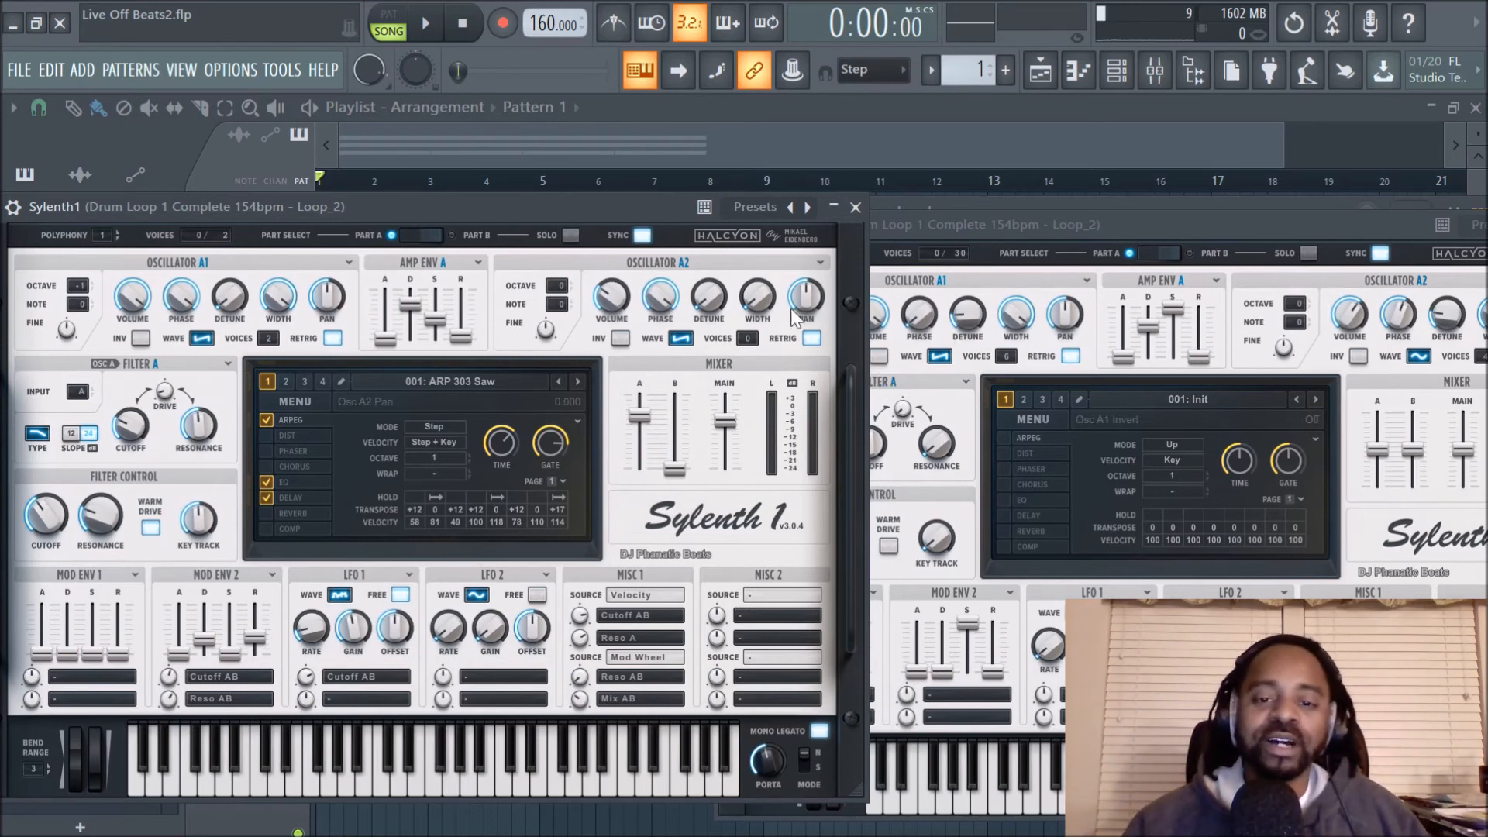
click(855, 208)
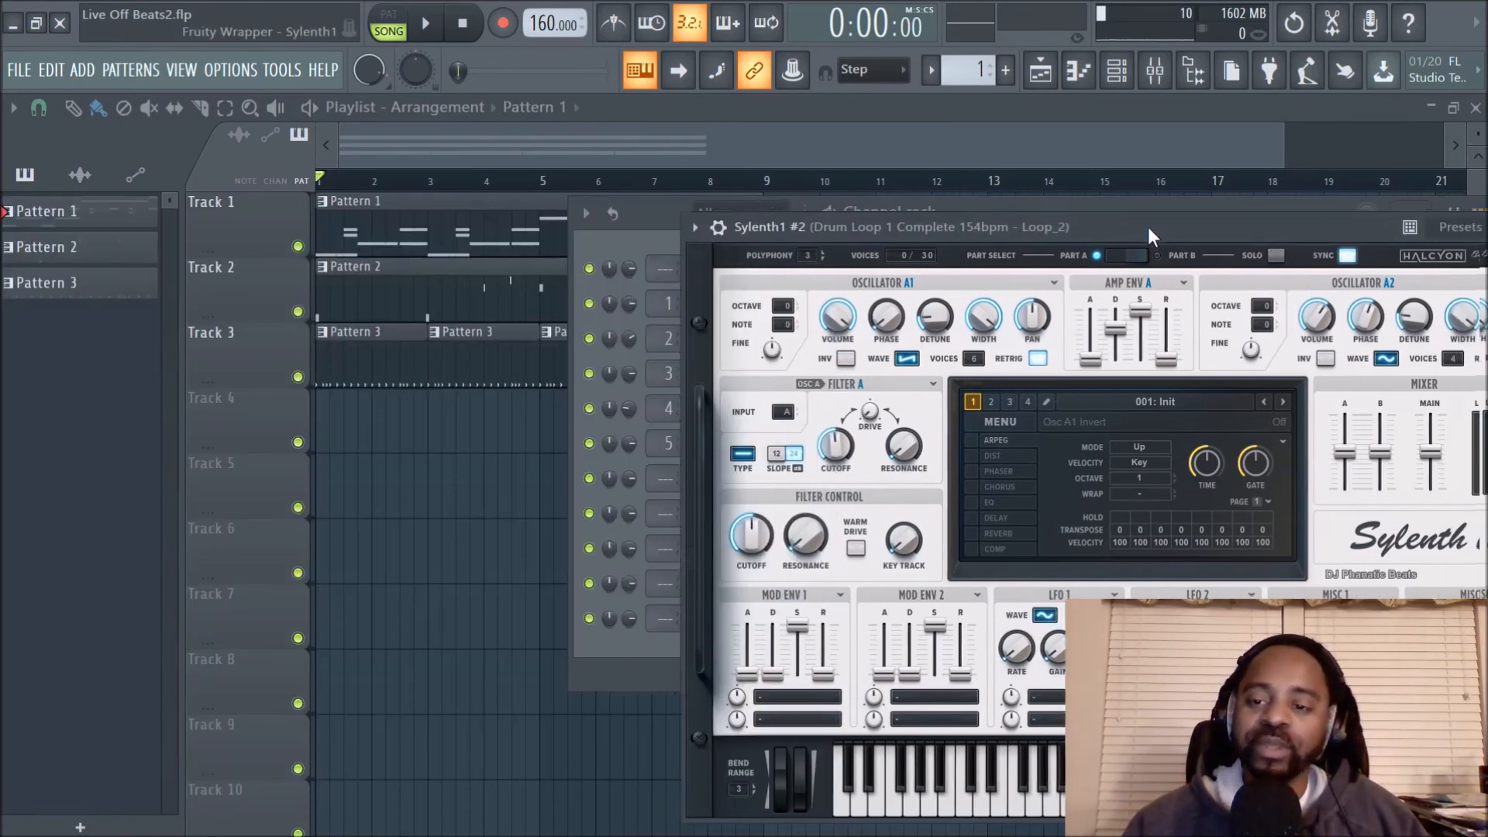
click(1152, 235)
click(1279, 243)
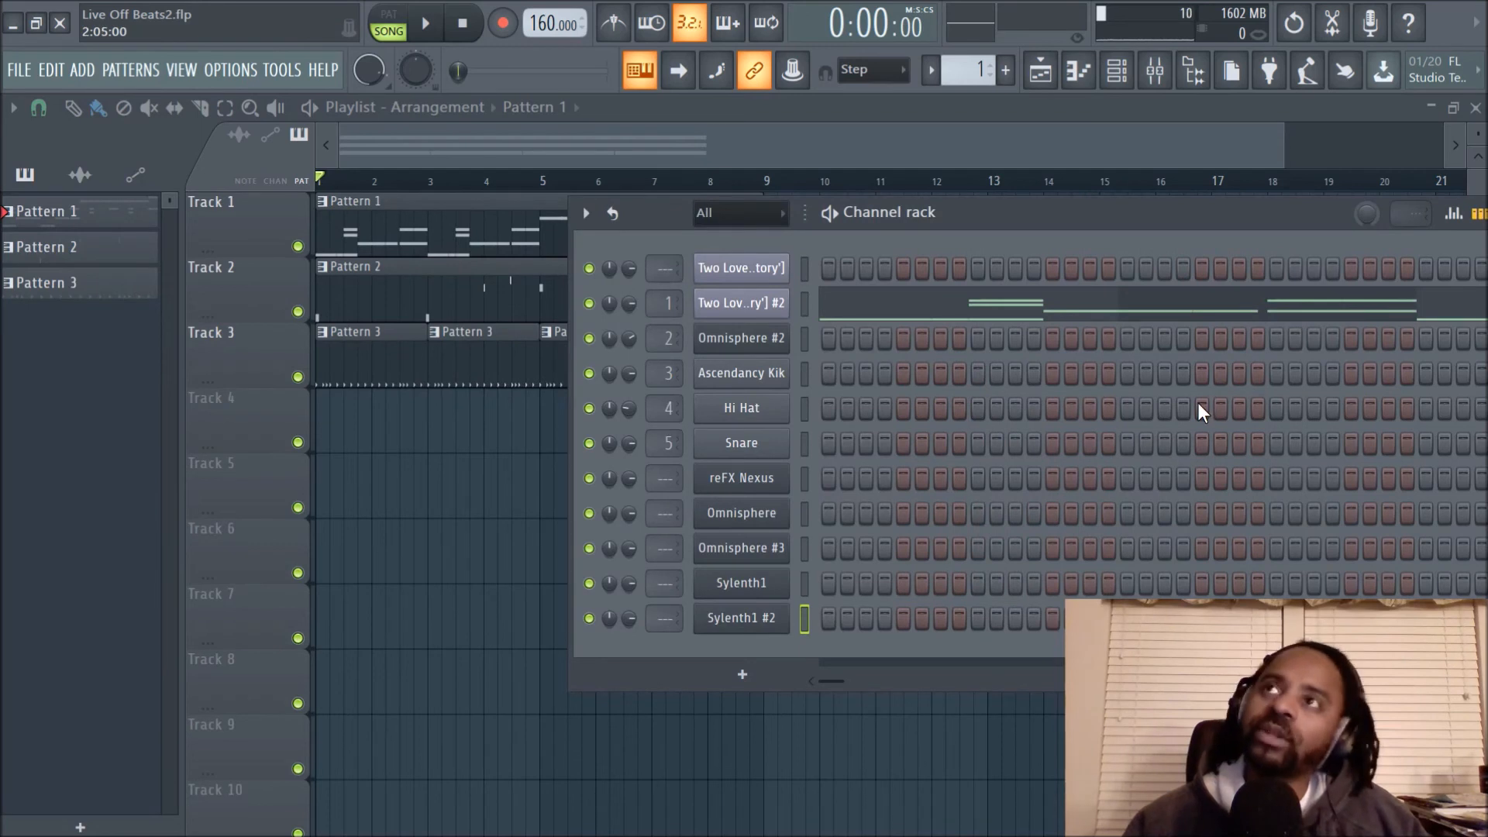